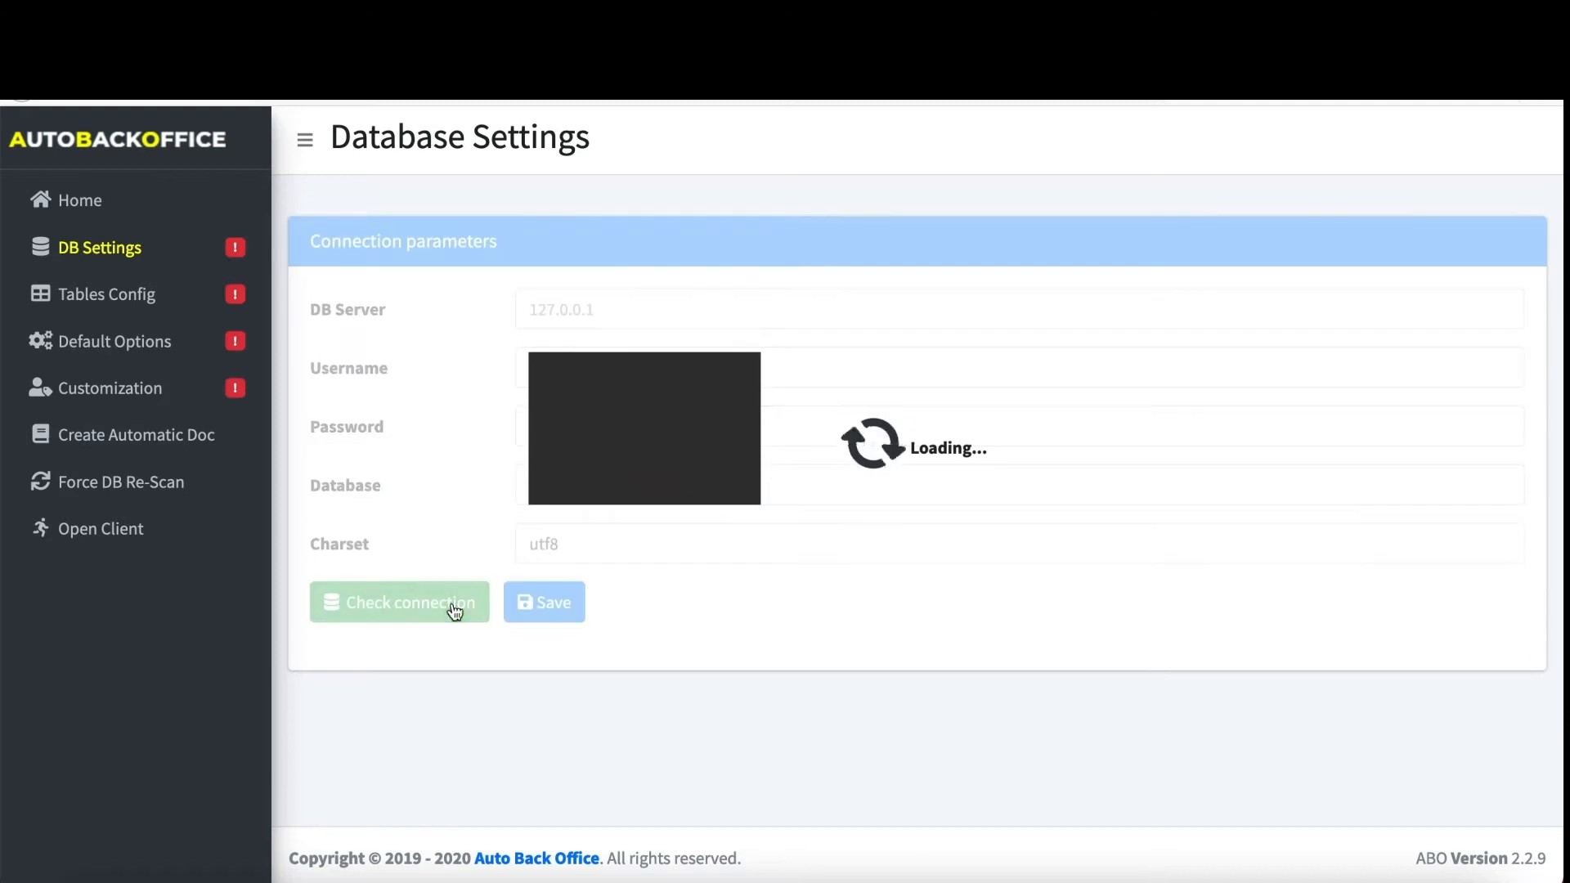
- Save the database connection settings for server 127.0.0.1 with charset utf8
{"action": "left_click", "coordinate": [521, 609]}
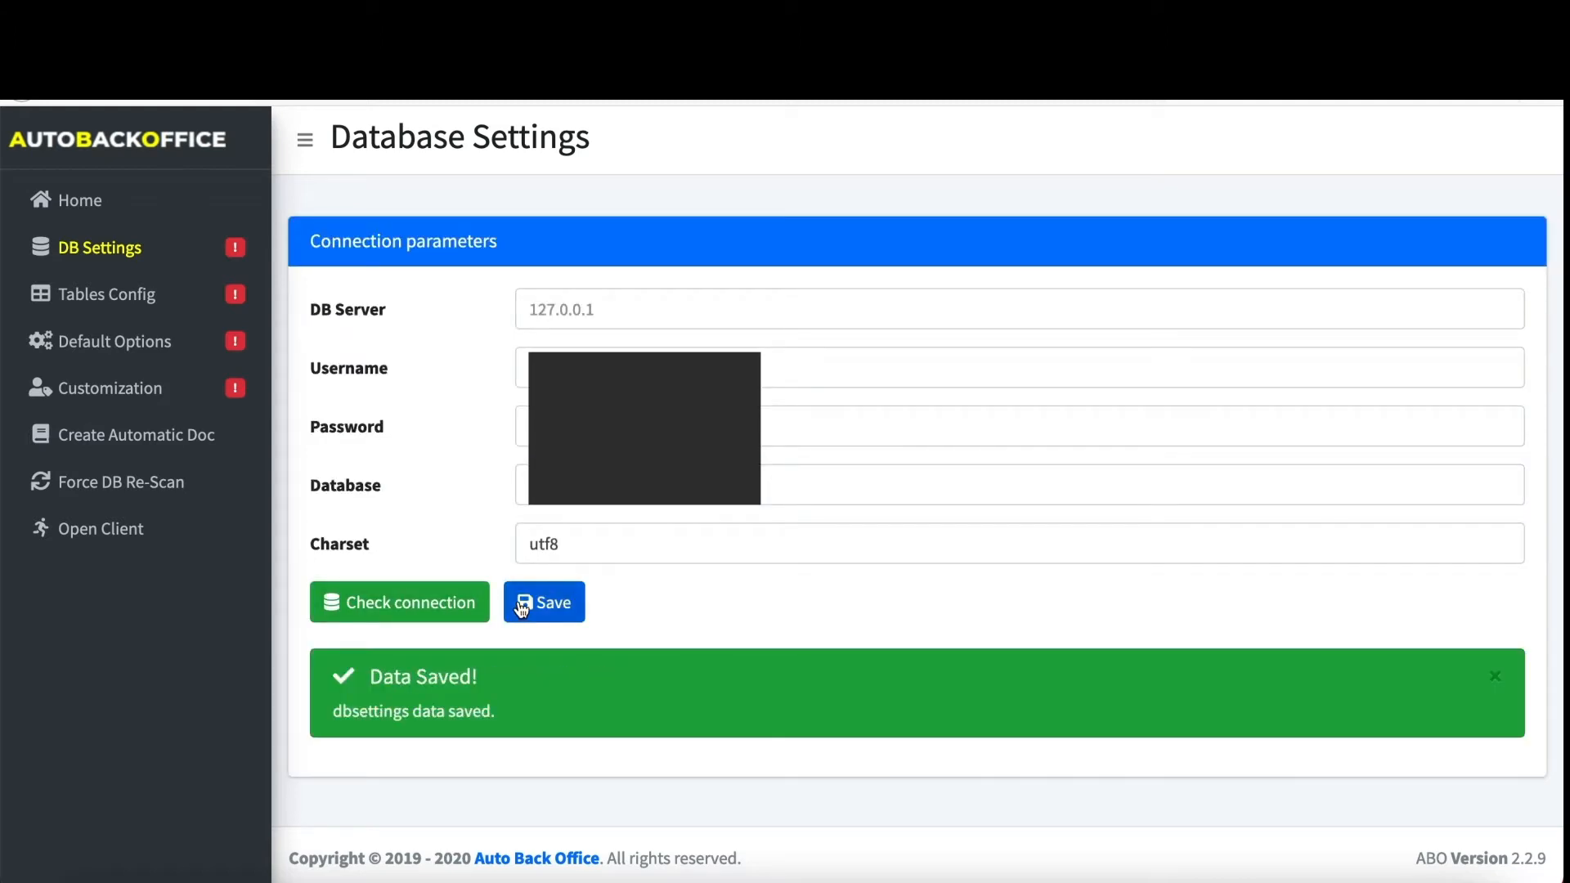
- Go to Tables Config and browse the Font Awesome icon gallery before returning
{"action": "left_click", "coordinate": [151, 297]}
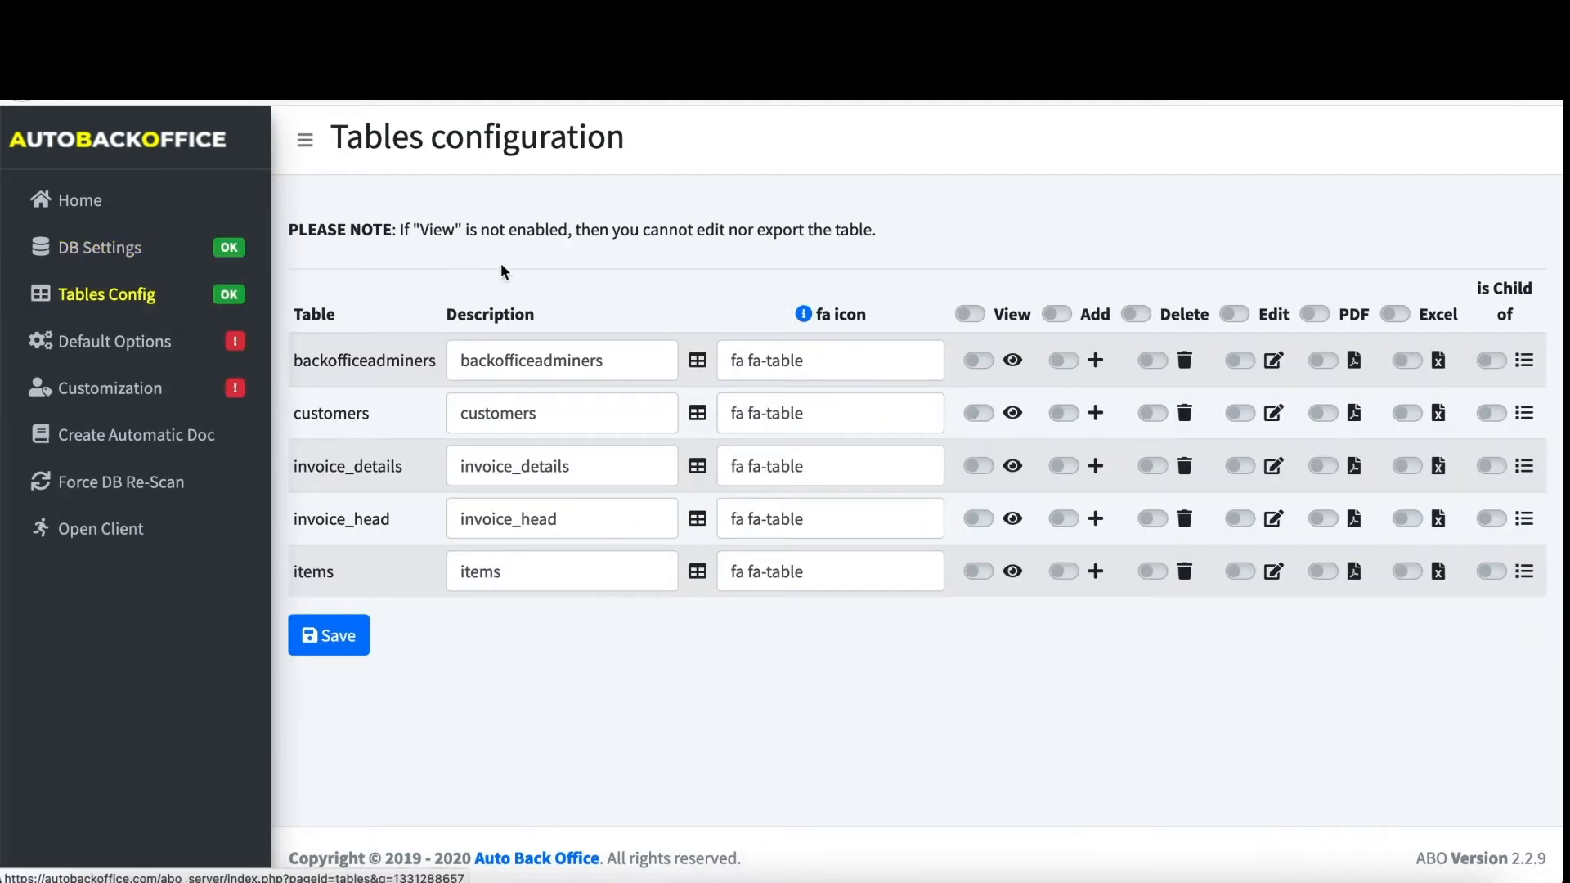
{"action": "left_click_drag", "start_coordinate": [459, 361], "coordinate": [646, 365]}
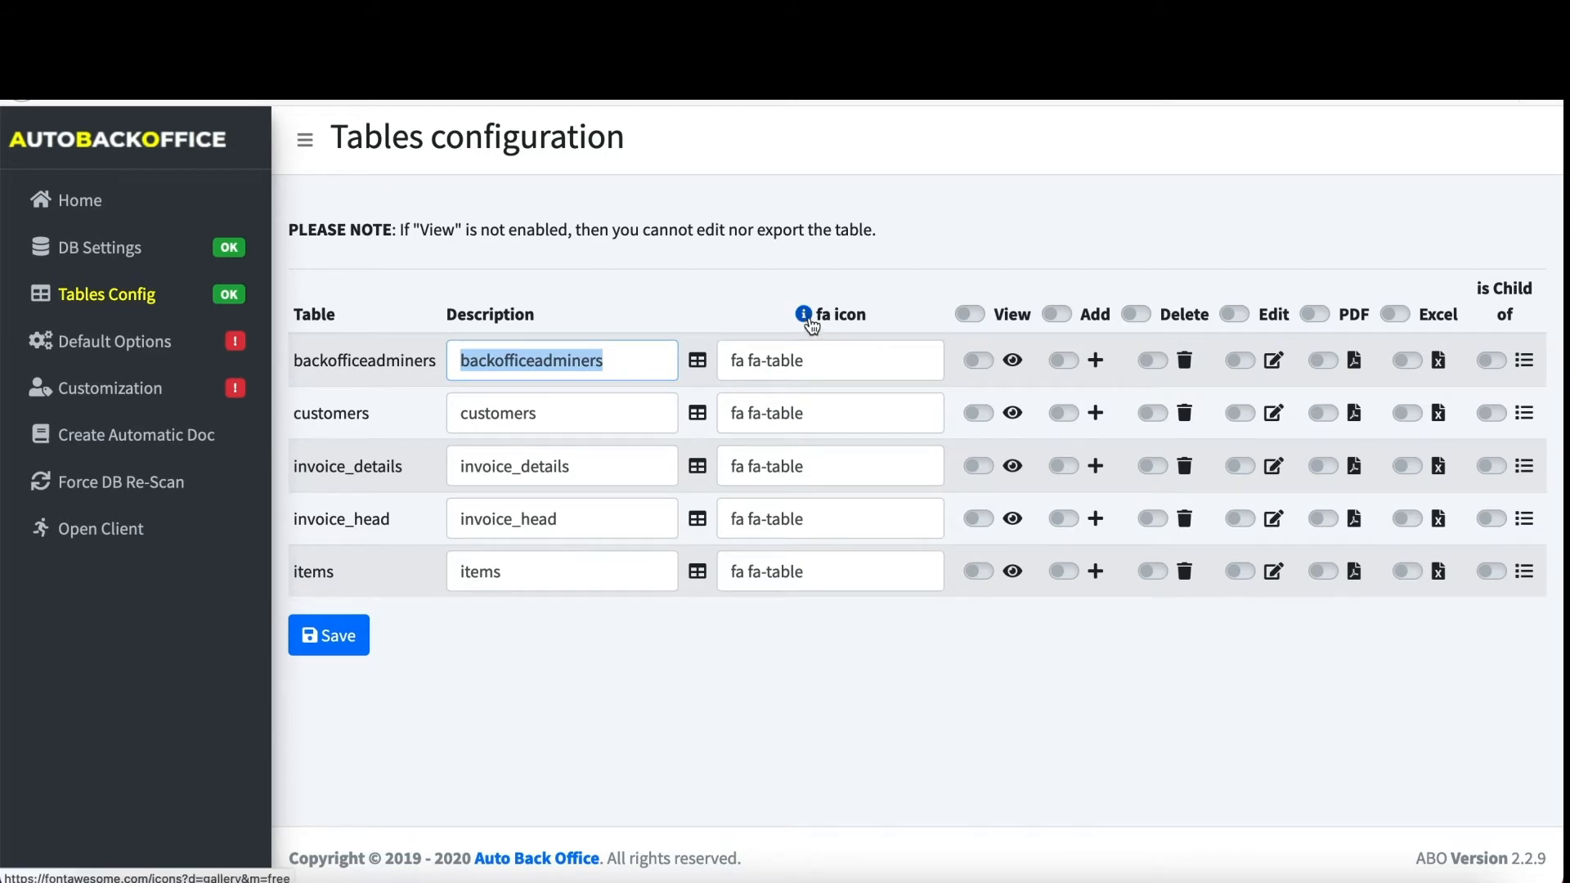
{"action": "left_click", "coordinate": [808, 319]}
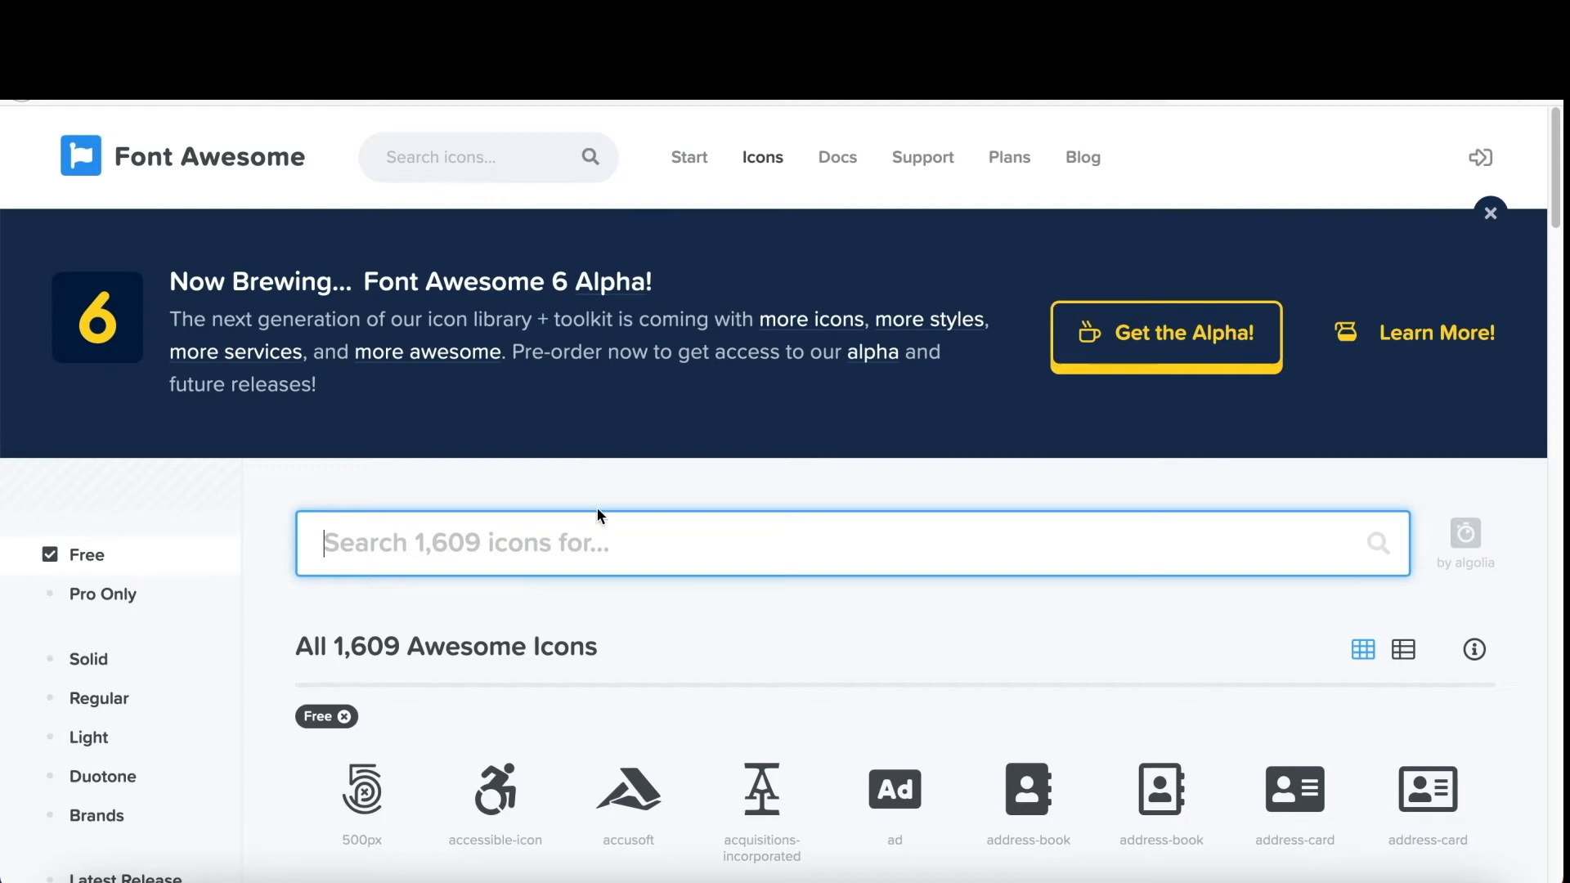
{"action": "scroll", "coordinate": [597, 593], "scroll_direction": "down", "scroll_amount": 5}
{"action": "scroll", "coordinate": [597, 594], "scroll_direction": "down", "scroll_amount": 1}
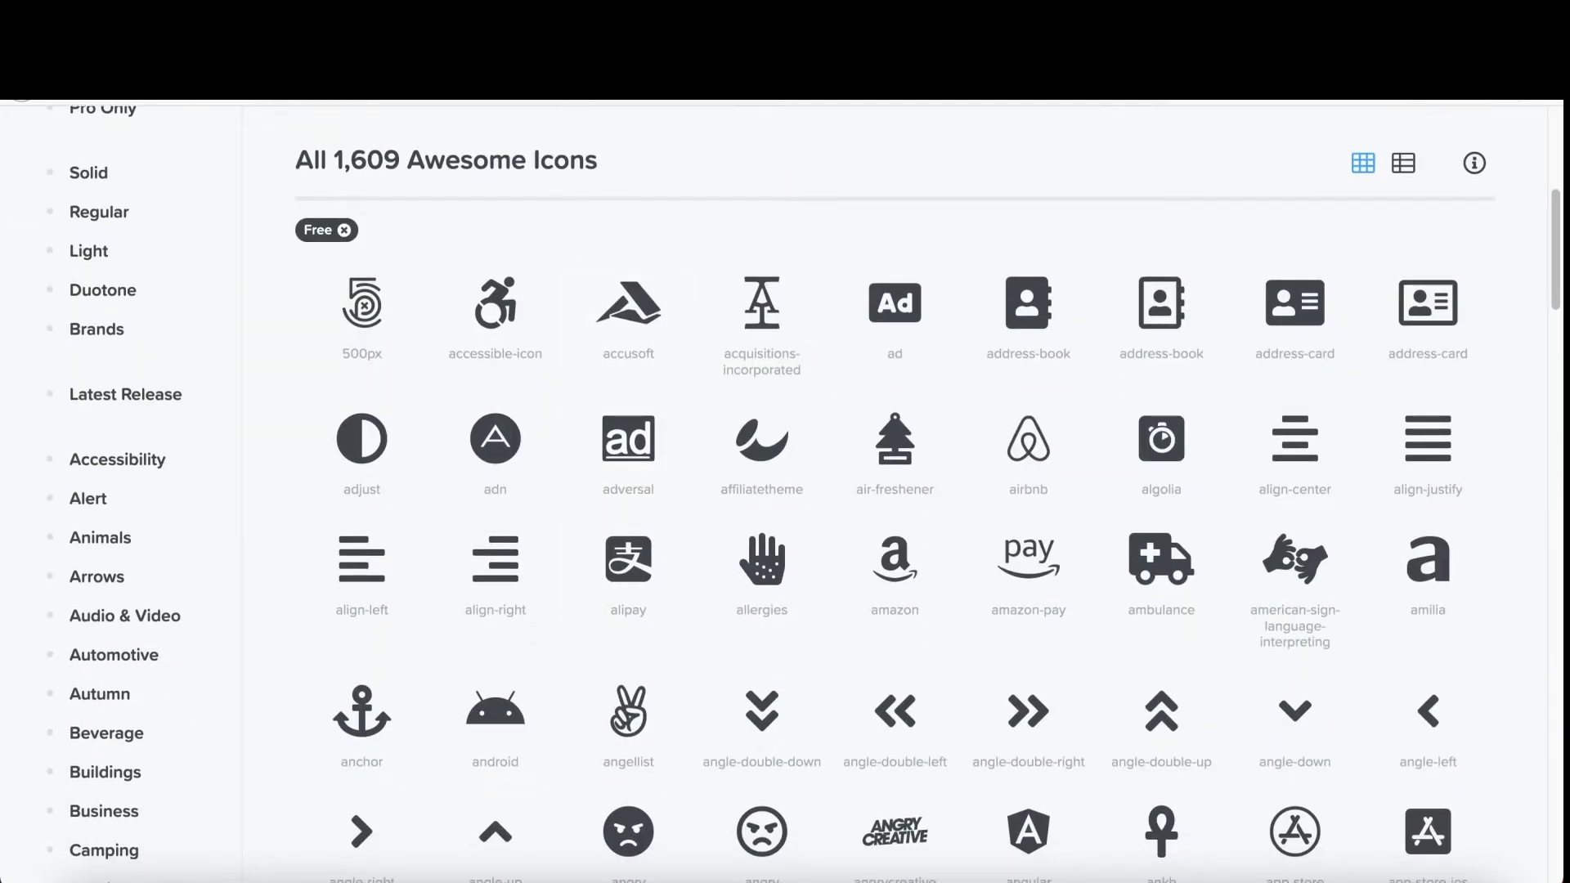
{"action": "left_click", "coordinate": [695, 51]}
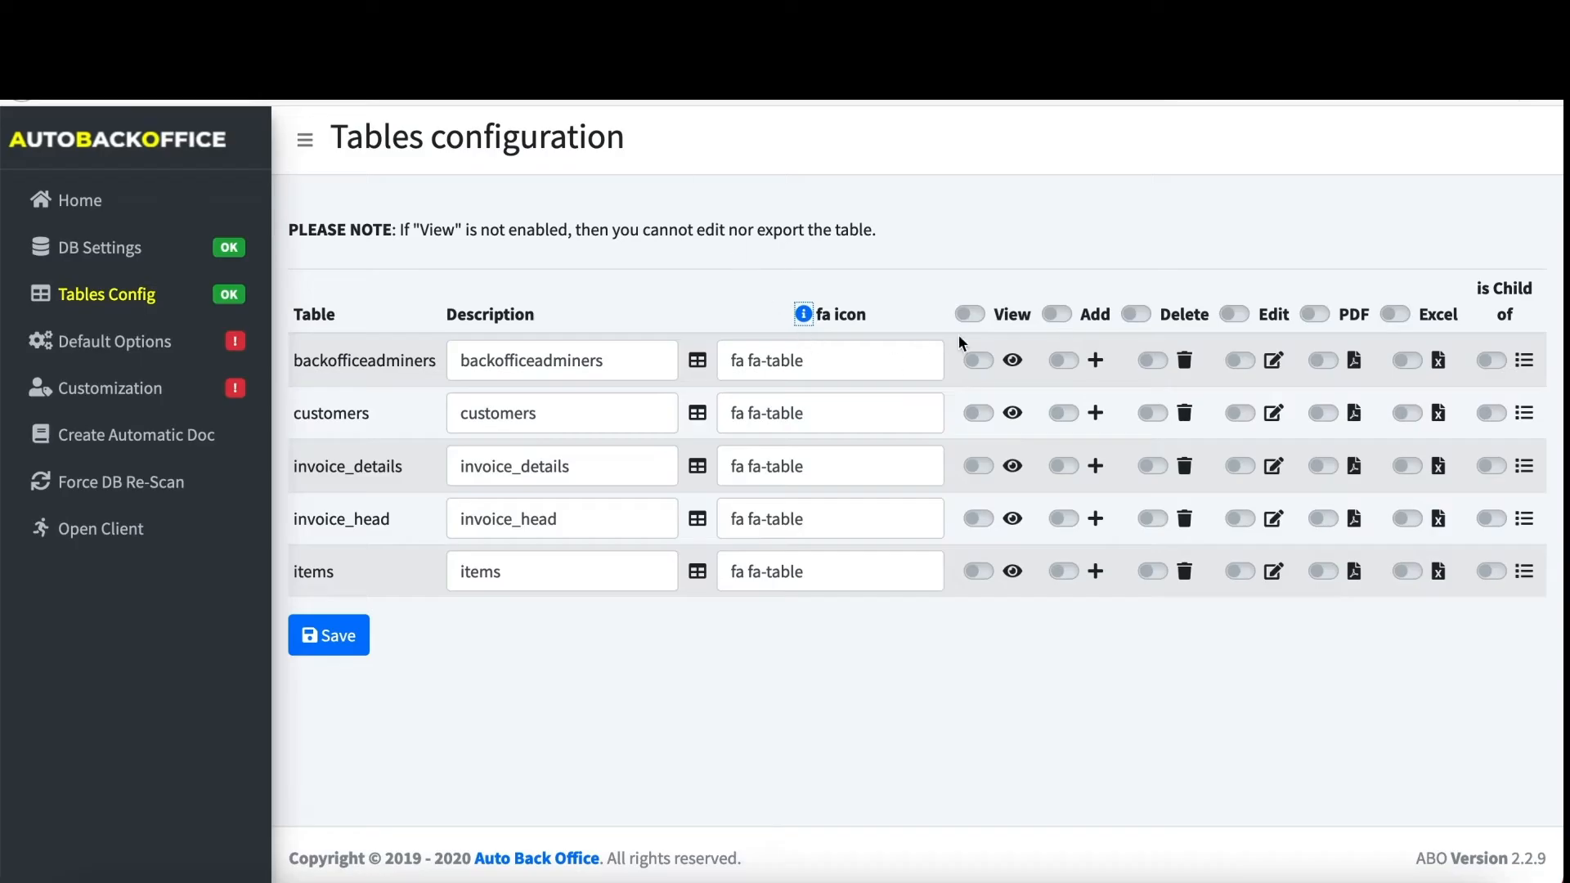
- Enable View, Add, Delete, Edit, PDF and Excel for all tables; flag invoice_details as child
{"action": "left_click", "coordinate": [971, 316]}
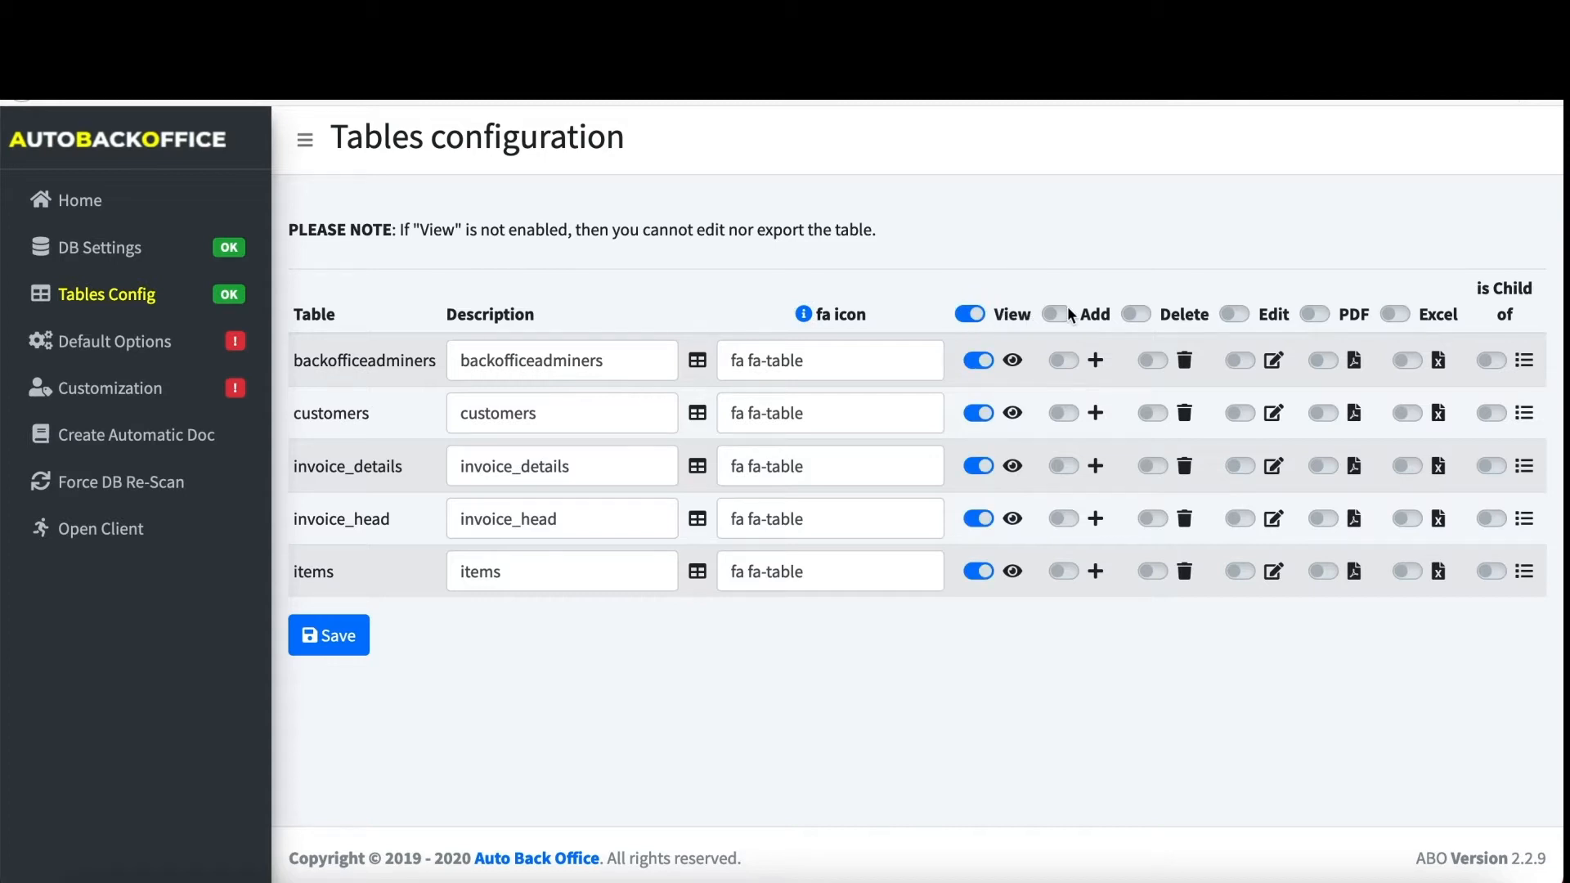
{"action": "left_click", "coordinate": [1062, 315]}
{"action": "left_click", "coordinate": [1134, 314]}
{"action": "left_click", "coordinate": [1232, 314]}
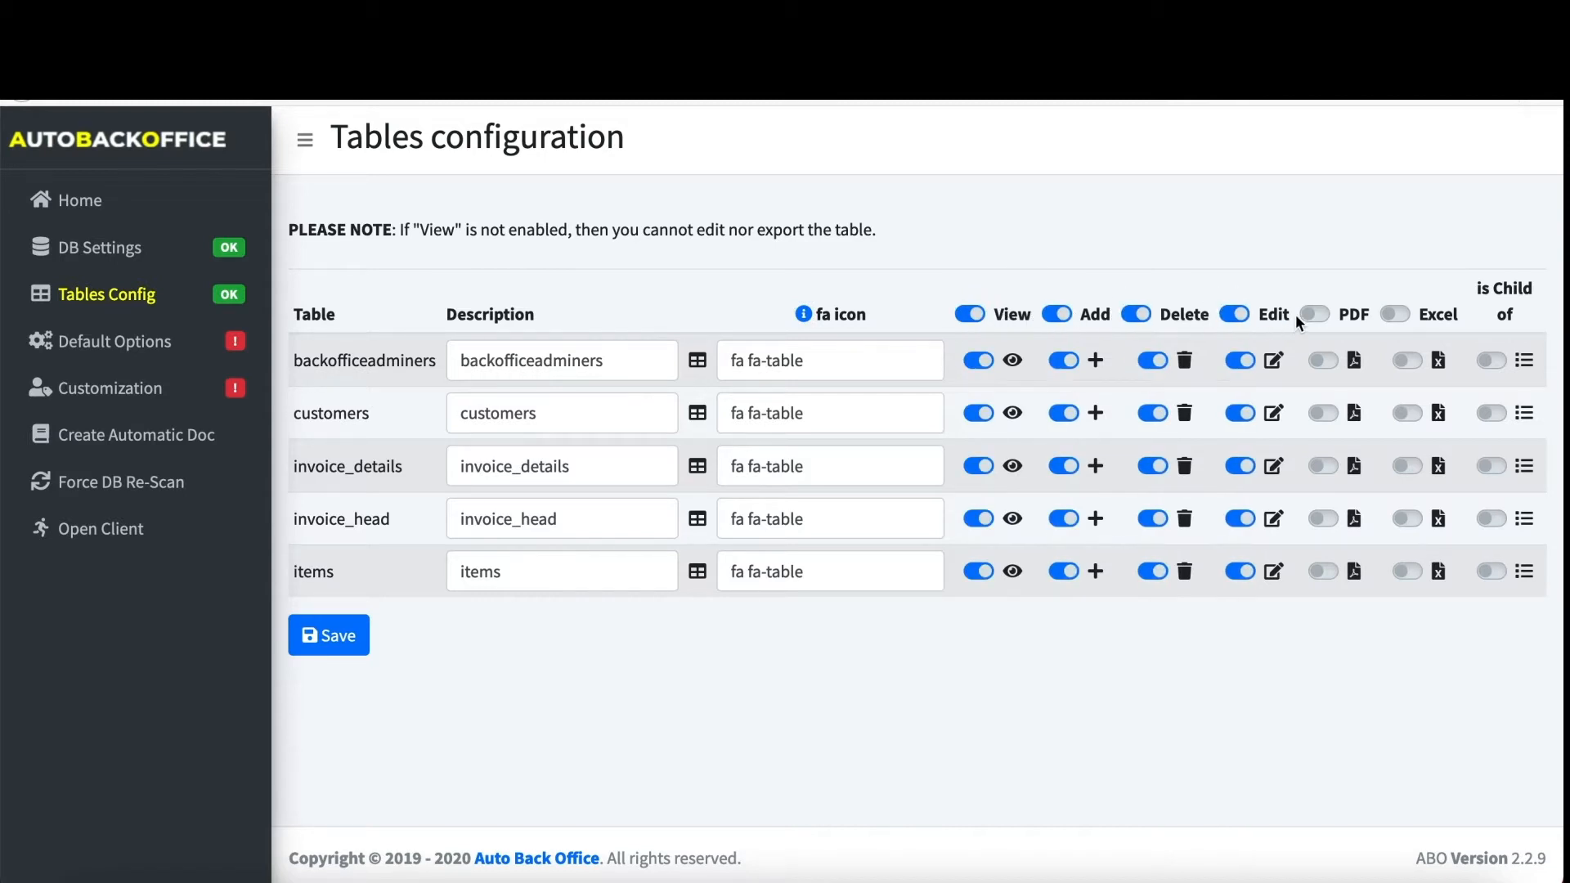
{"action": "left_click", "coordinate": [1315, 316]}
{"action": "left_click", "coordinate": [1394, 314]}
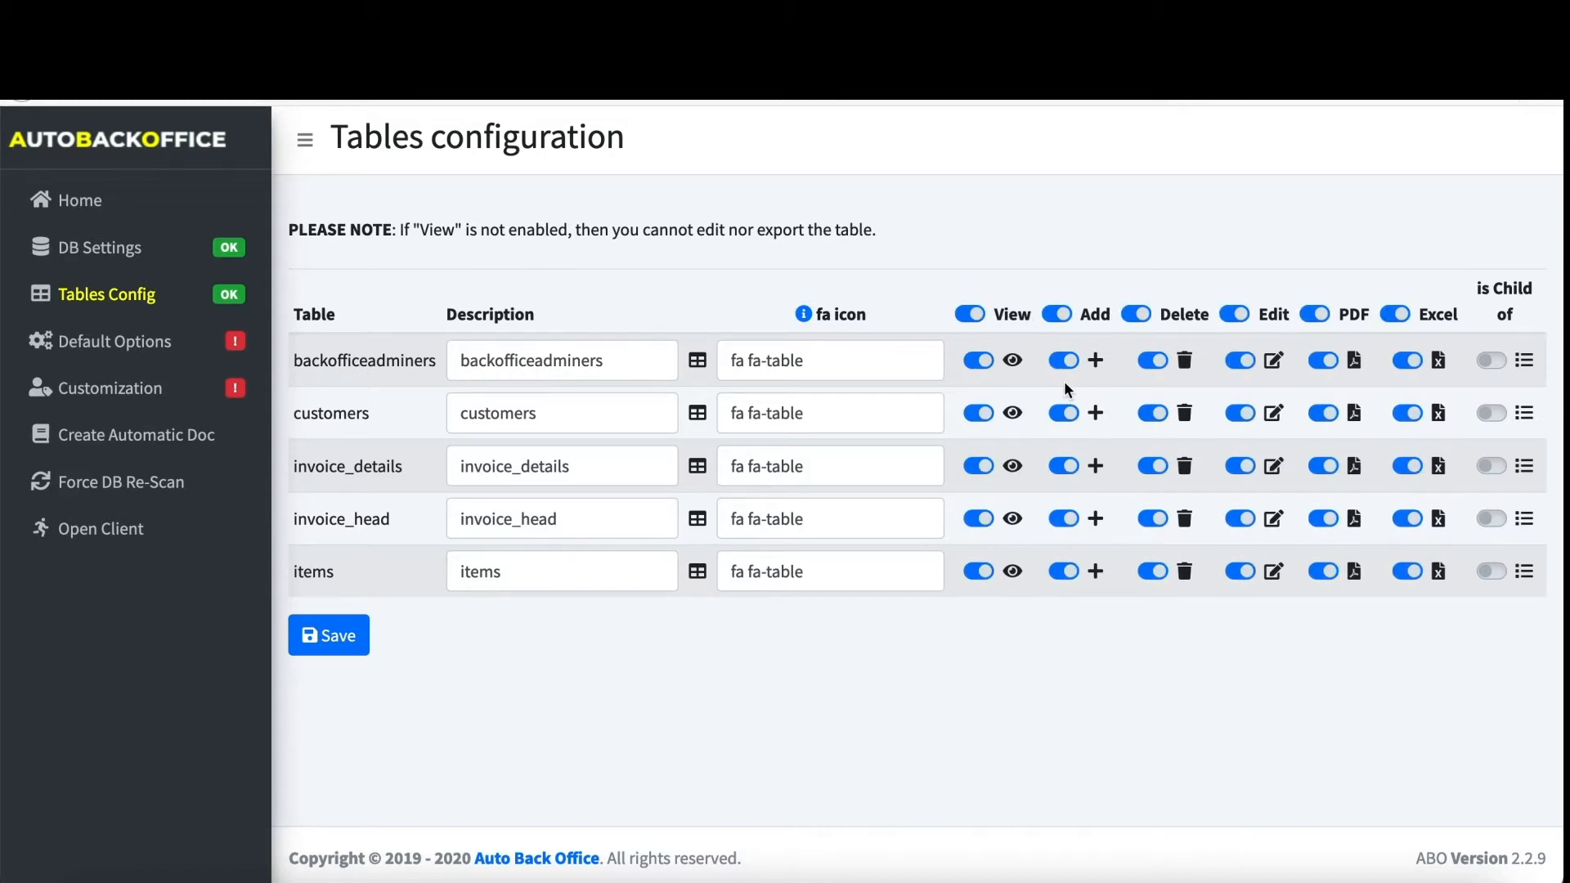
{"action": "left_click", "coordinate": [979, 361]}
{"action": "left_click", "coordinate": [1487, 467]}
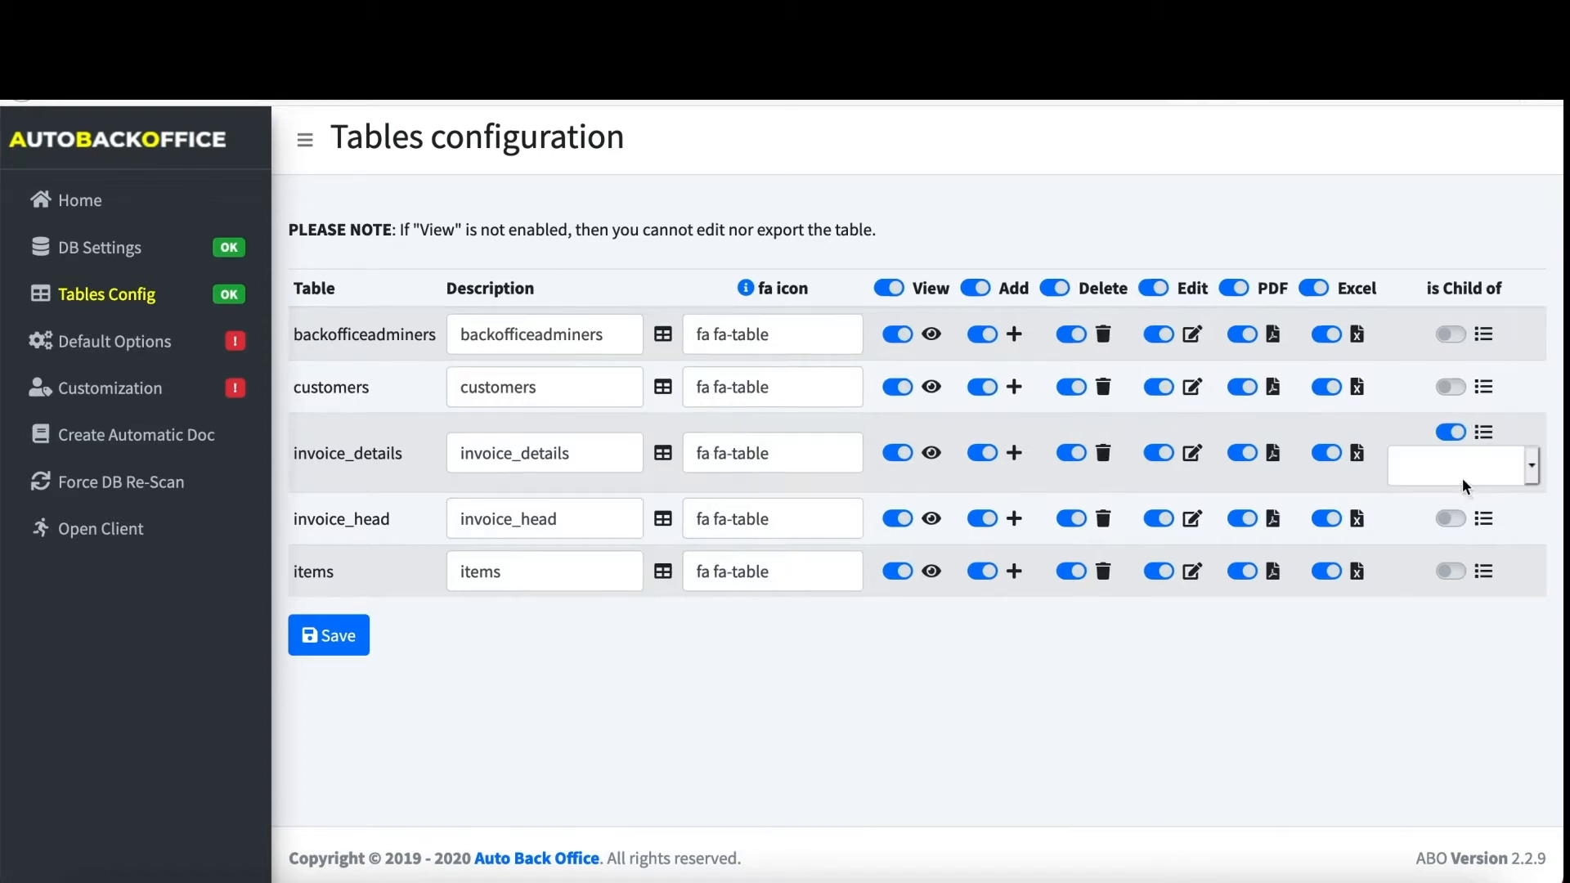
- Link invoice_details to parent invoice_head from id to invoiceId, and save the tables configuration
{"action": "left_click", "coordinate": [1462, 477]}
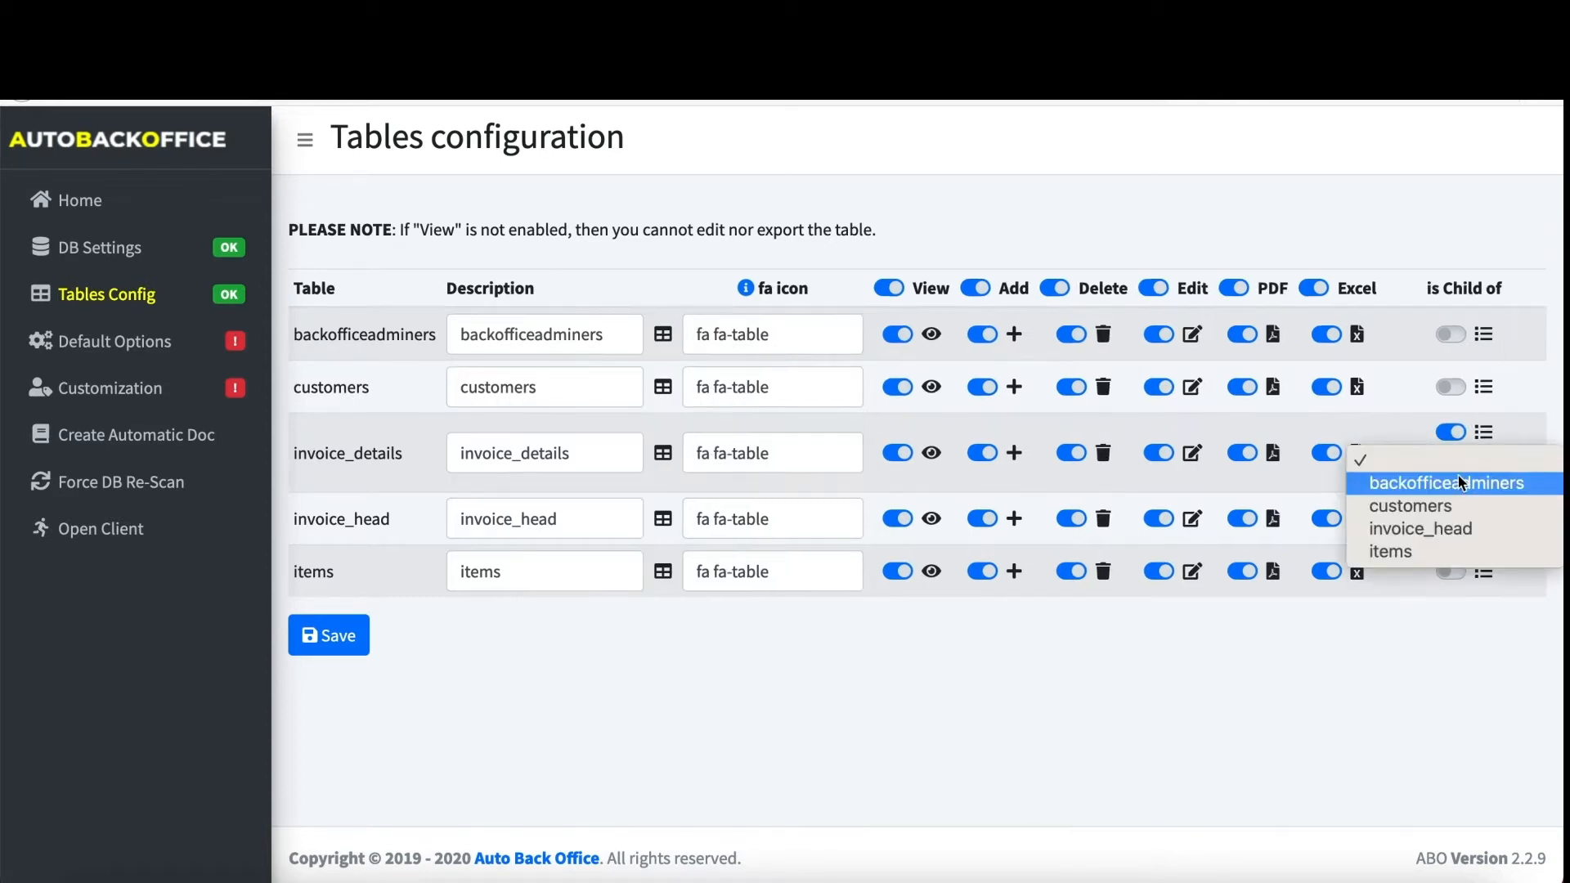
{"action": "left_click", "coordinate": [1425, 530]}
{"action": "left_click", "coordinate": [1426, 527]}
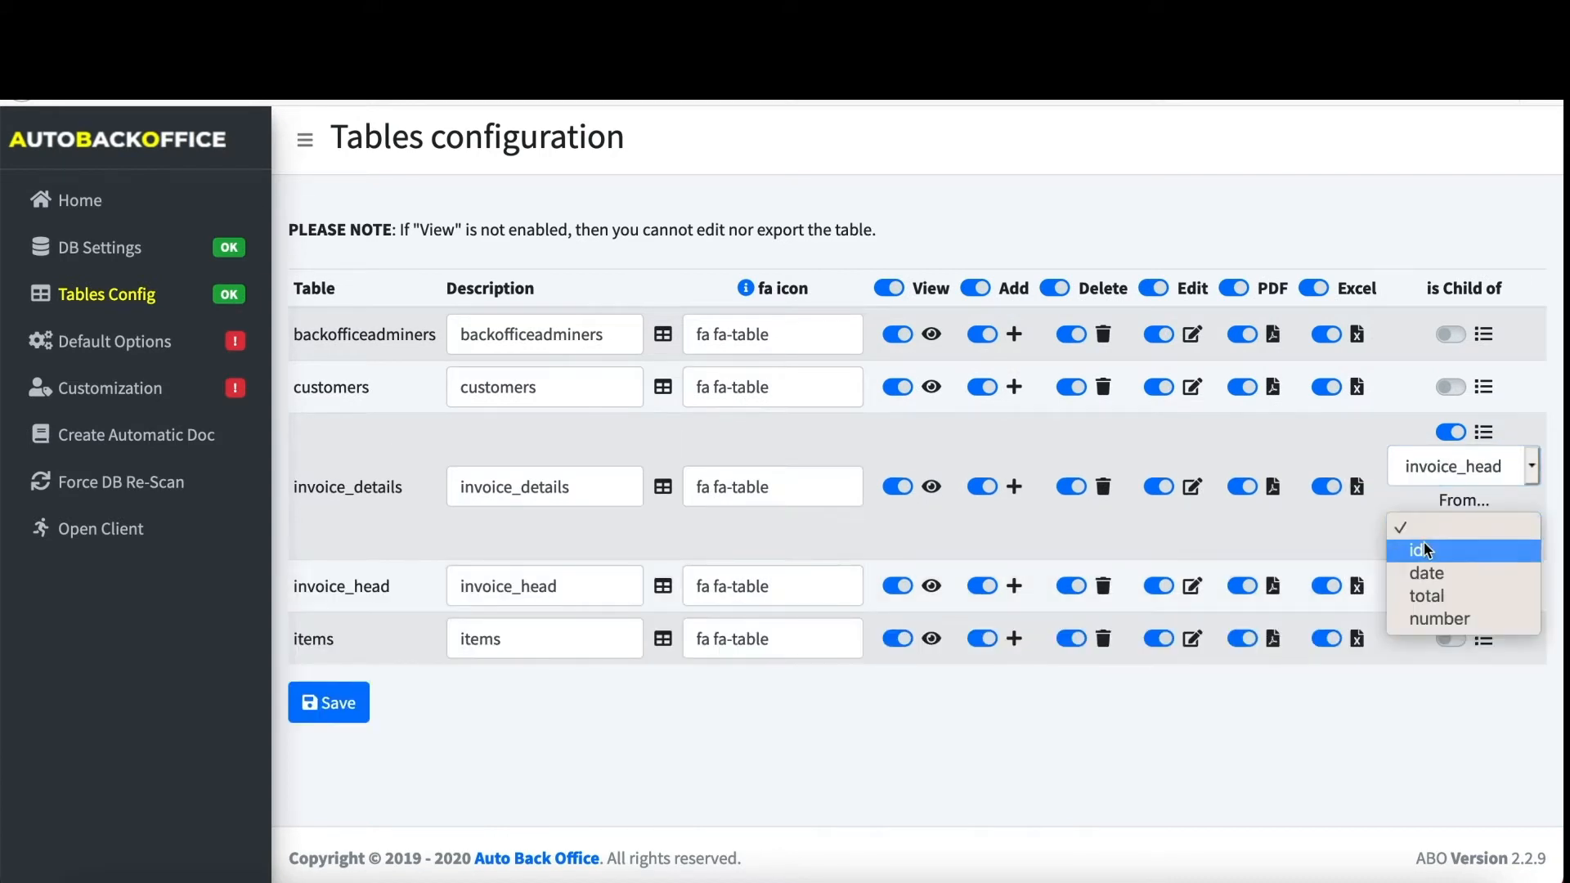
{"action": "left_click", "coordinate": [1424, 541]}
{"action": "left_click", "coordinate": [1436, 595]}
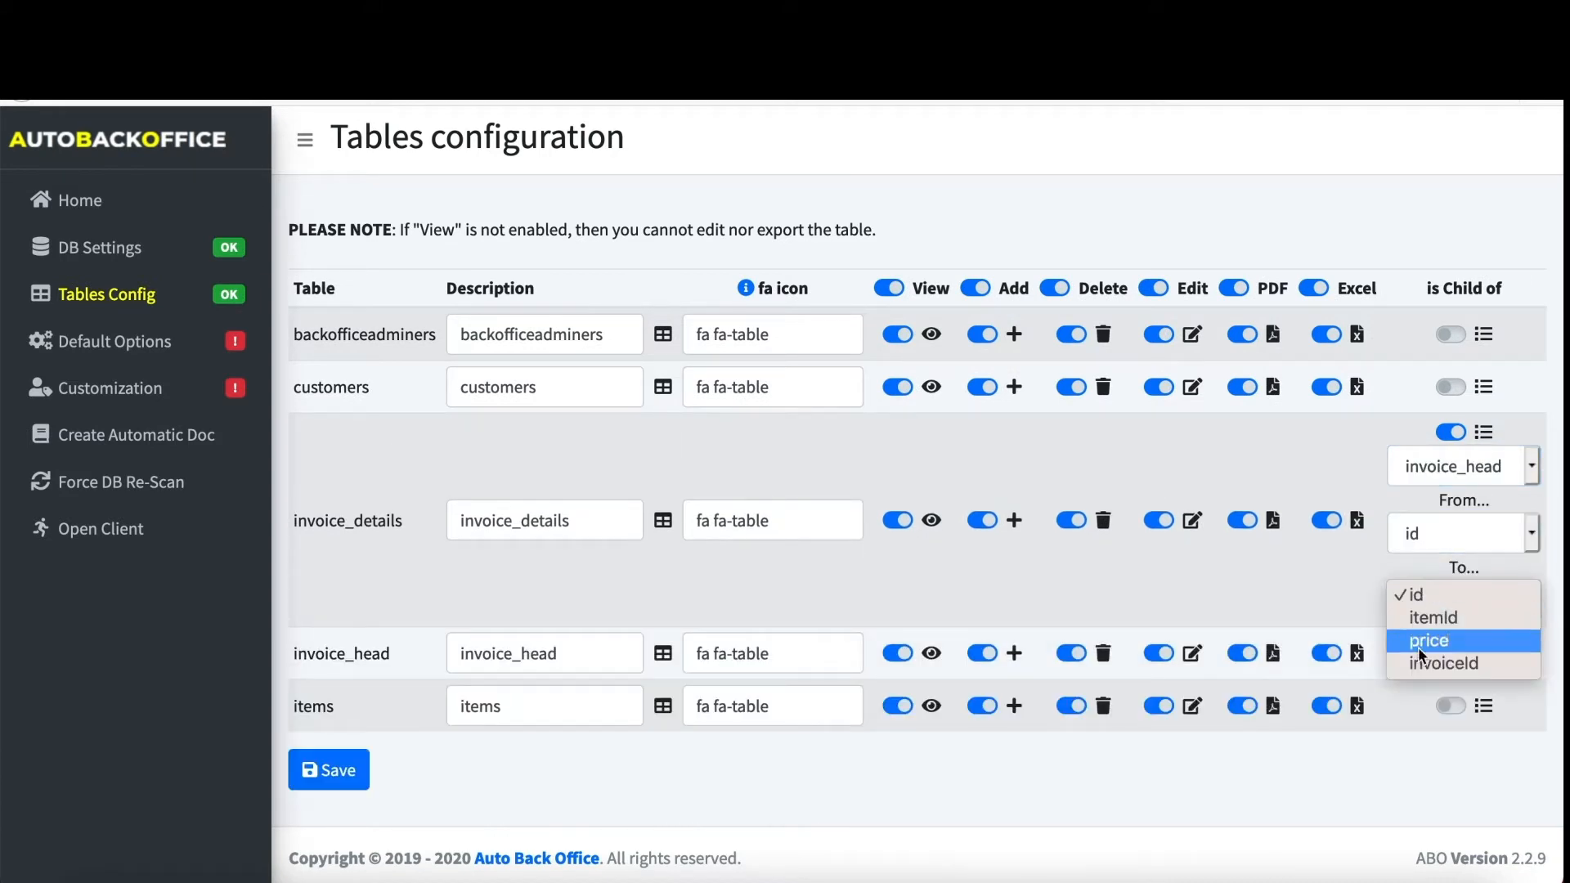
{"action": "left_click", "coordinate": [1423, 663]}
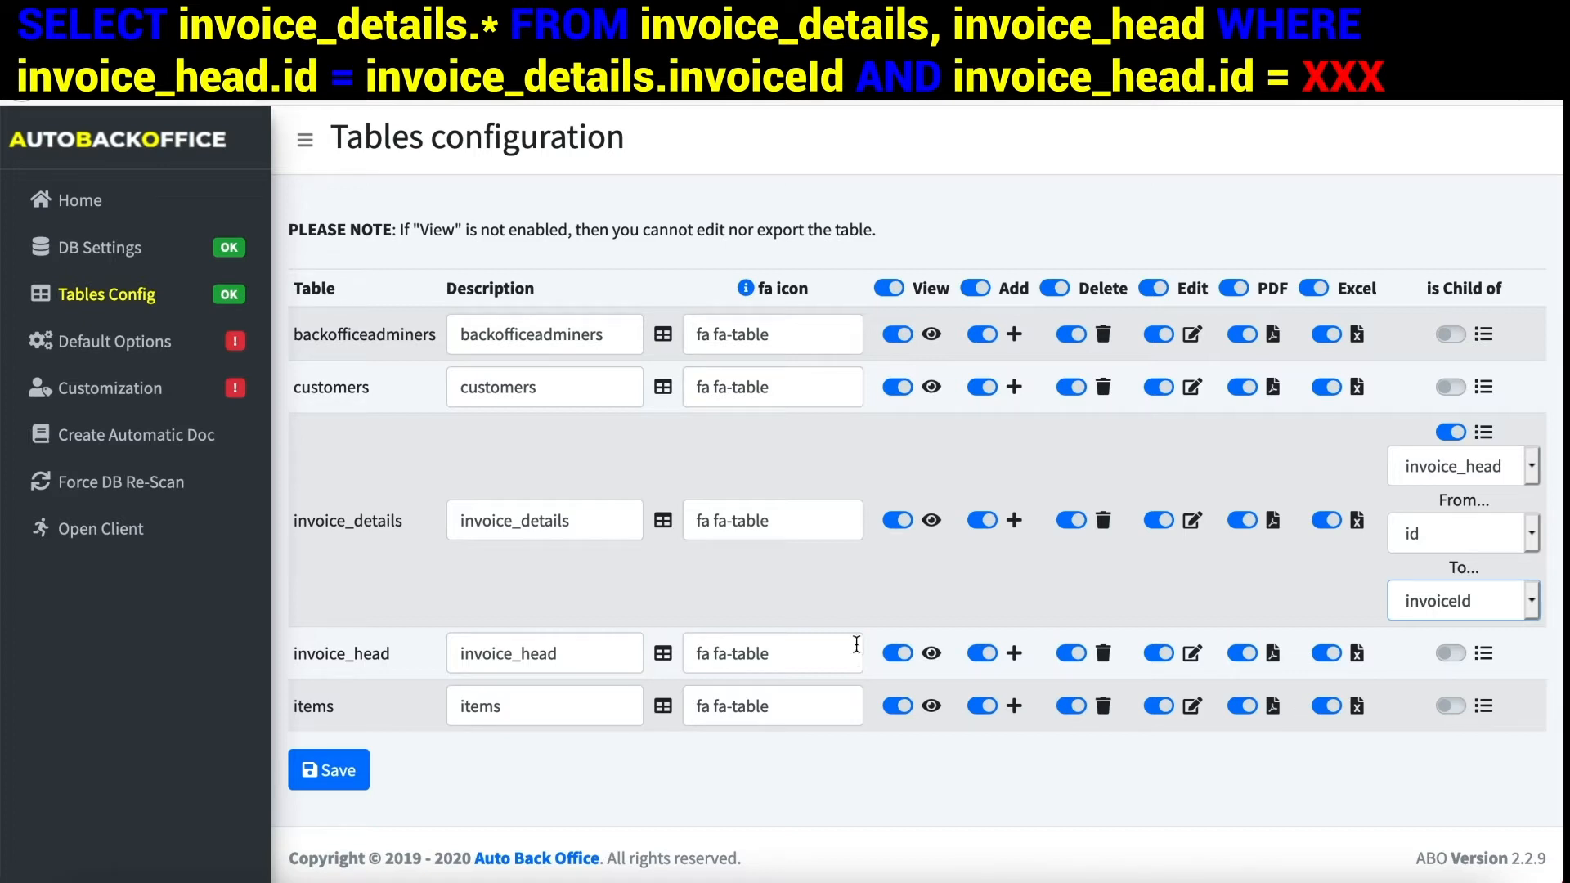
{"action": "left_click", "coordinate": [307, 773]}
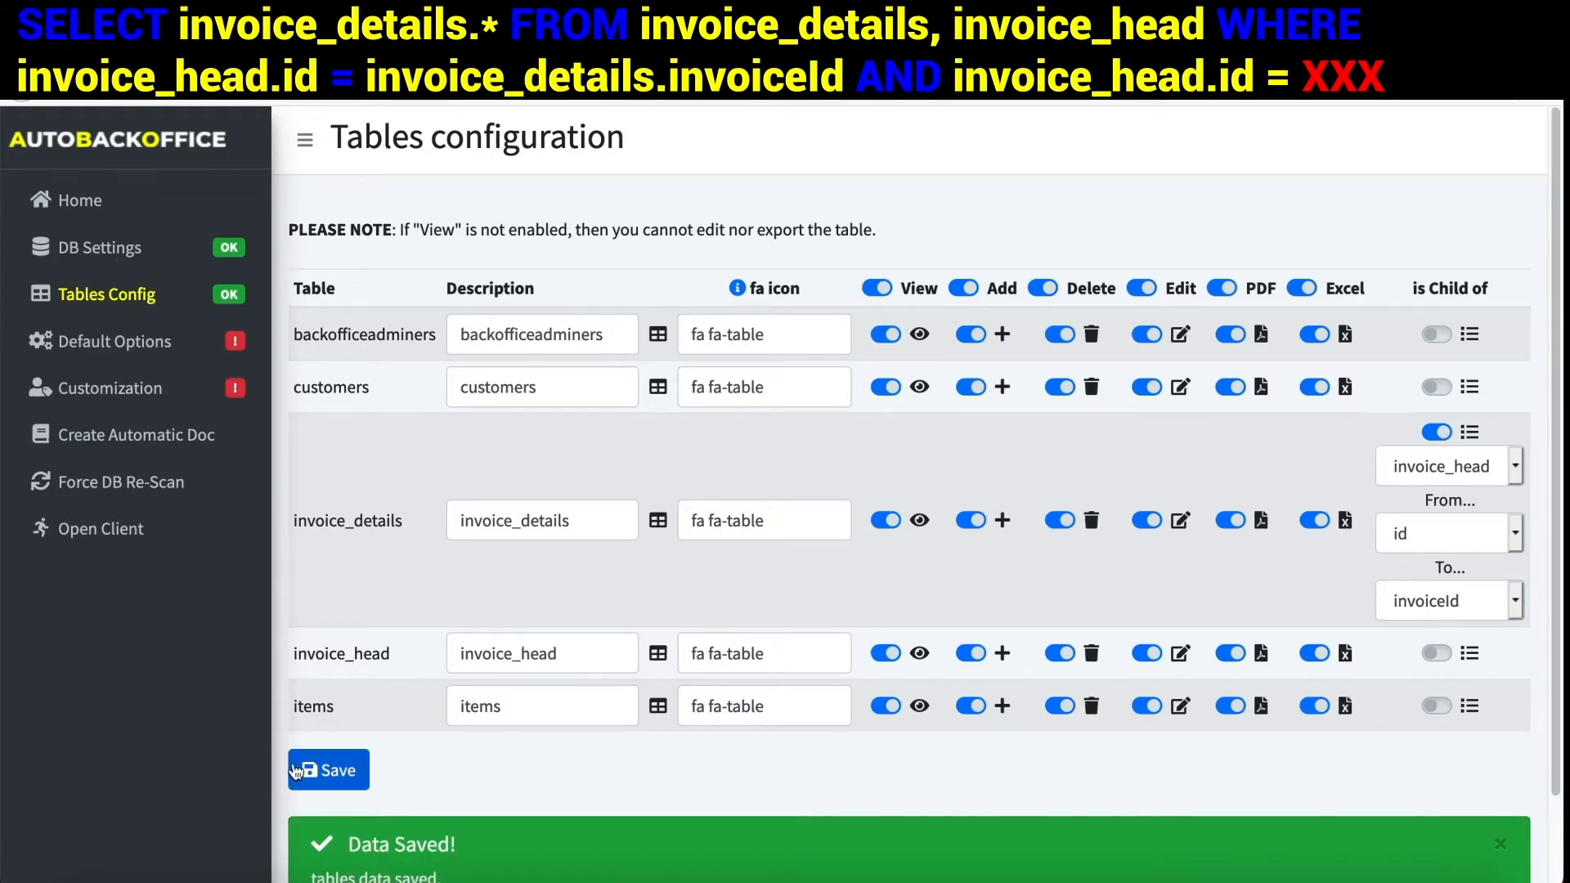
{"action": "left_click", "coordinate": [112, 343]}
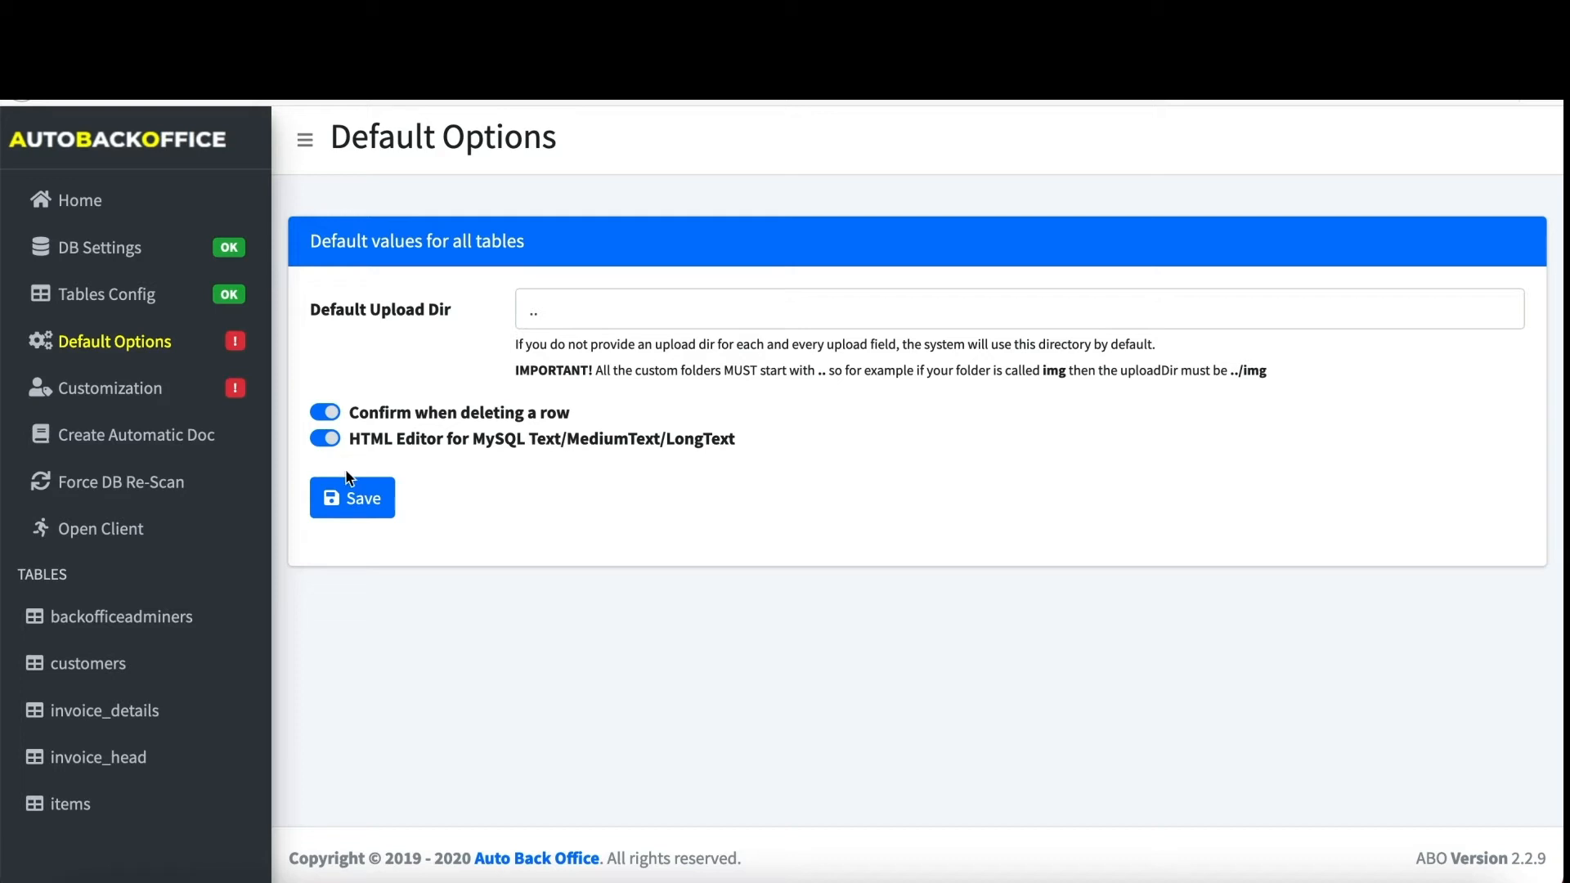
- Save default options with upload folder '..', delete confirmation and HTML editor enabled
{"action": "left_click", "coordinate": [351, 501]}
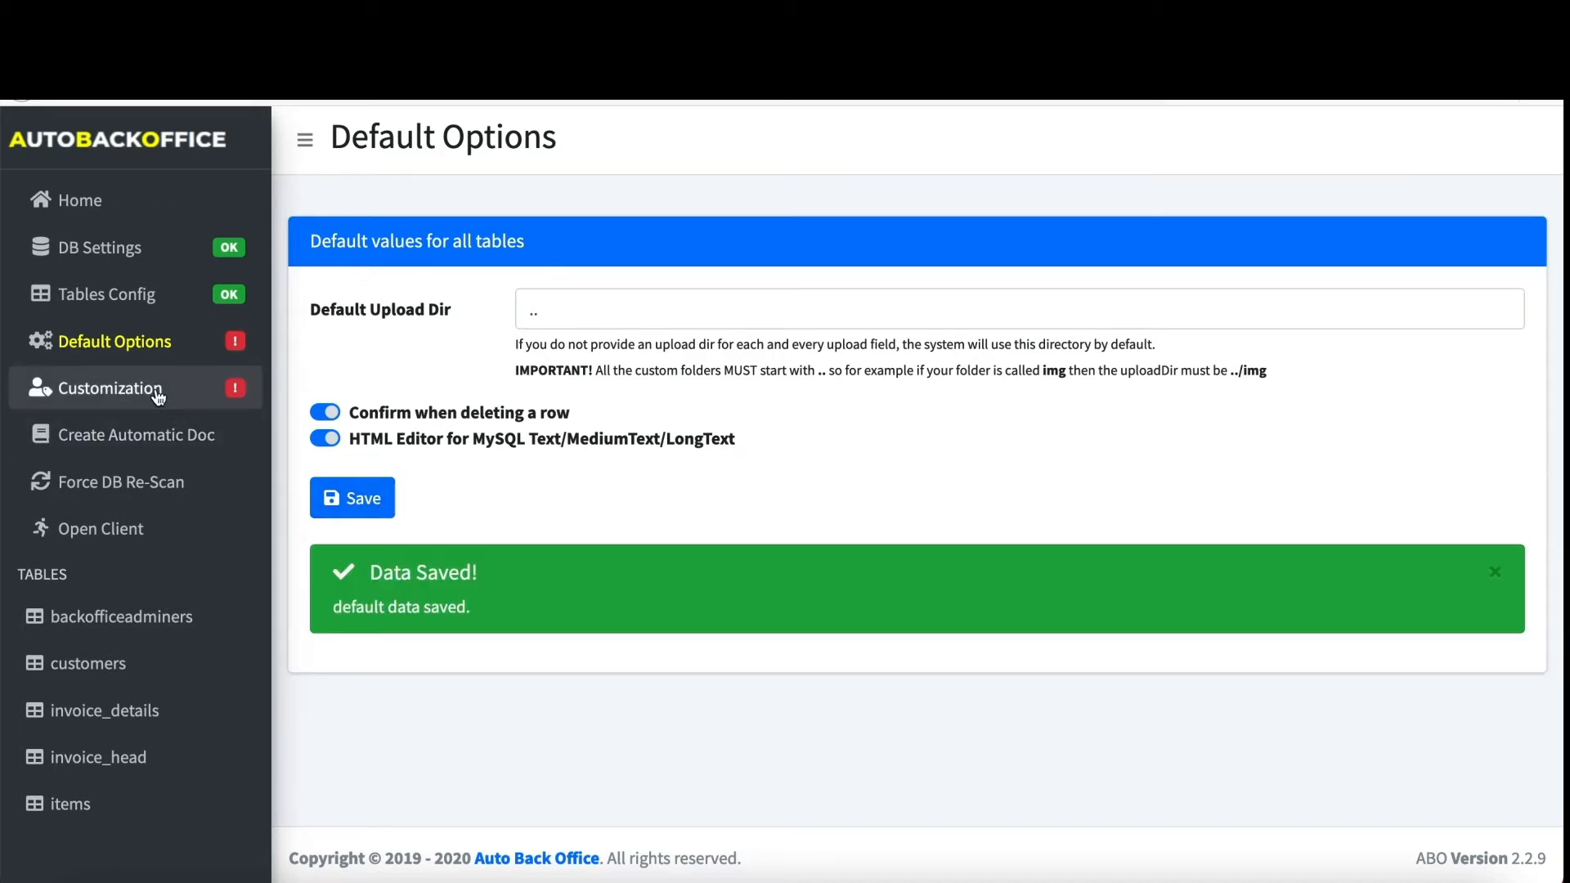
{"action": "left_click", "coordinate": [157, 396]}
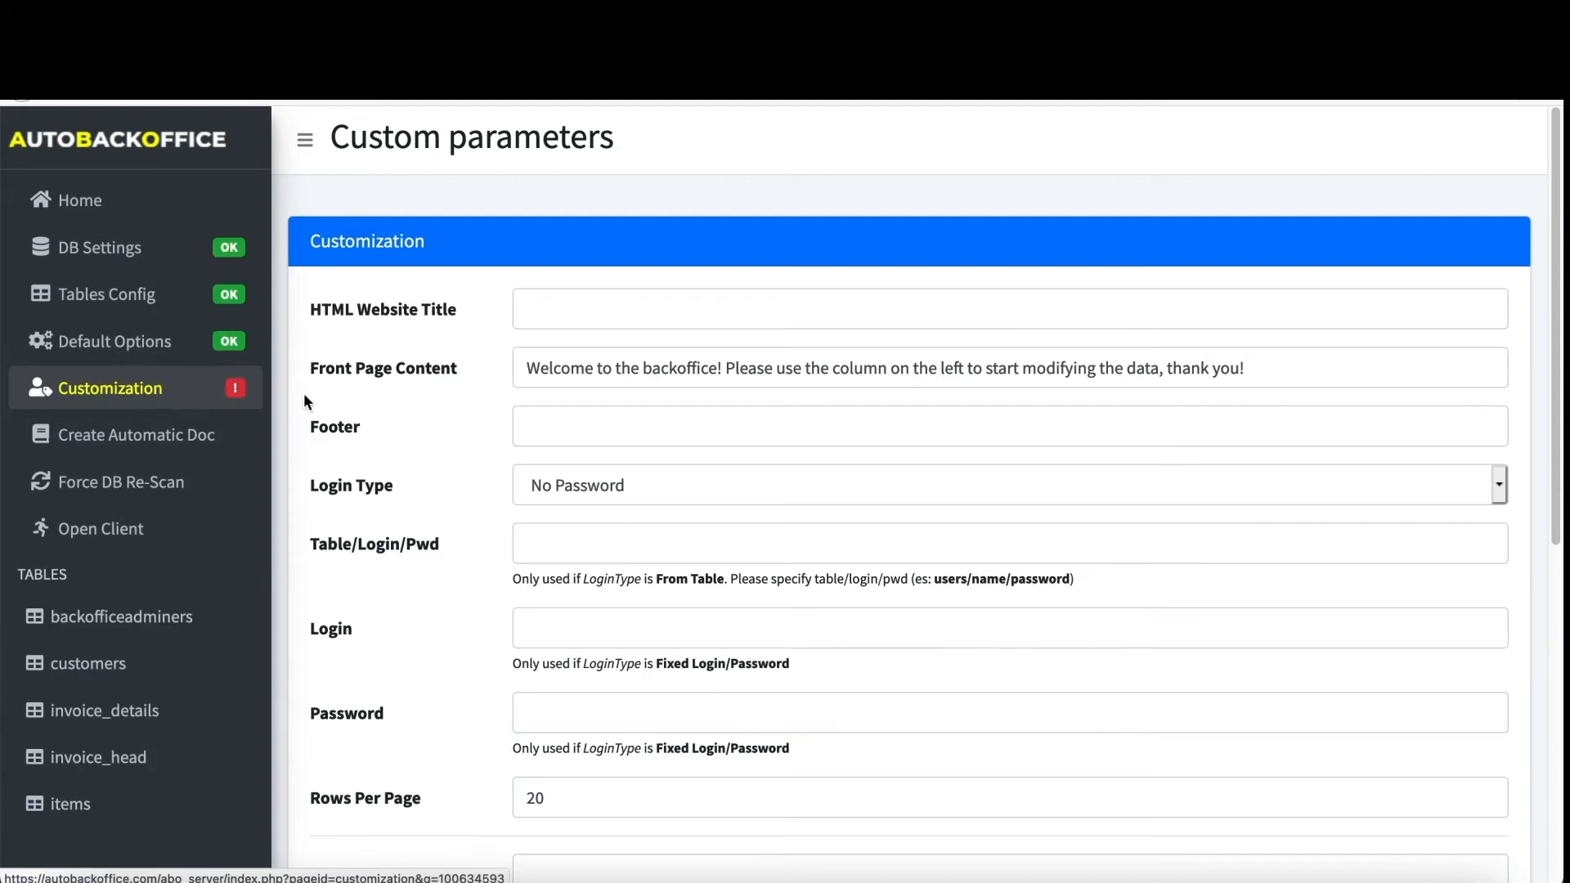
- Set the website title to 'Camp Administration' and bold 'backoffice' in the welcome text
{"action": "left_click", "coordinate": [588, 320]}
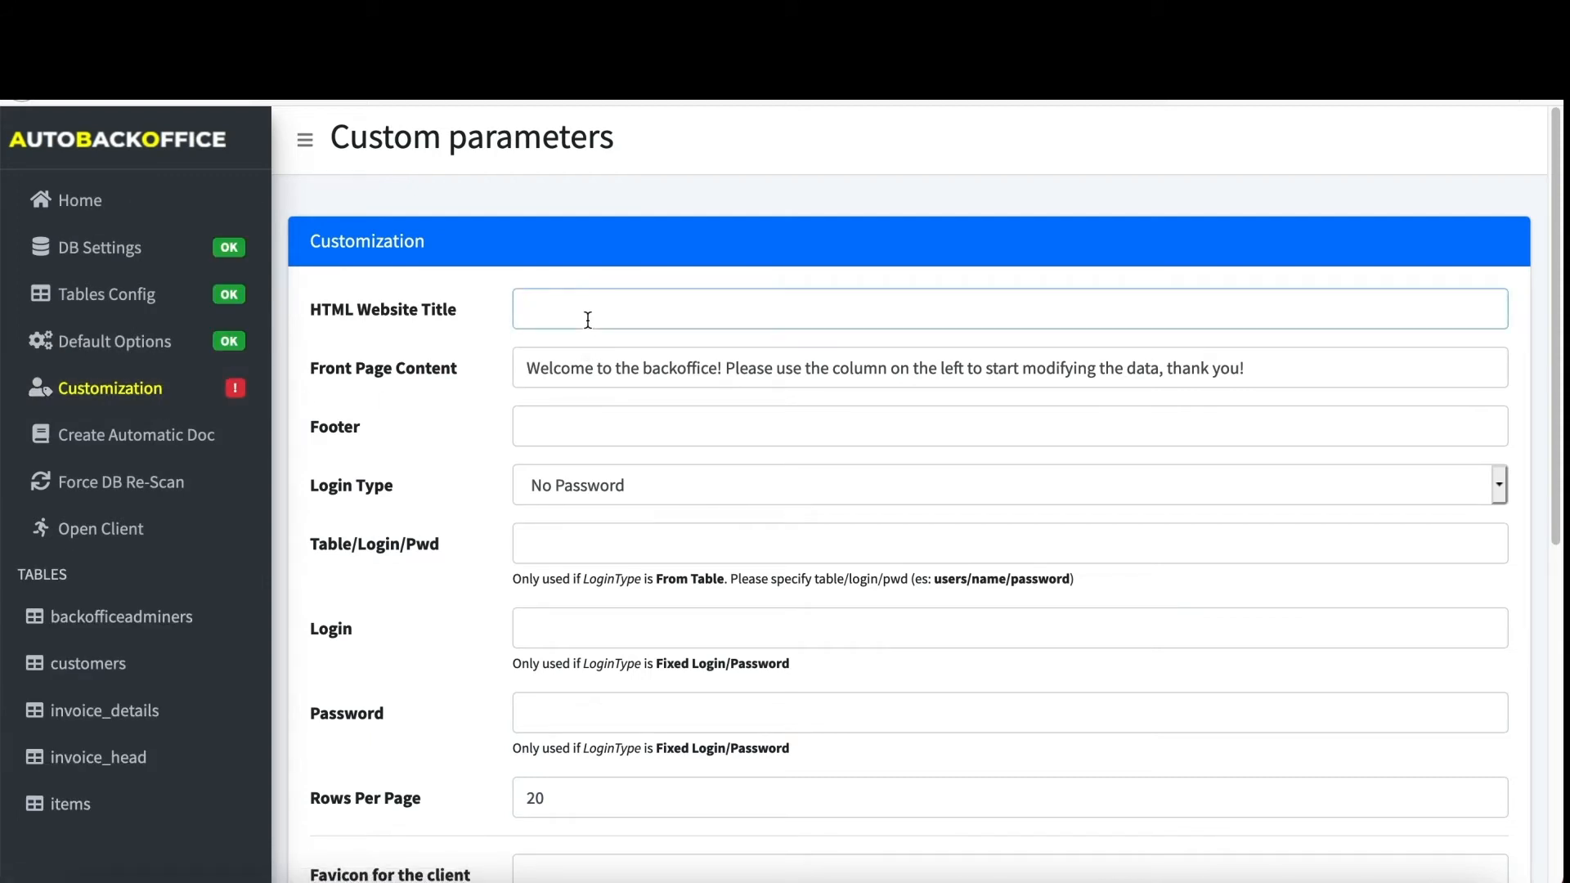
{"action": "type", "text": "Camp "}
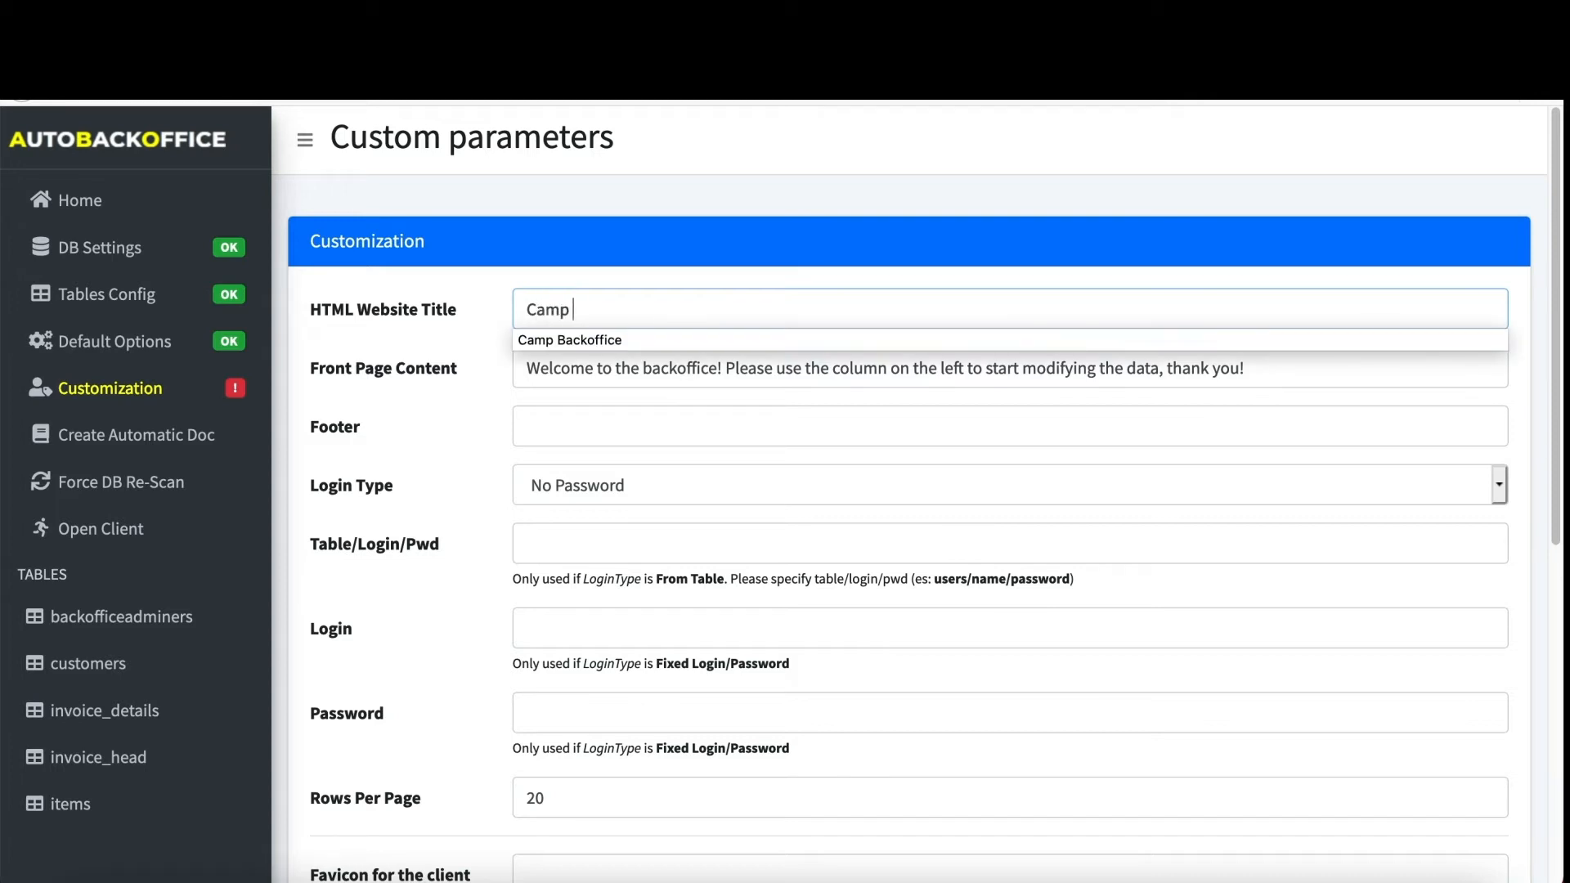
{"action": "type", "text": "Administration"}
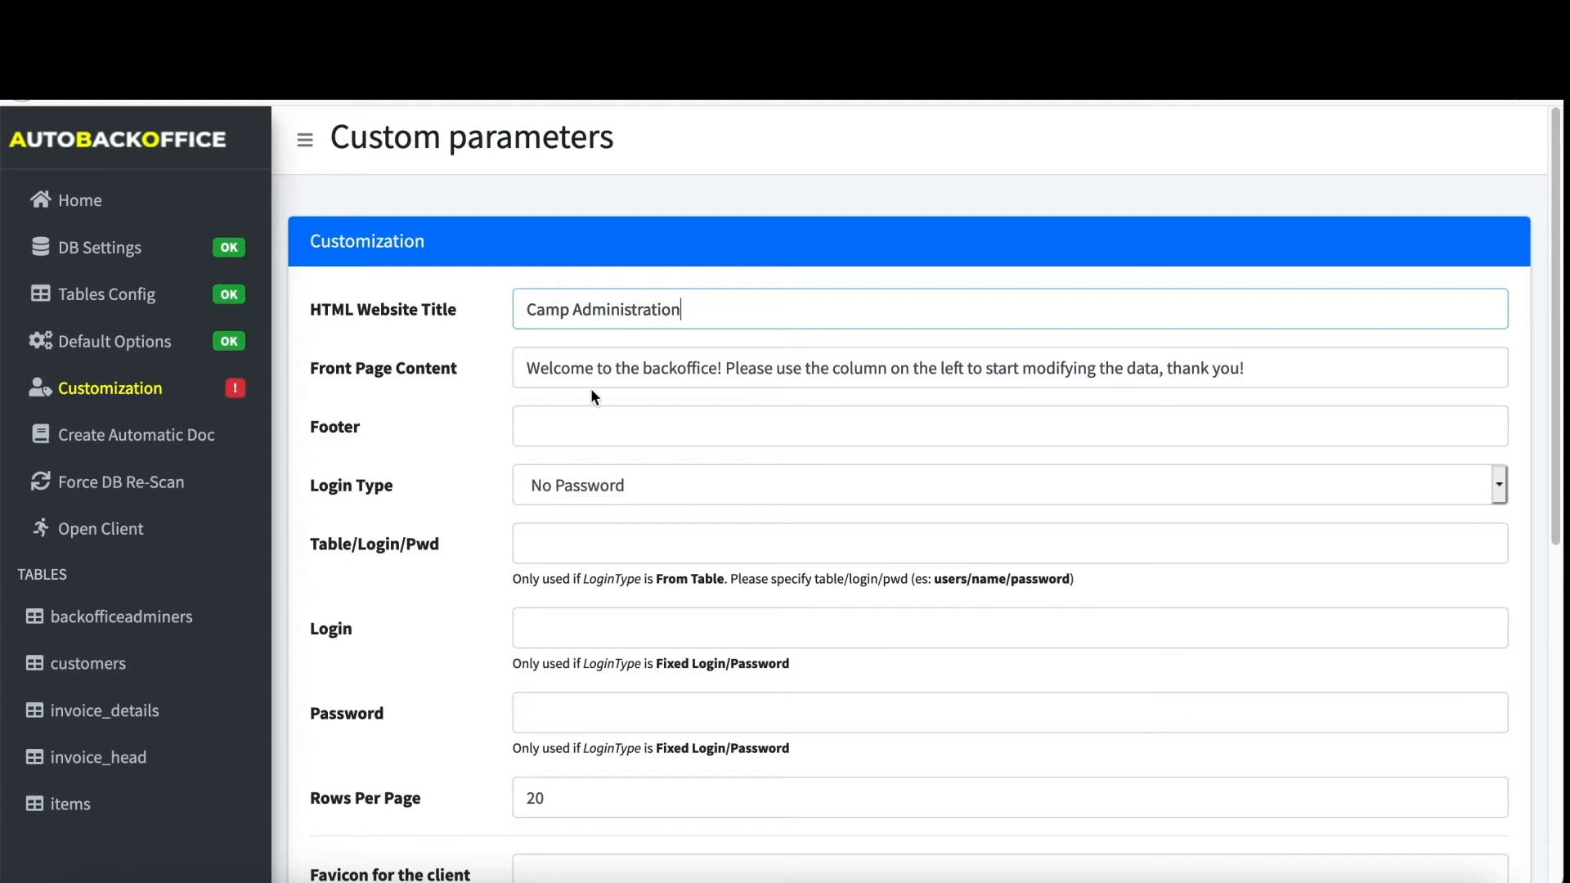
{"action": "left_click", "coordinate": [653, 368]}
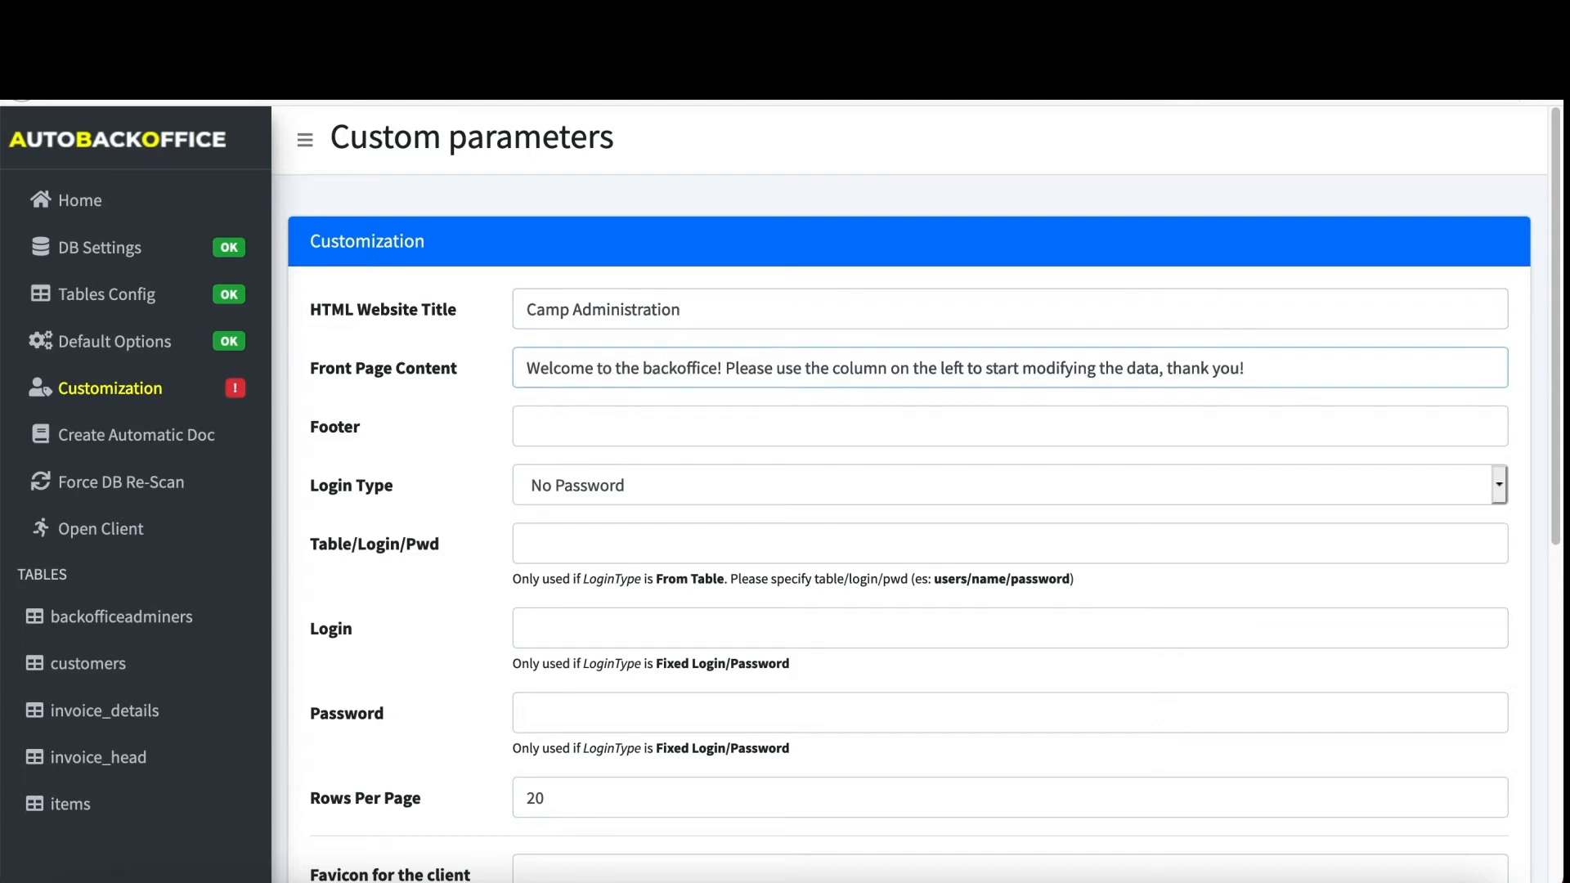
{"action": "type", "text": "<b>"}
{"action": "key", "text": "Right"}
{"action": "key", "text": "Right"}
{"action": "key", "text": "Right"}
{"action": "key", "text": "Right"}
{"action": "key", "text": "Right"}
{"action": "key", "text": "Right"}
{"action": "key", "text": "Right"}
{"action": "key", "text": "Right"}
{"action": "key", "text": "Right"}
{"action": "key", "text": "Right"}
{"action": "type", "text": "</b>"}
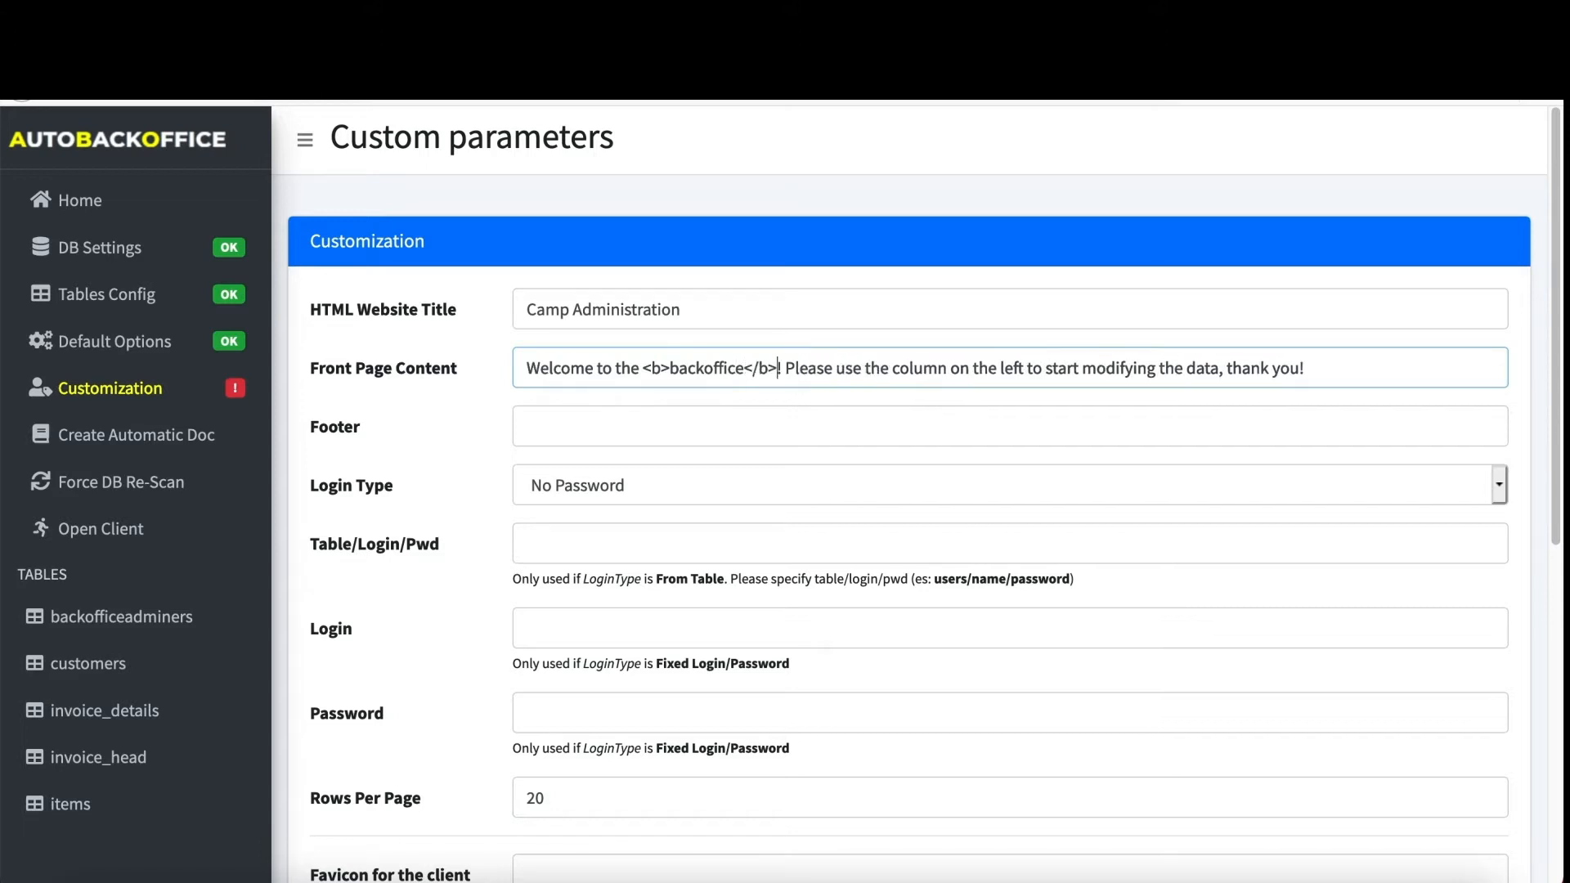
- Set the footer to '(c) Camp 2020' and choose the Fixed Login/Password login type
{"action": "left_click", "coordinate": [747, 440]}
{"action": "type", "text": "(c) "}
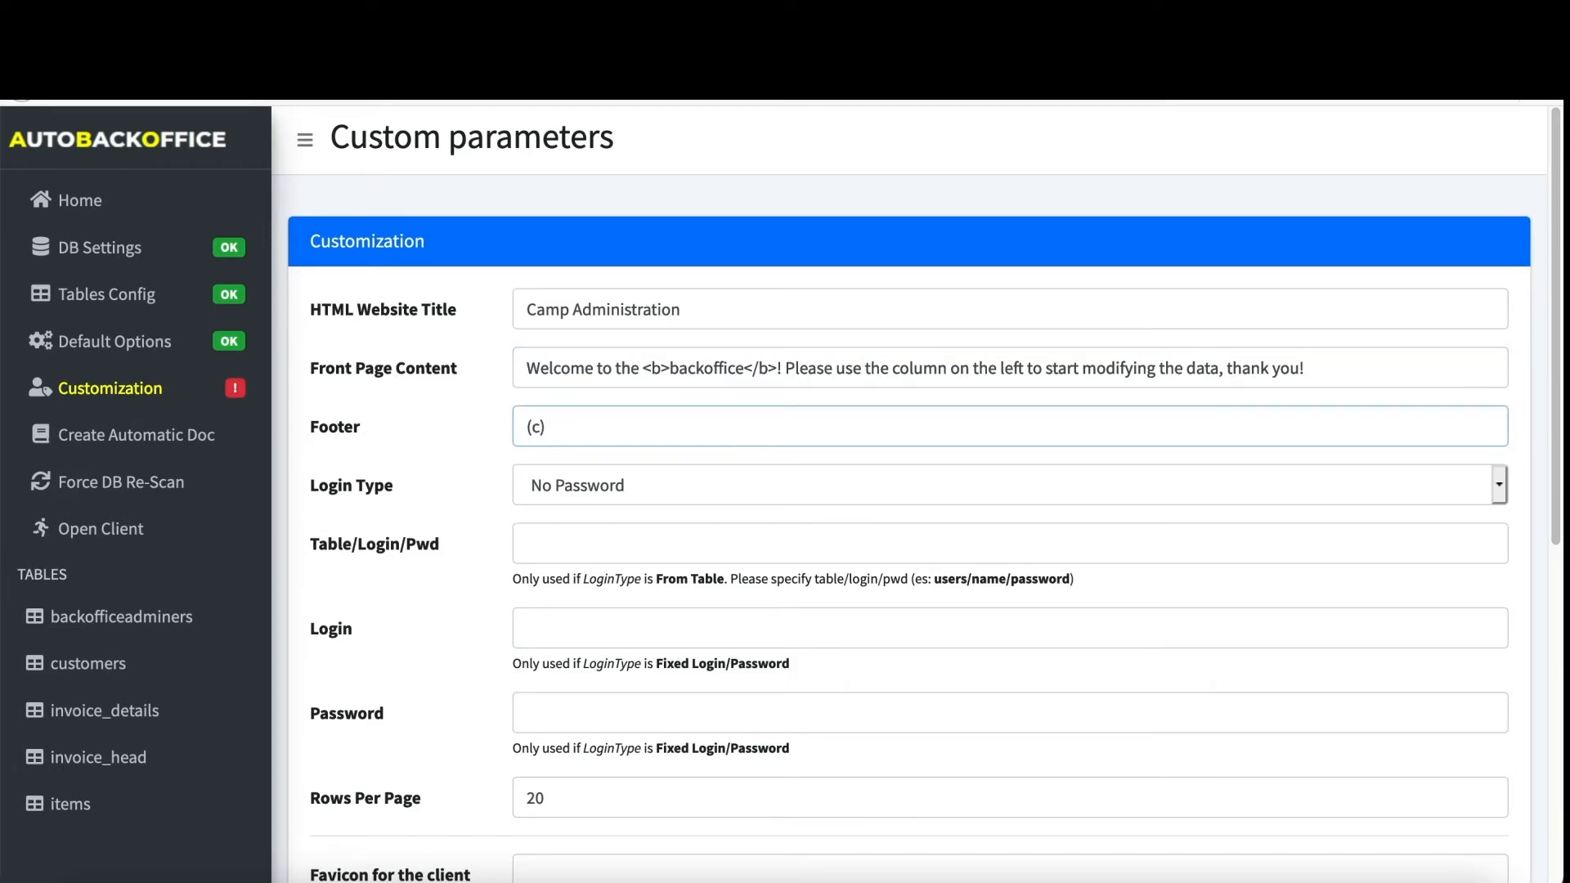
{"action": "type", "text": "Camp 2020"}
{"action": "left_click", "coordinate": [677, 494]}
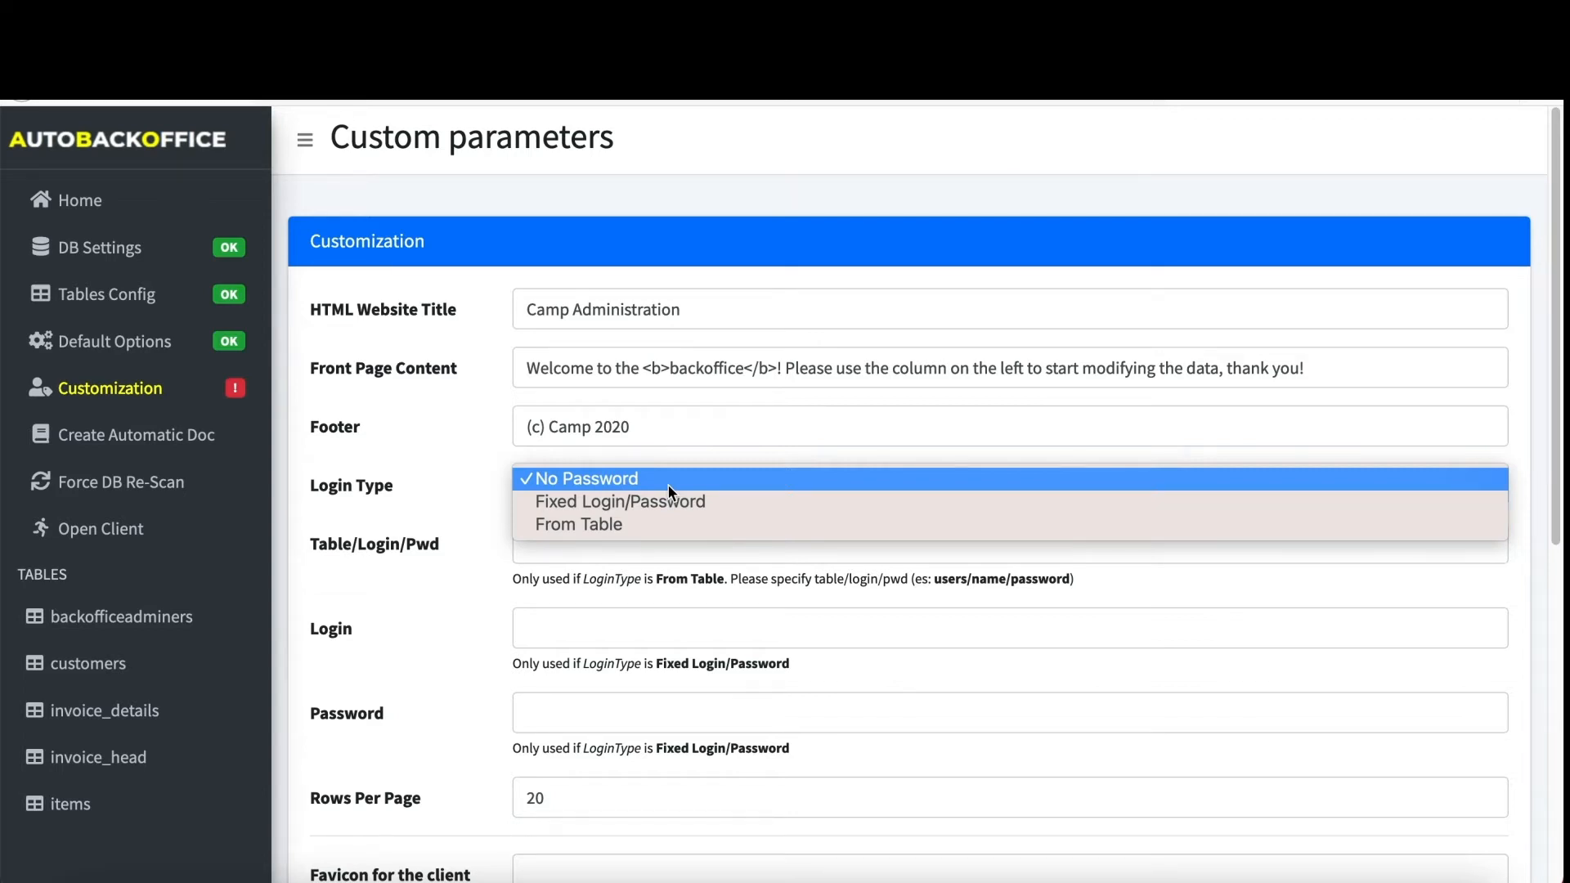
{"action": "left_click", "coordinate": [669, 498]}
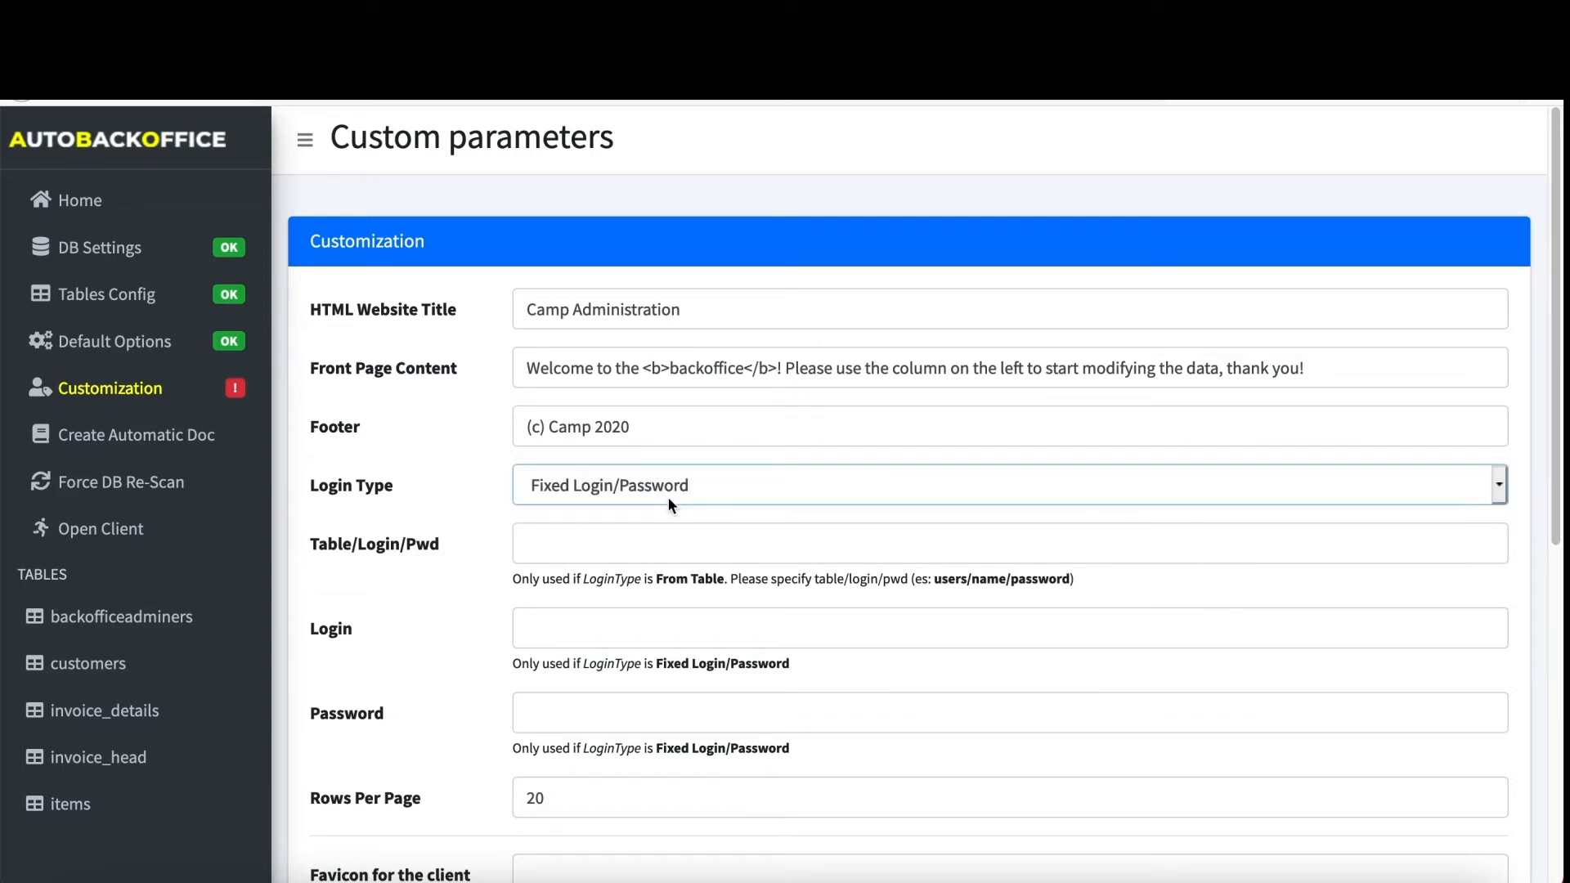
- Enter the fixed login name 'admin' and its password
{"action": "left_click", "coordinate": [617, 634]}
{"action": "type", "text": "admin"}
{"action": "key", "text": "Tab"}
{"action": "type", "text": "password"}
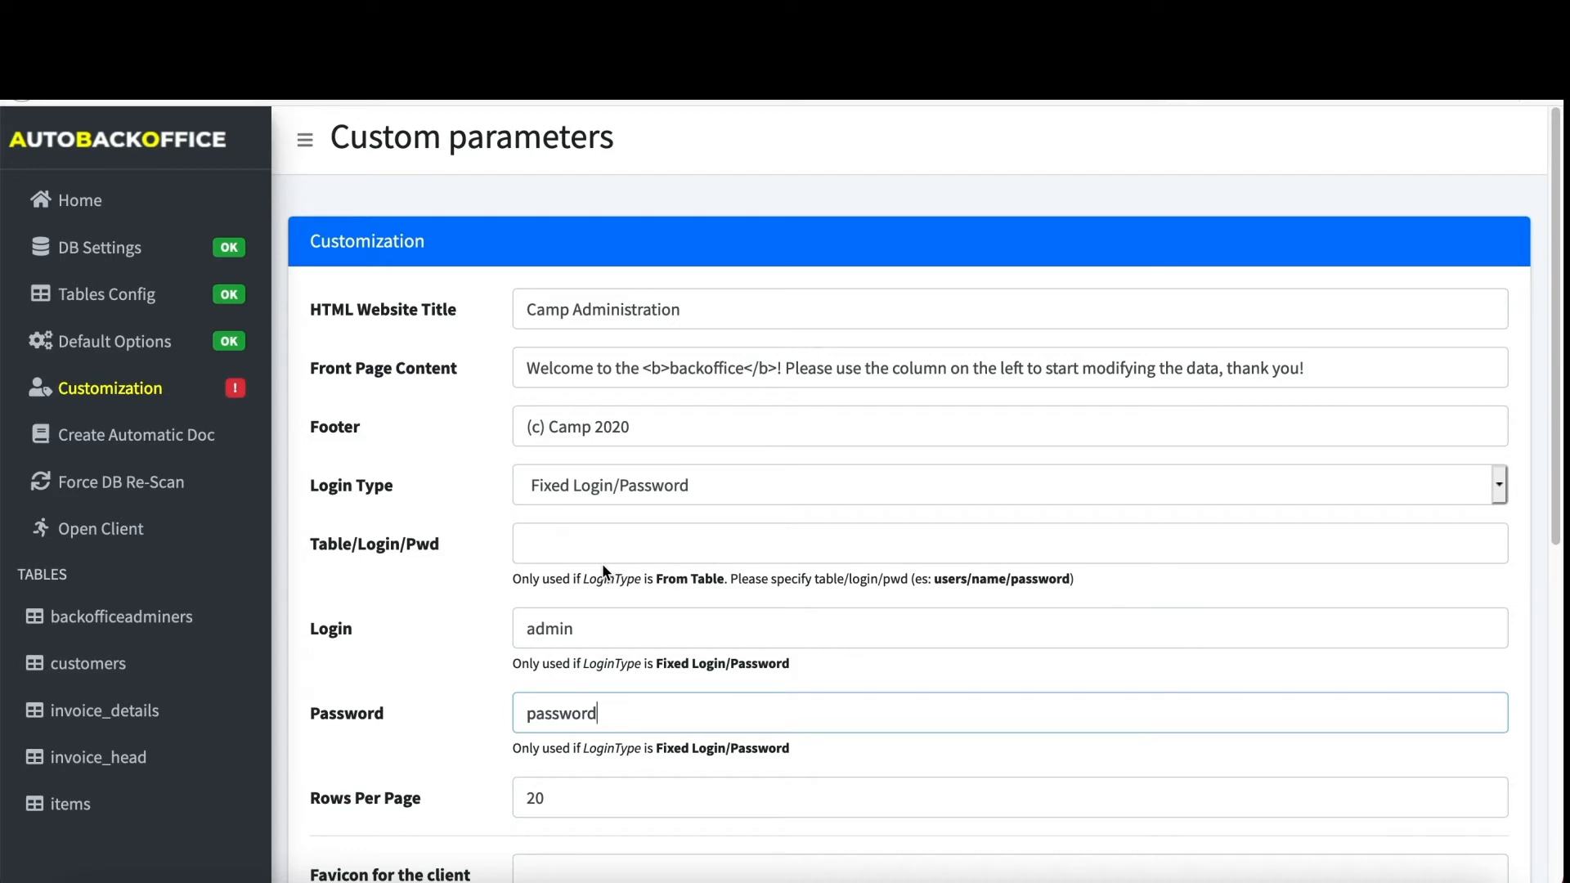
- Switch login type to From Table with Table/Login/Pwd backofficeadminers/login/password
{"action": "left_click", "coordinate": [611, 483]}
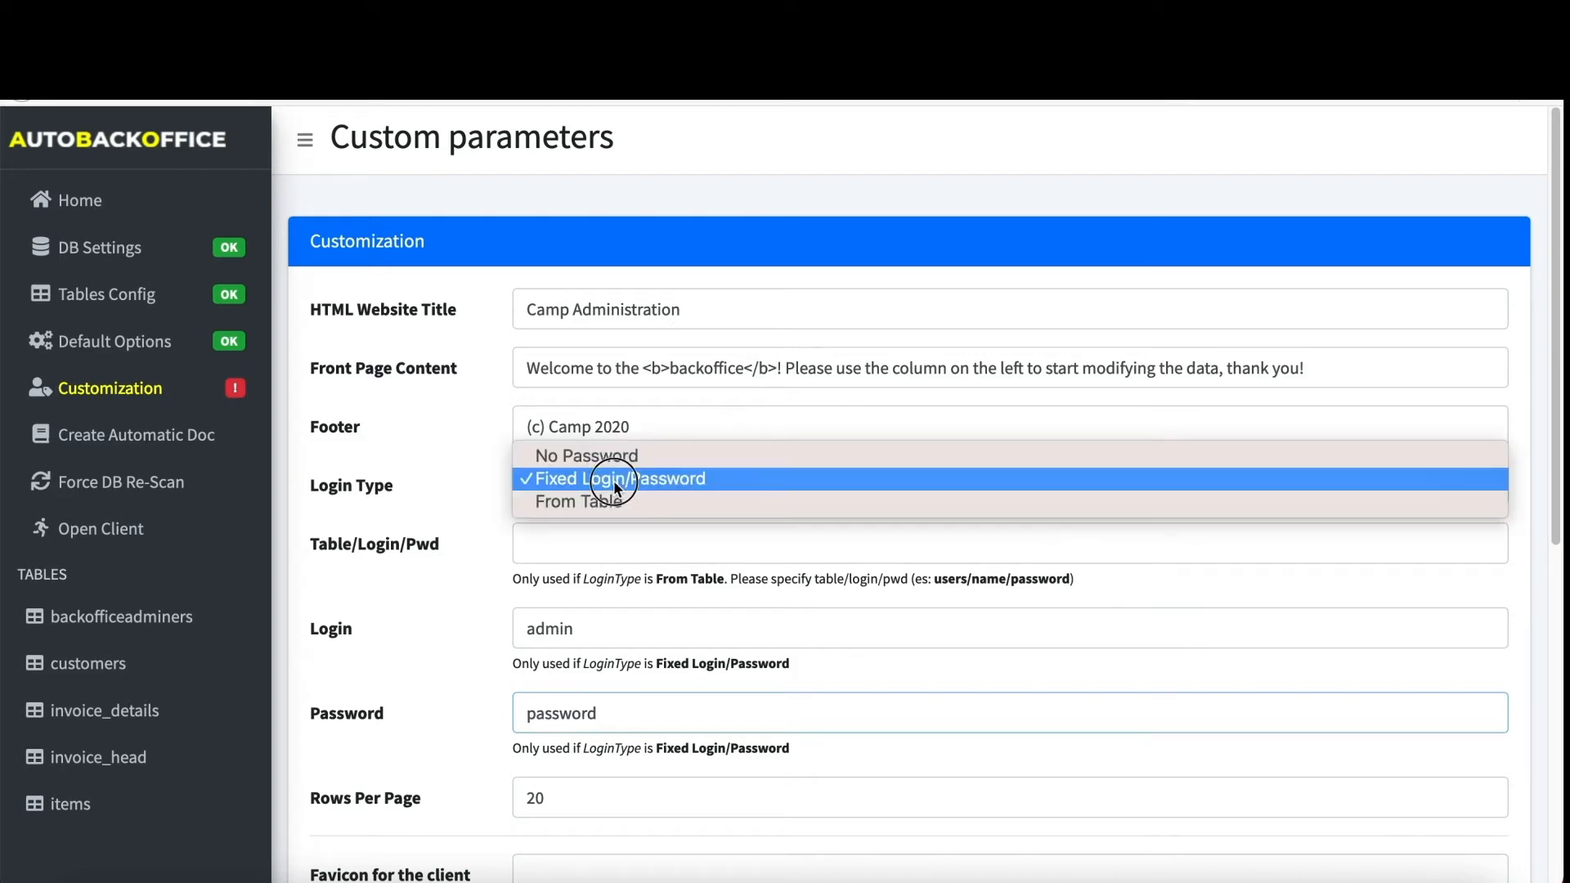
{"action": "left_click", "coordinate": [605, 509]}
{"action": "left_click", "coordinate": [597, 538]}
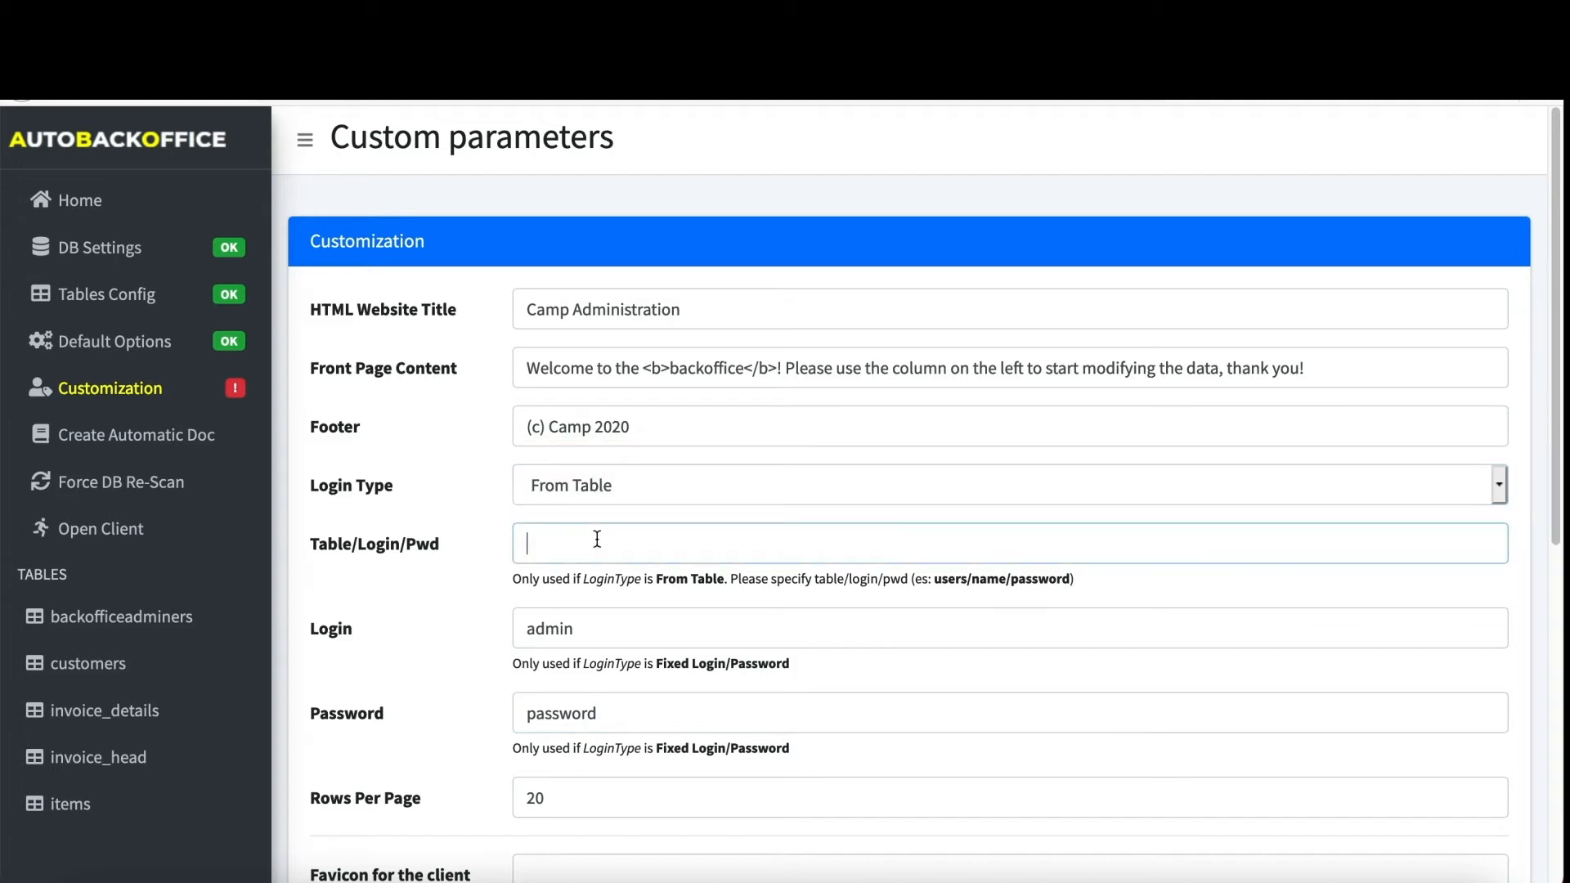
{"action": "type", "text": "off"}
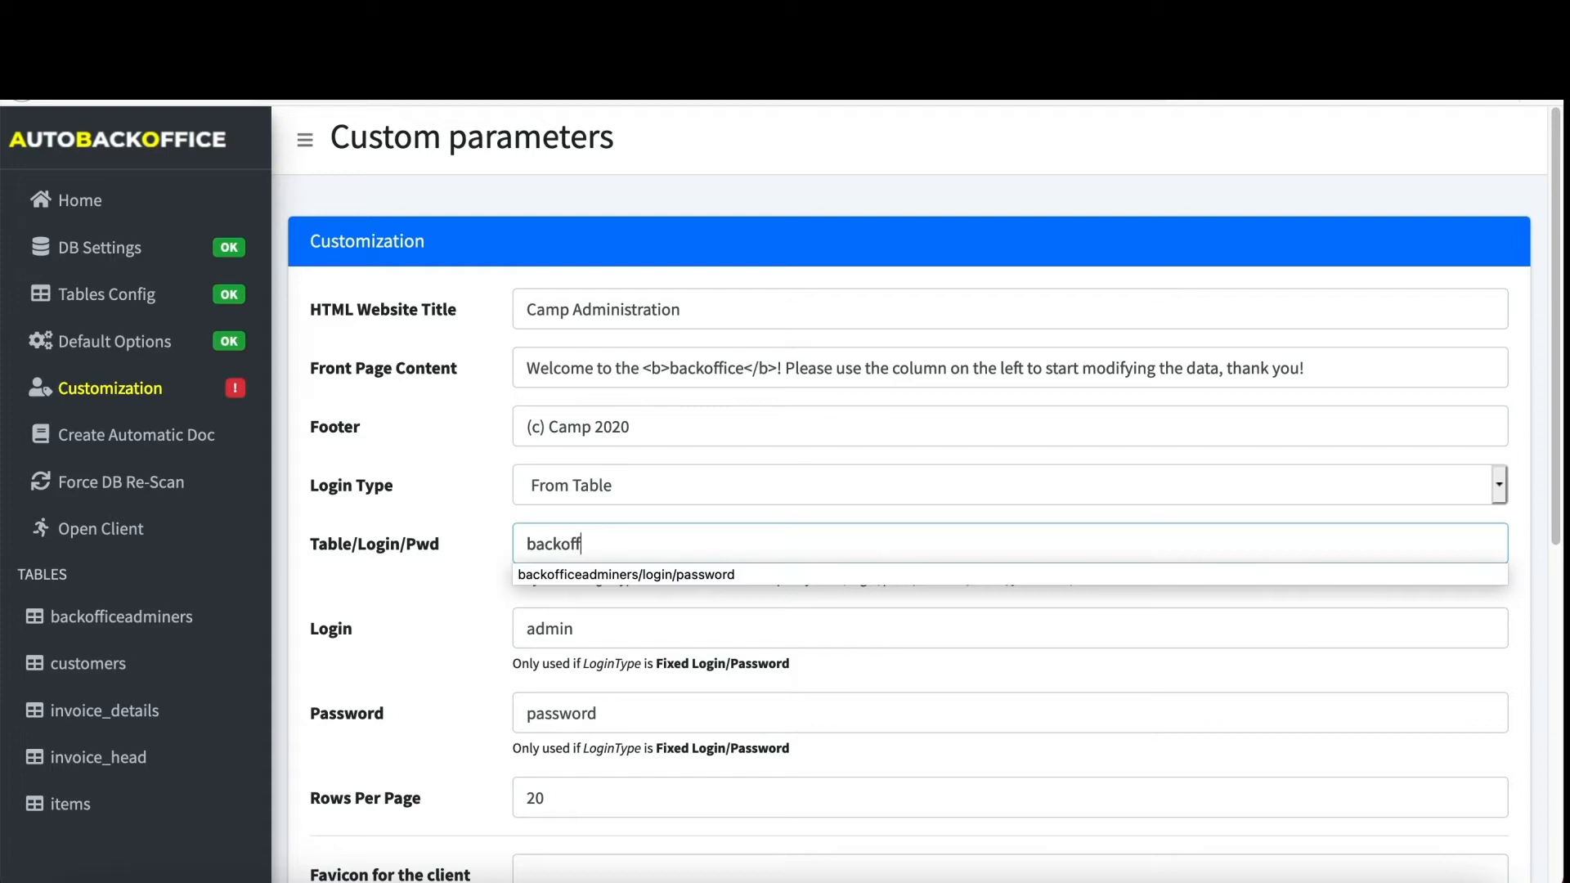
{"action": "type", "text": "iceadminers/login/password"}
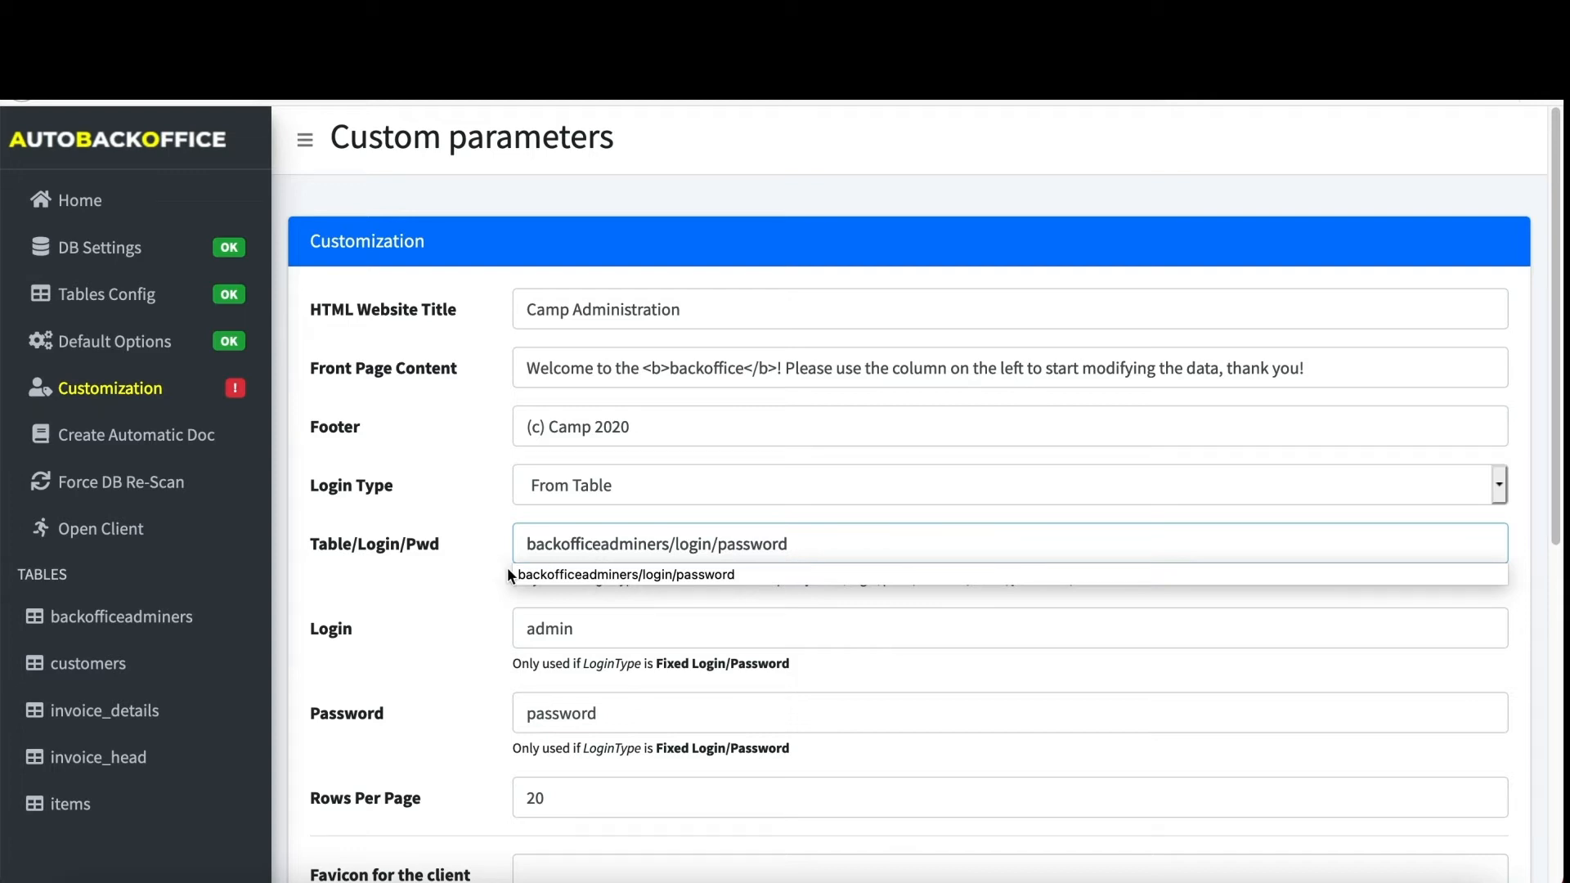
{"action": "key", "text": "Tab"}
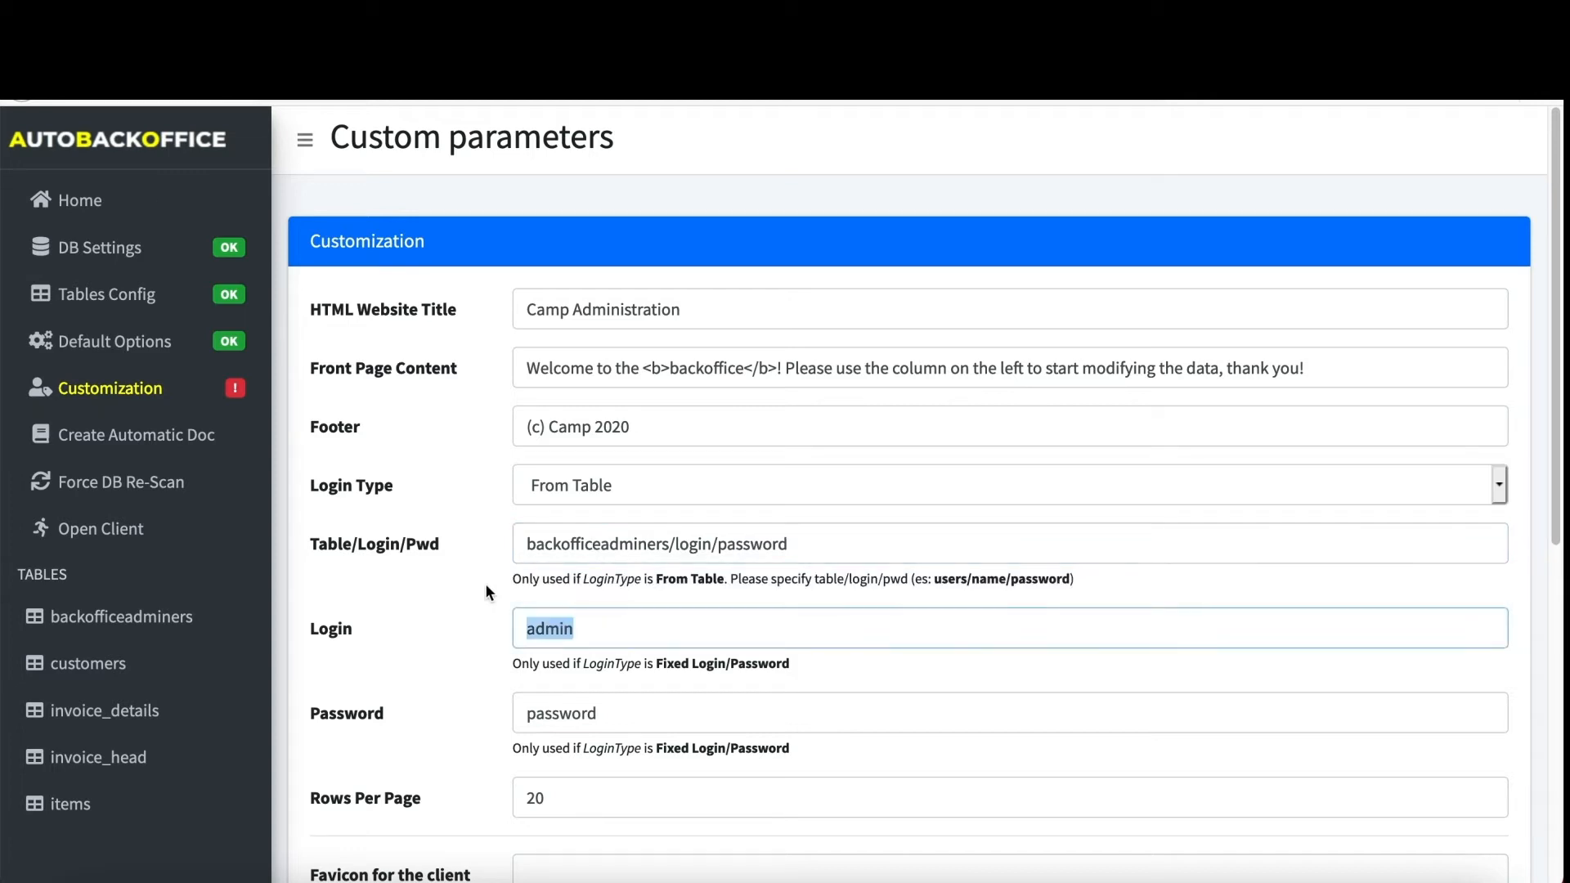
{"action": "scroll", "coordinate": [484, 598], "scroll_direction": "down", "scroll_amount": 1}
{"action": "scroll", "coordinate": [484, 600], "scroll_direction": "down", "scroll_amount": 5}
{"action": "left_click", "coordinate": [581, 560]}
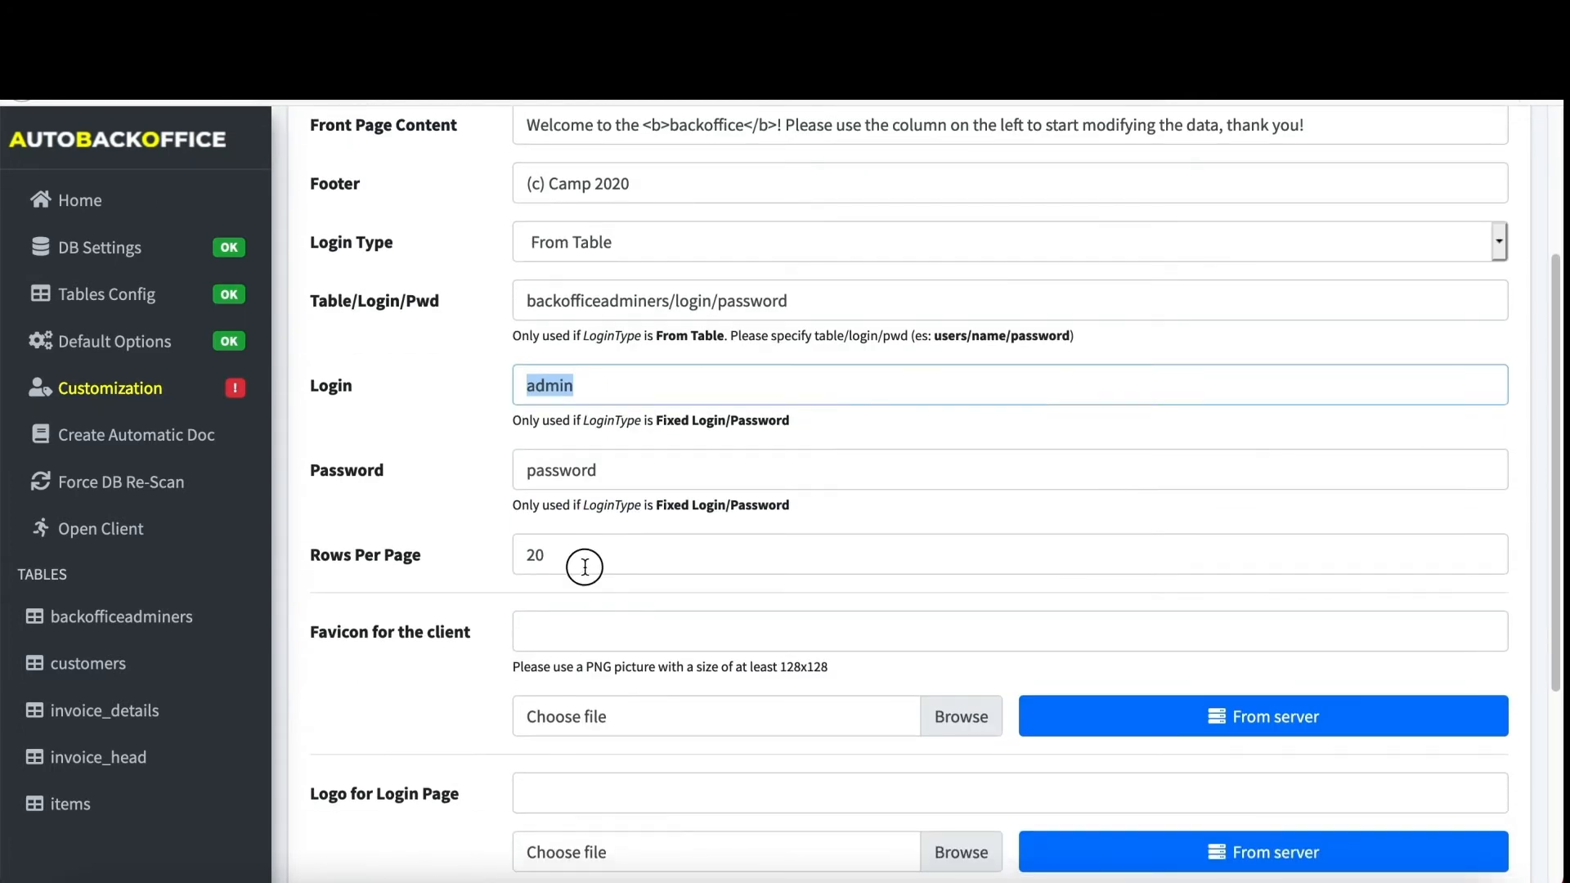
- Set the client favicon to favico.png from the server images
{"action": "left_click_drag", "start_coordinate": [487, 561], "coordinate": [316, 562]}
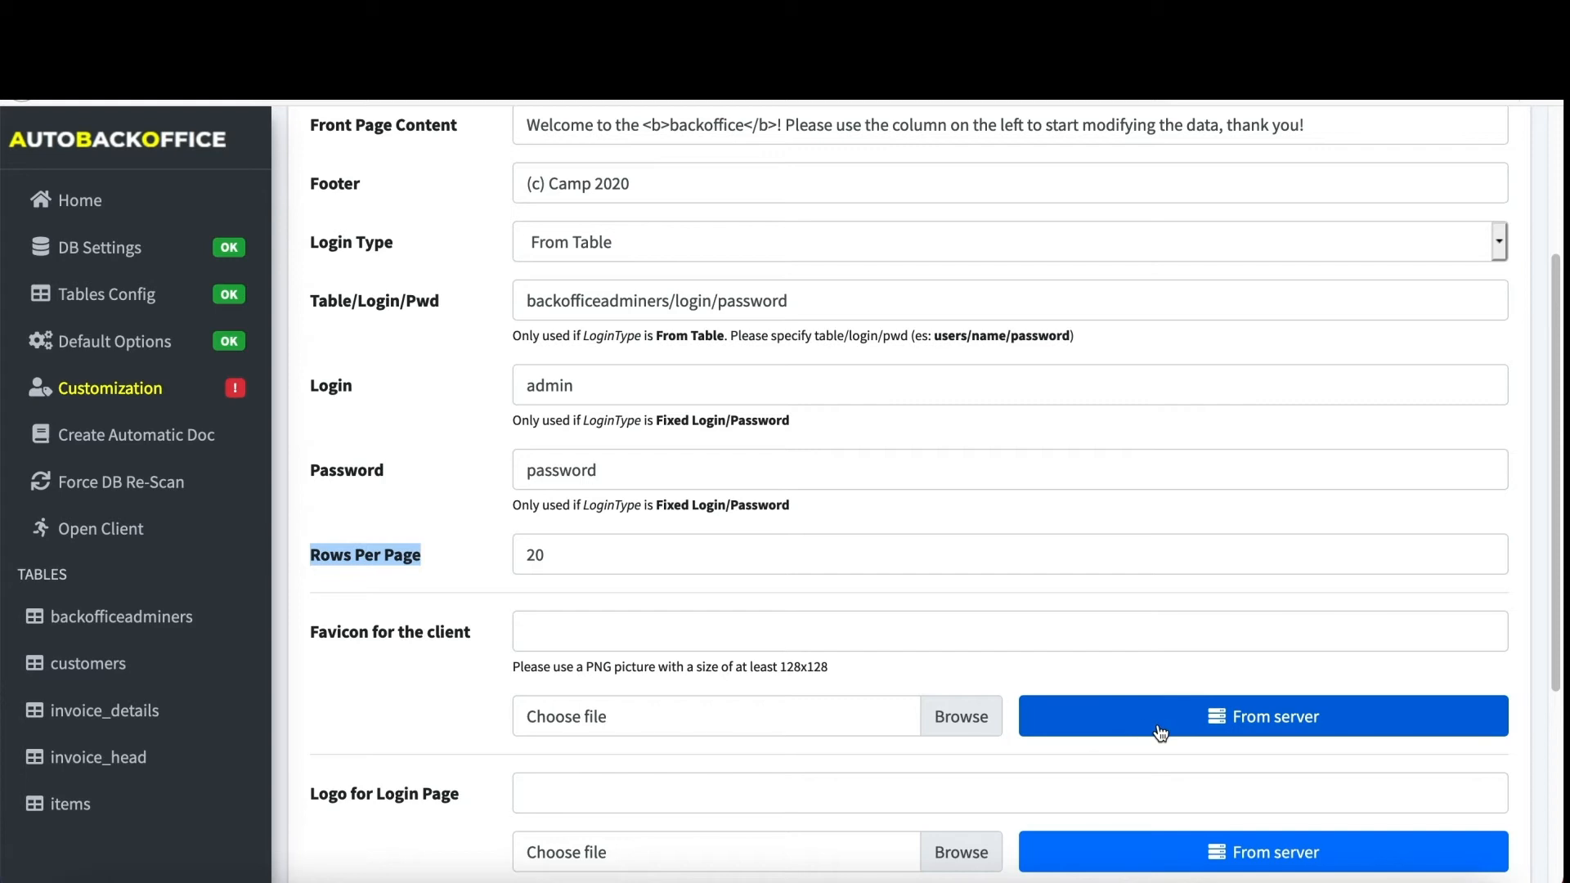
{"action": "left_click", "coordinate": [940, 701]}
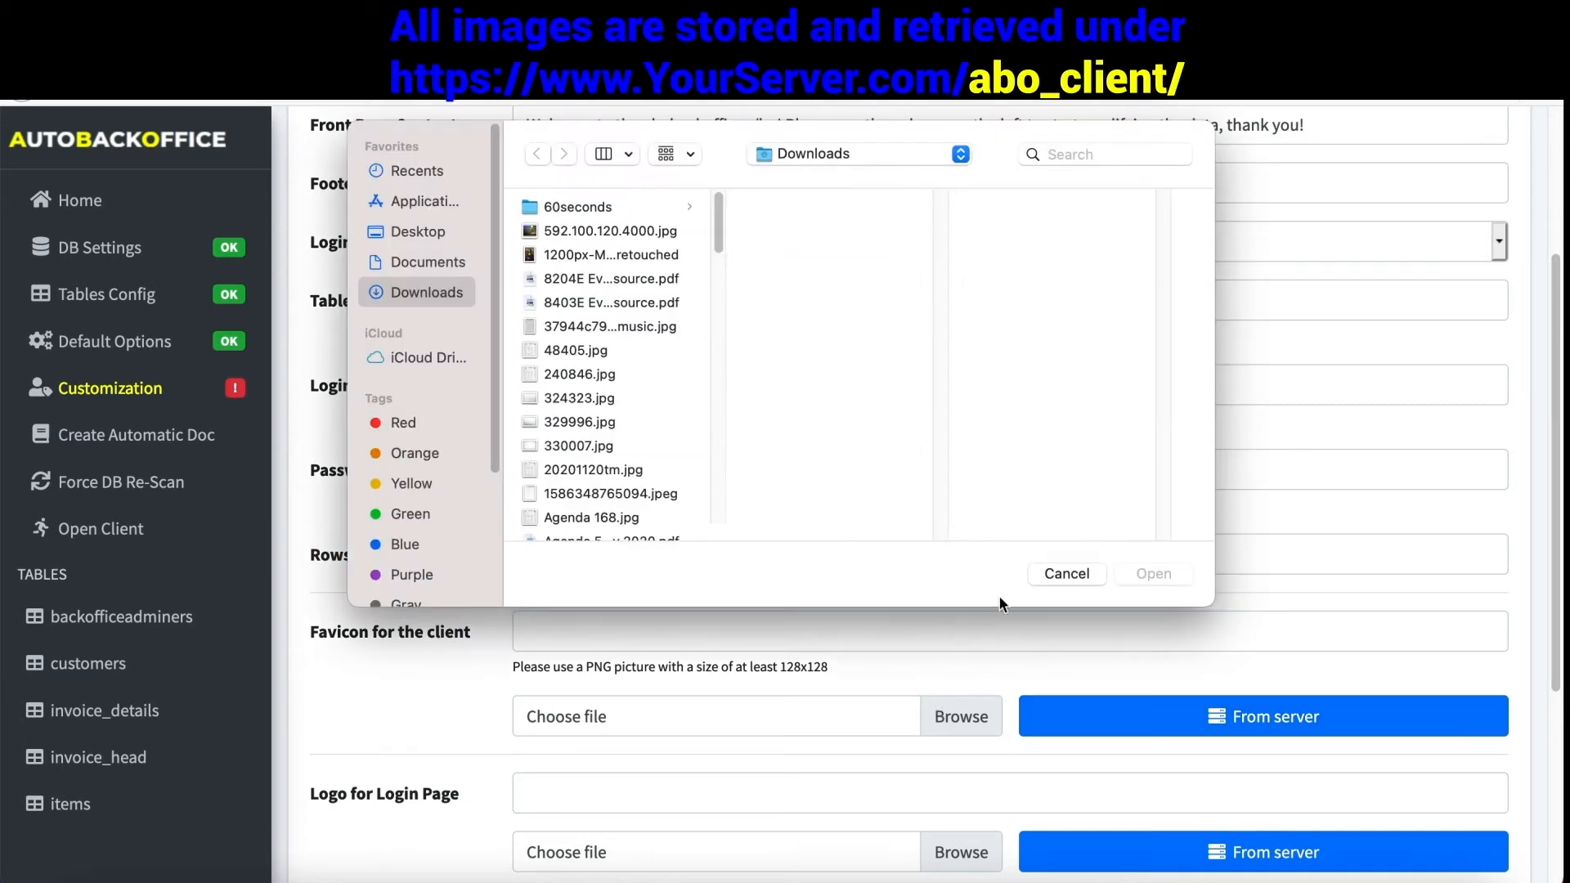
{"action": "left_click", "coordinate": [1052, 574]}
{"action": "left_click", "coordinate": [1202, 727]}
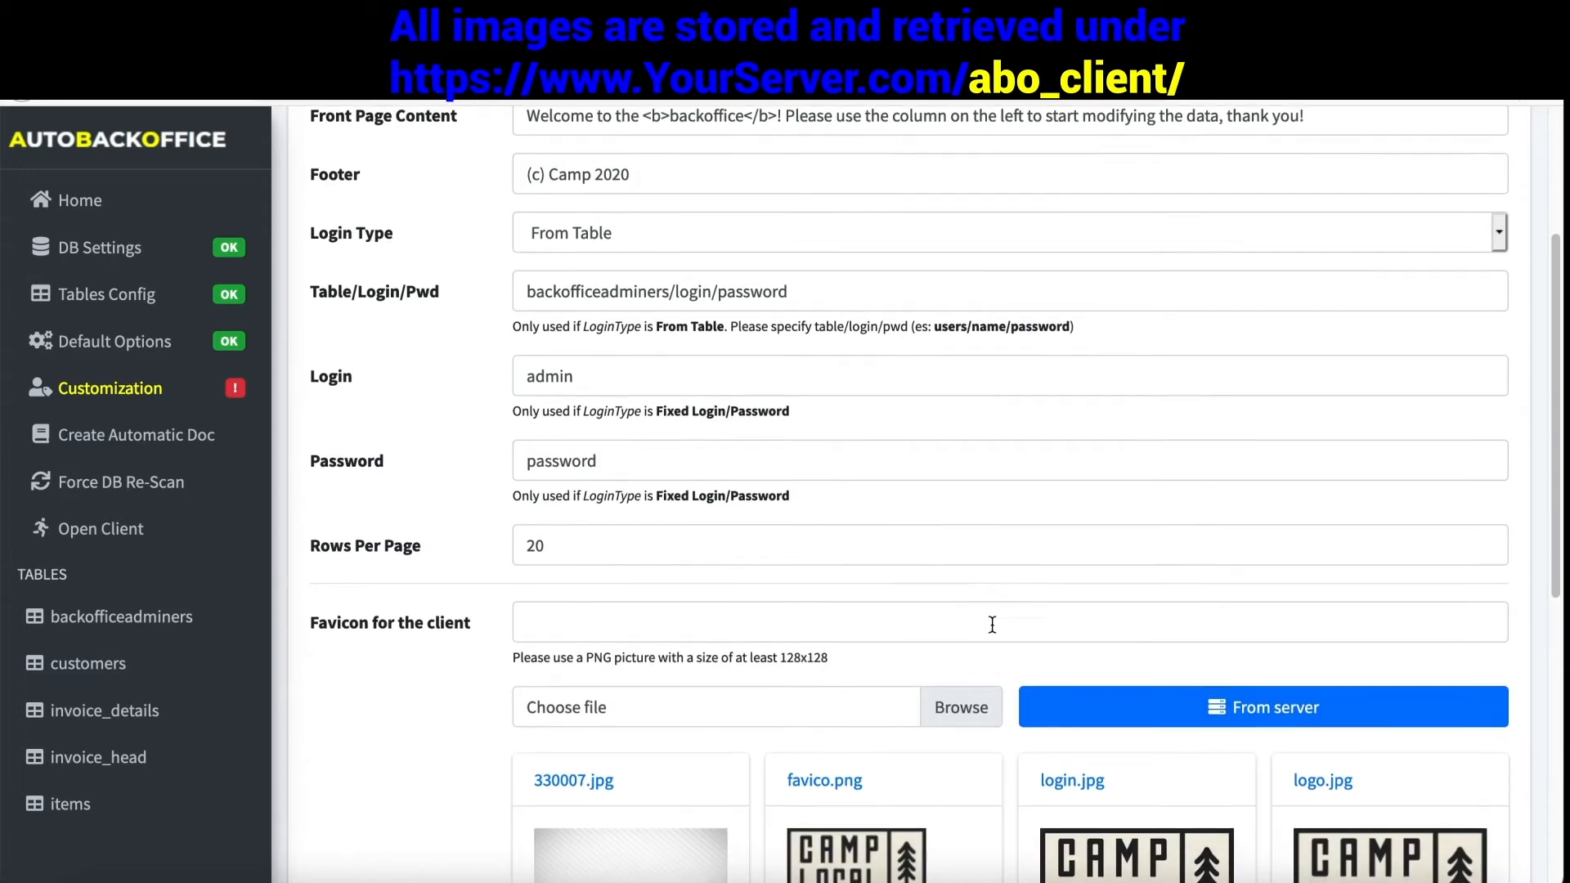
{"action": "scroll", "coordinate": [991, 625], "scroll_direction": "down", "scroll_amount": 3}
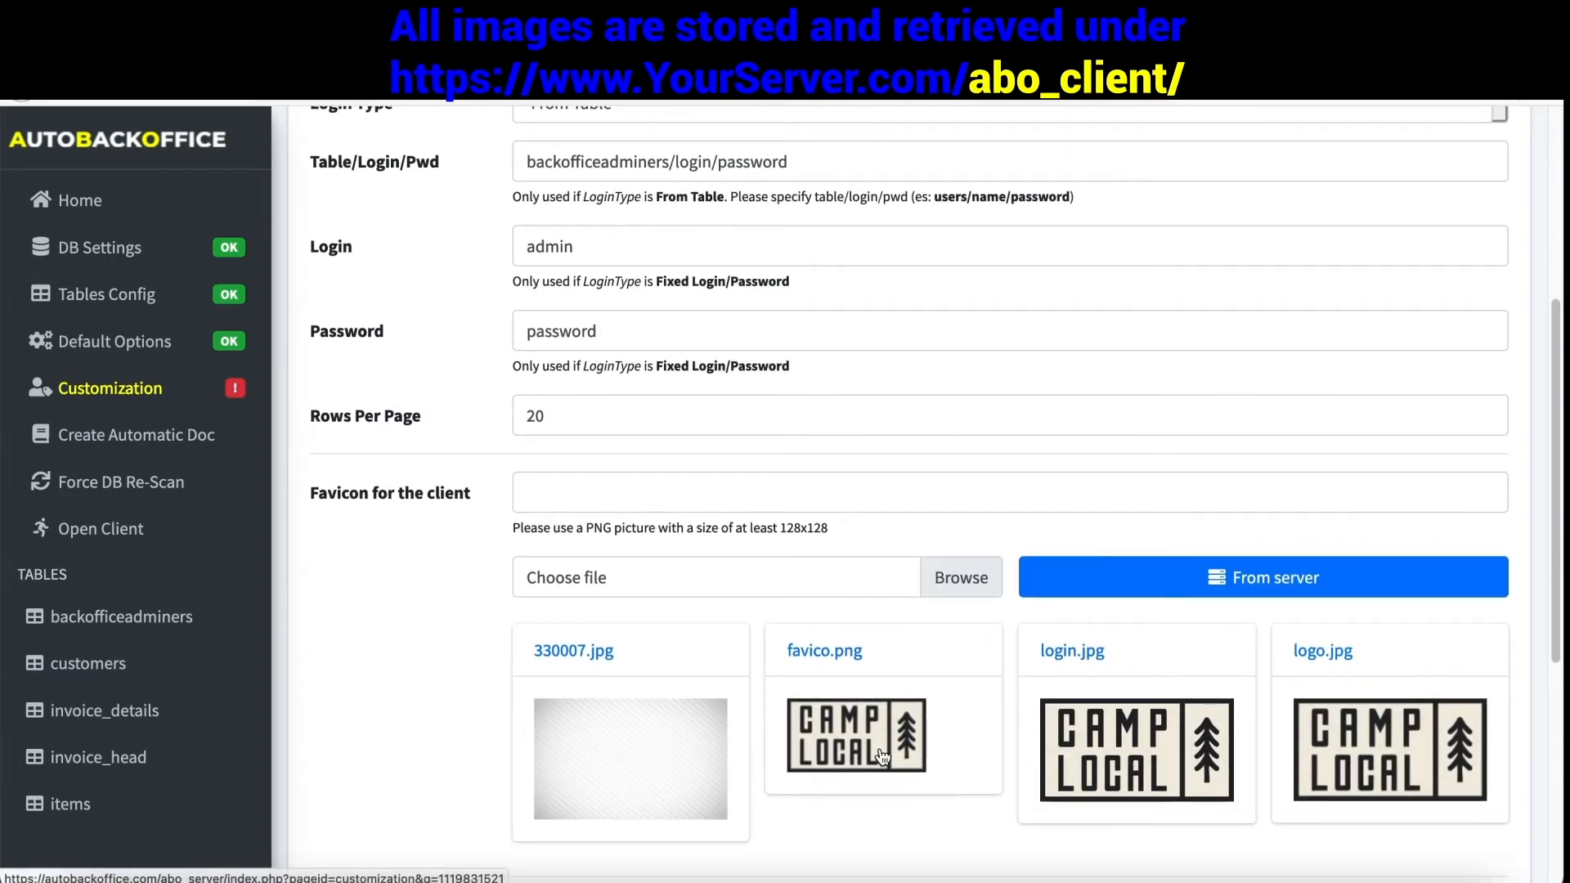
{"action": "left_click", "coordinate": [880, 748]}
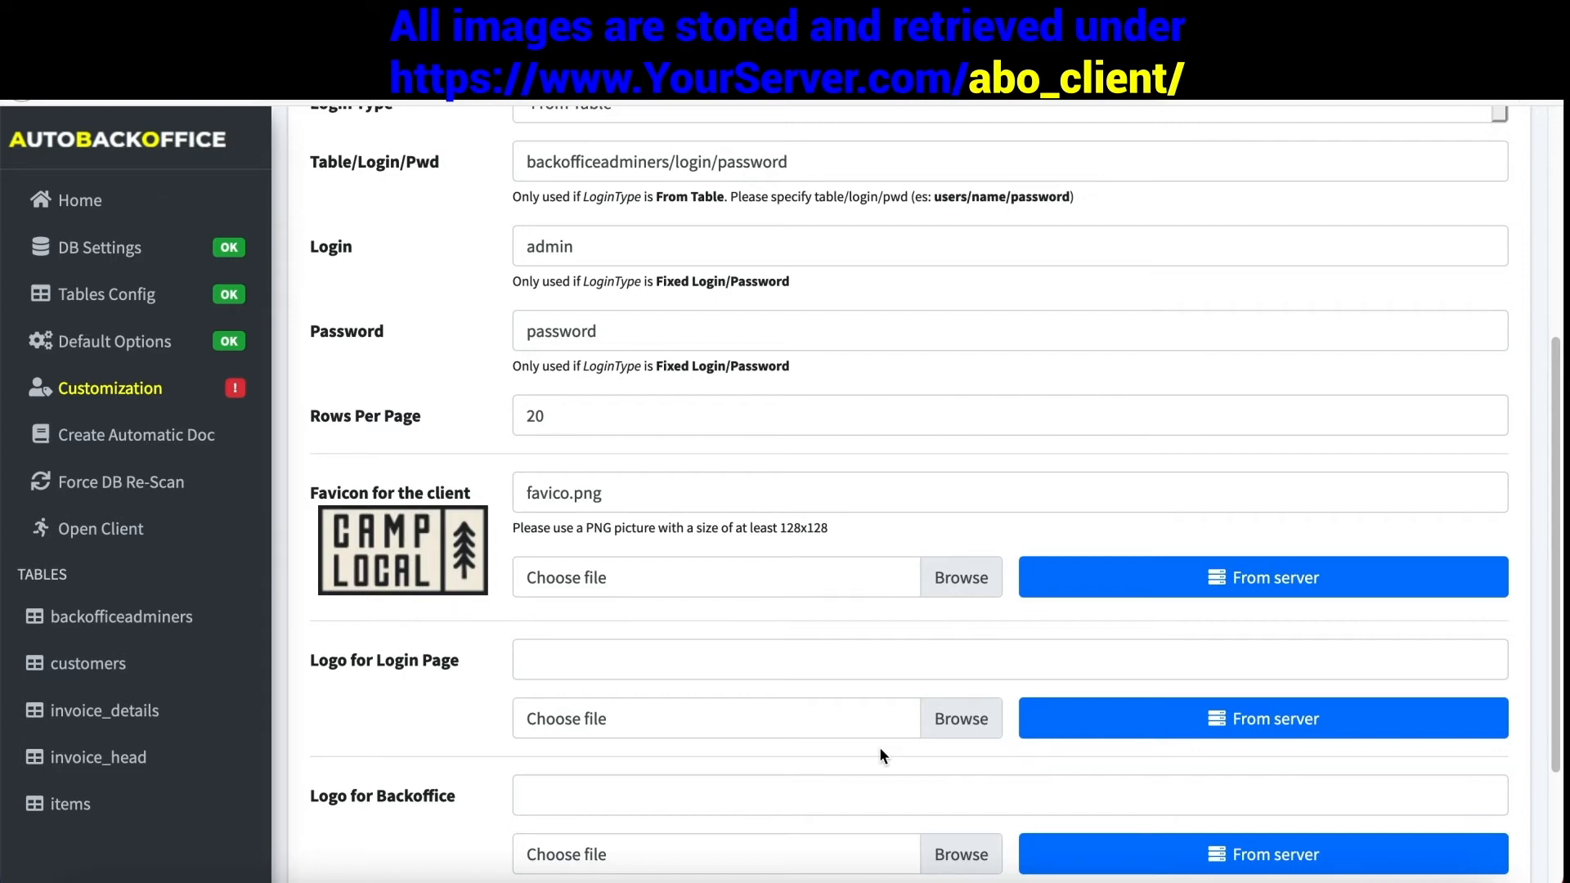
- Set the login page logo to login.jpg from the server, replacing logo.jpg
{"action": "scroll", "coordinate": [880, 747], "scroll_direction": "down", "scroll_amount": 1}
{"action": "left_click", "coordinate": [1216, 705]}
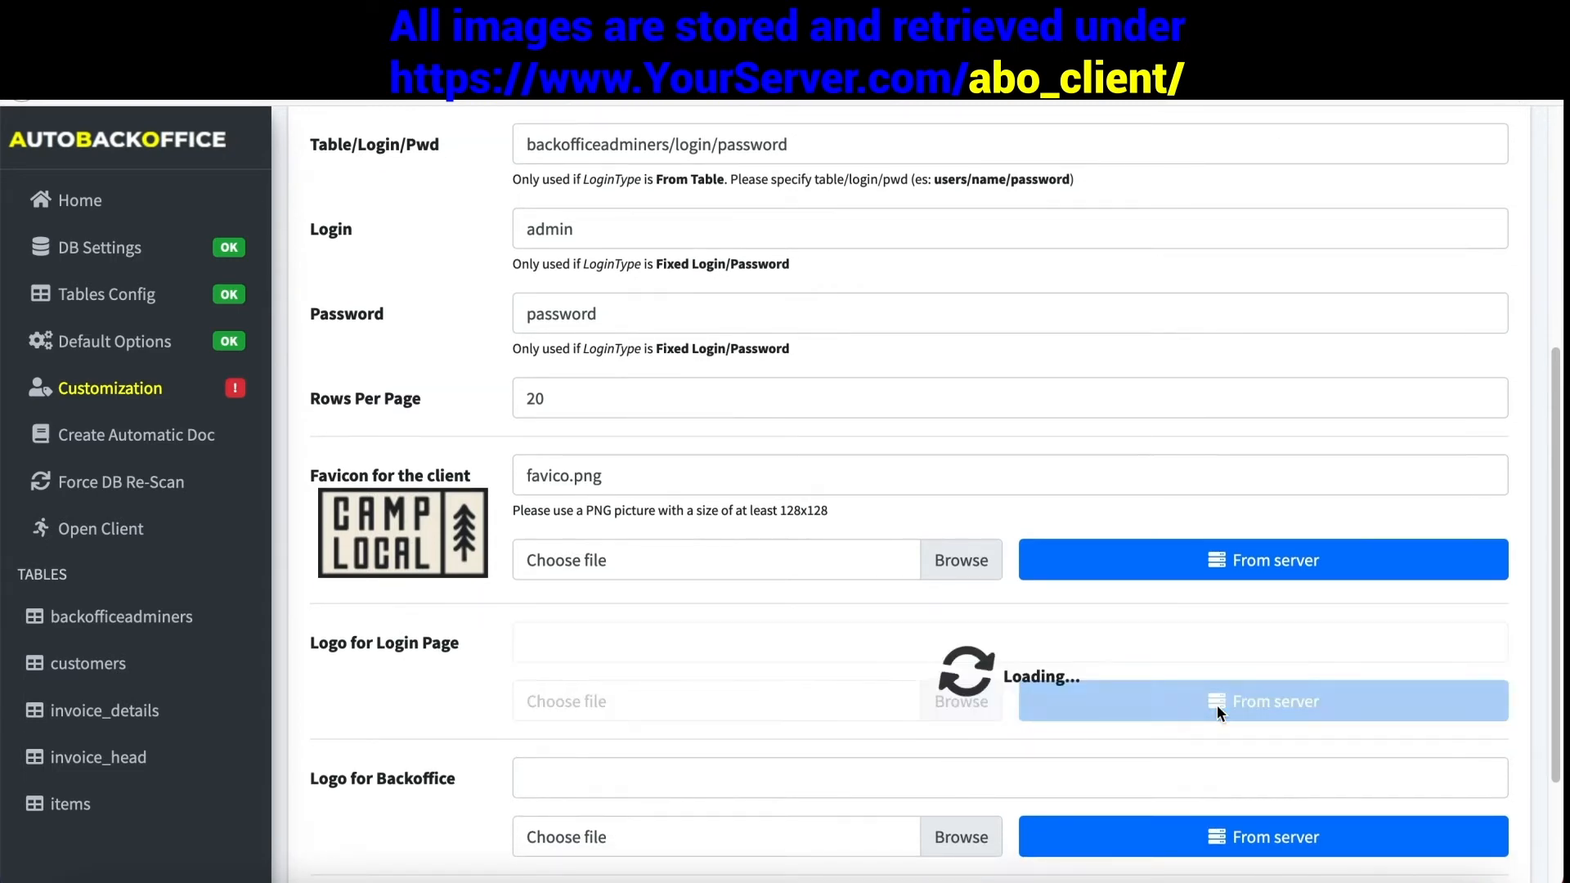
{"action": "scroll", "coordinate": [1057, 742], "scroll_direction": "down", "scroll_amount": 1}
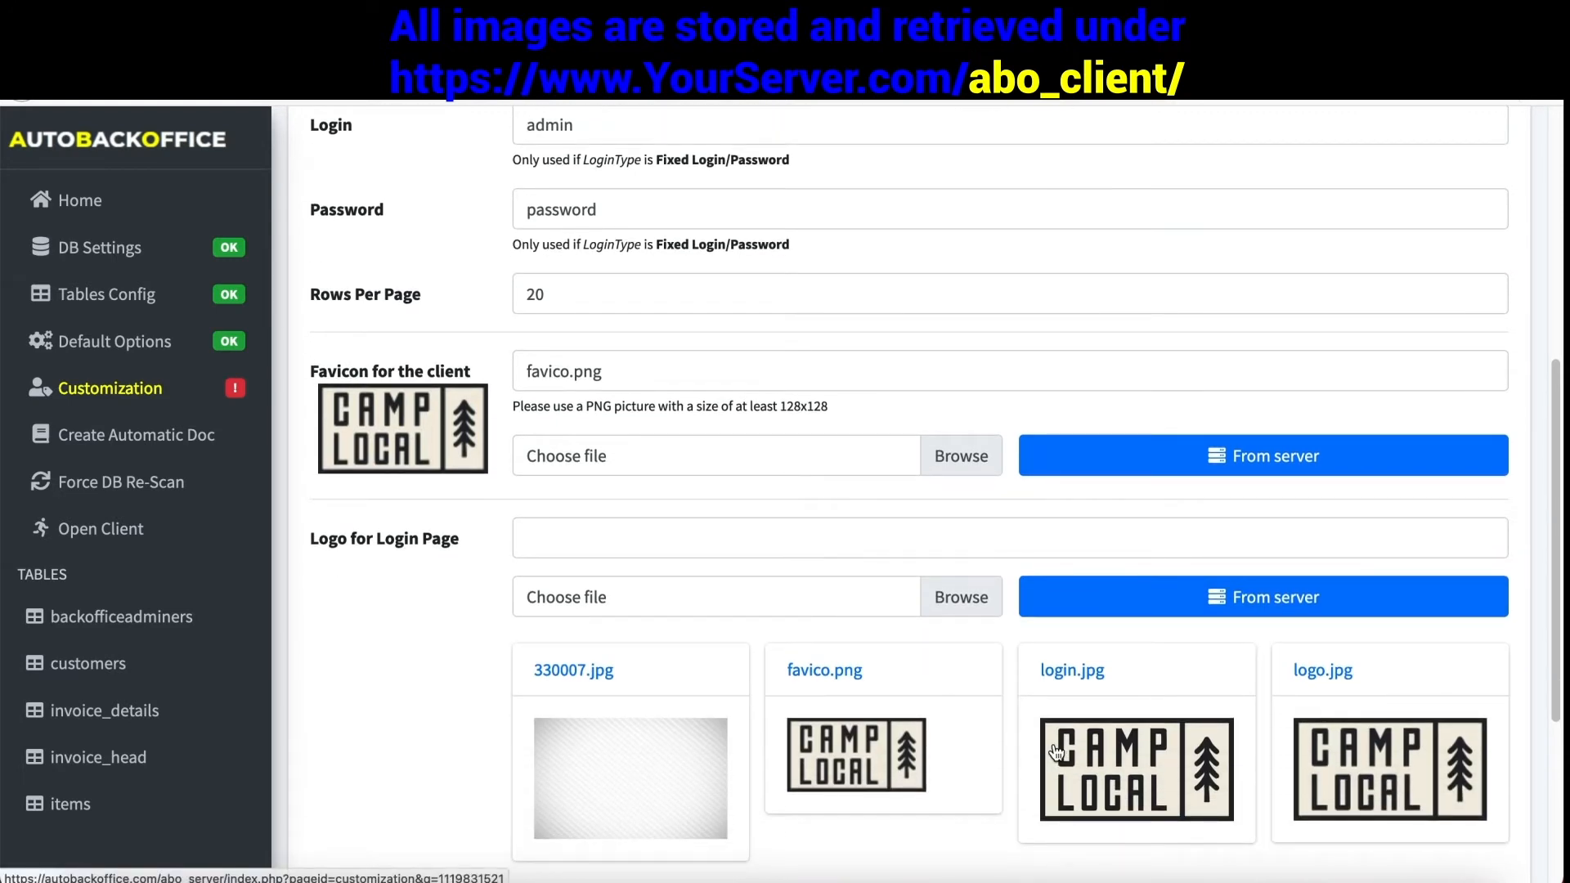
{"action": "left_click", "coordinate": [1403, 758]}
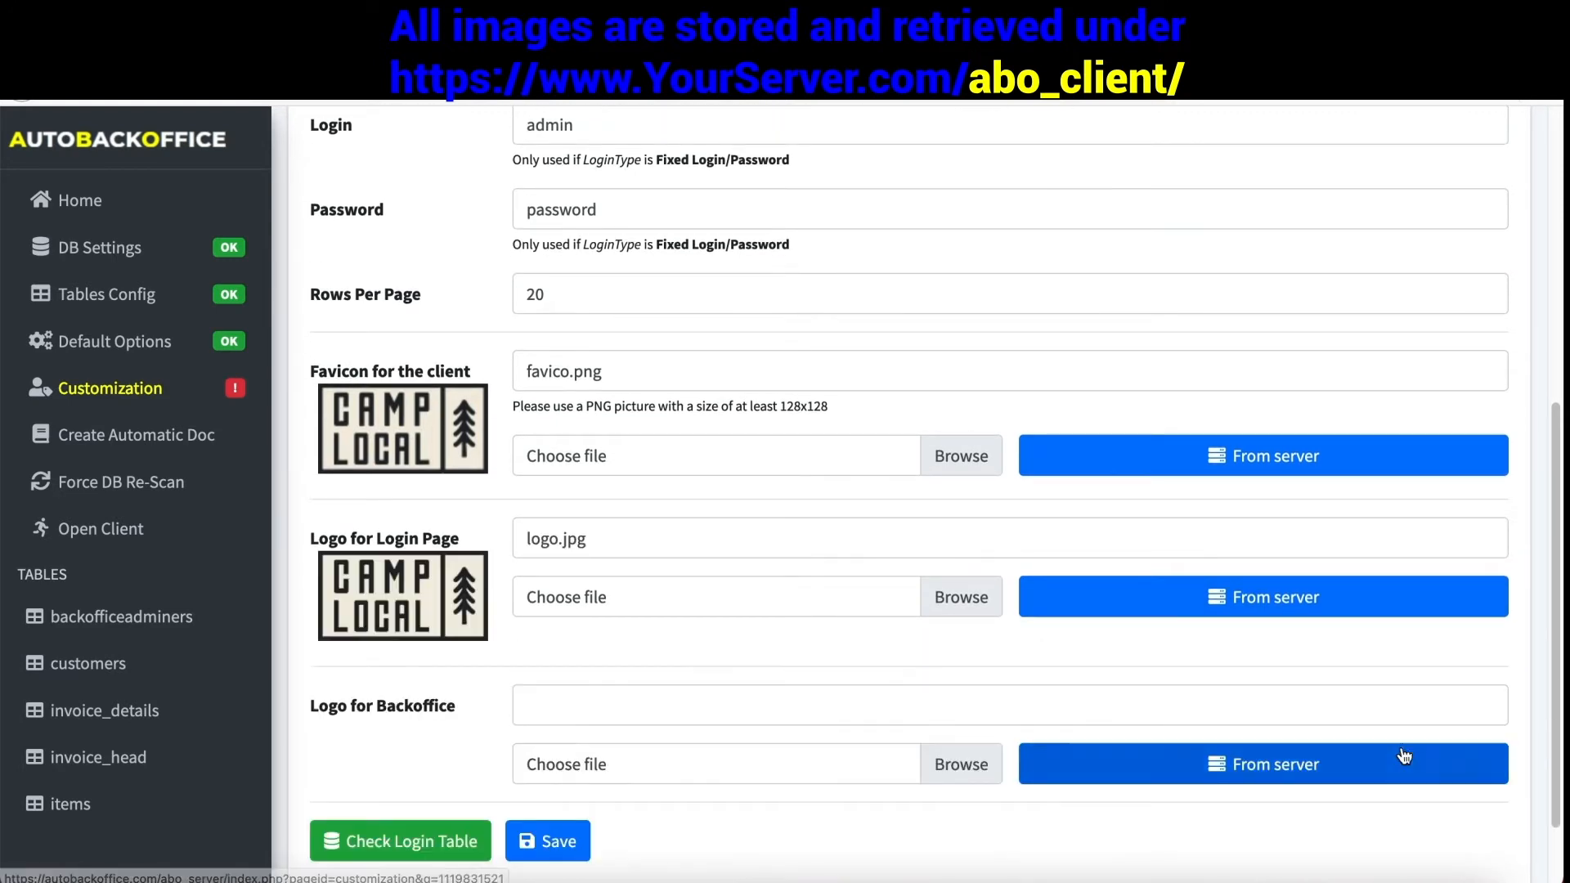
{"action": "left_click", "coordinate": [1214, 598]}
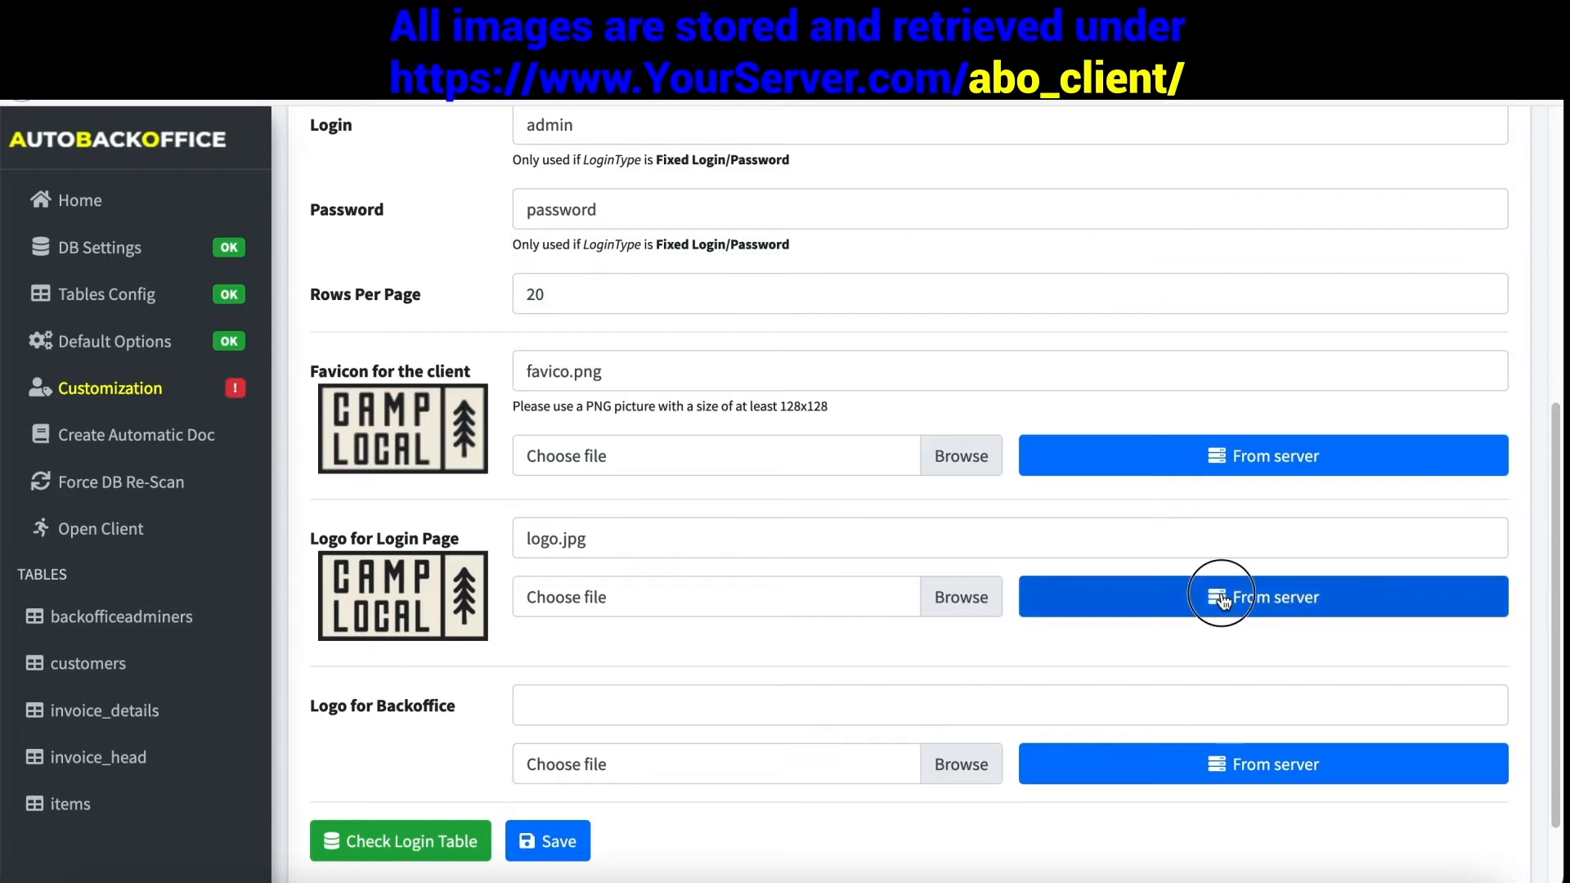
{"action": "left_click", "coordinate": [1141, 757]}
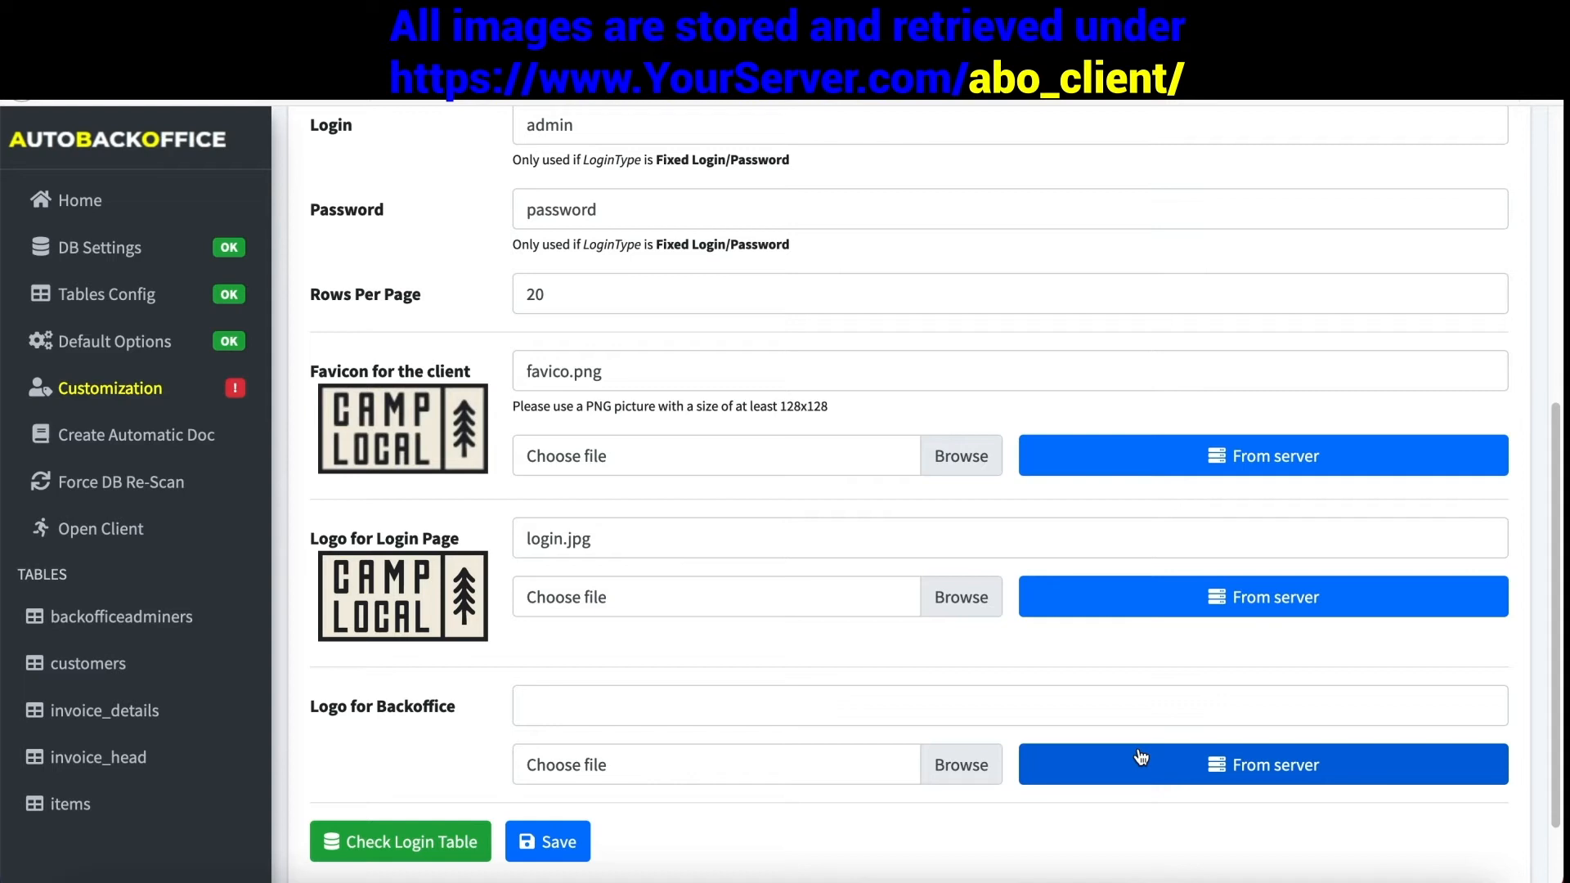
- Set the backoffice logo to logo.jpg and save the customization
{"action": "left_click", "coordinate": [1197, 762]}
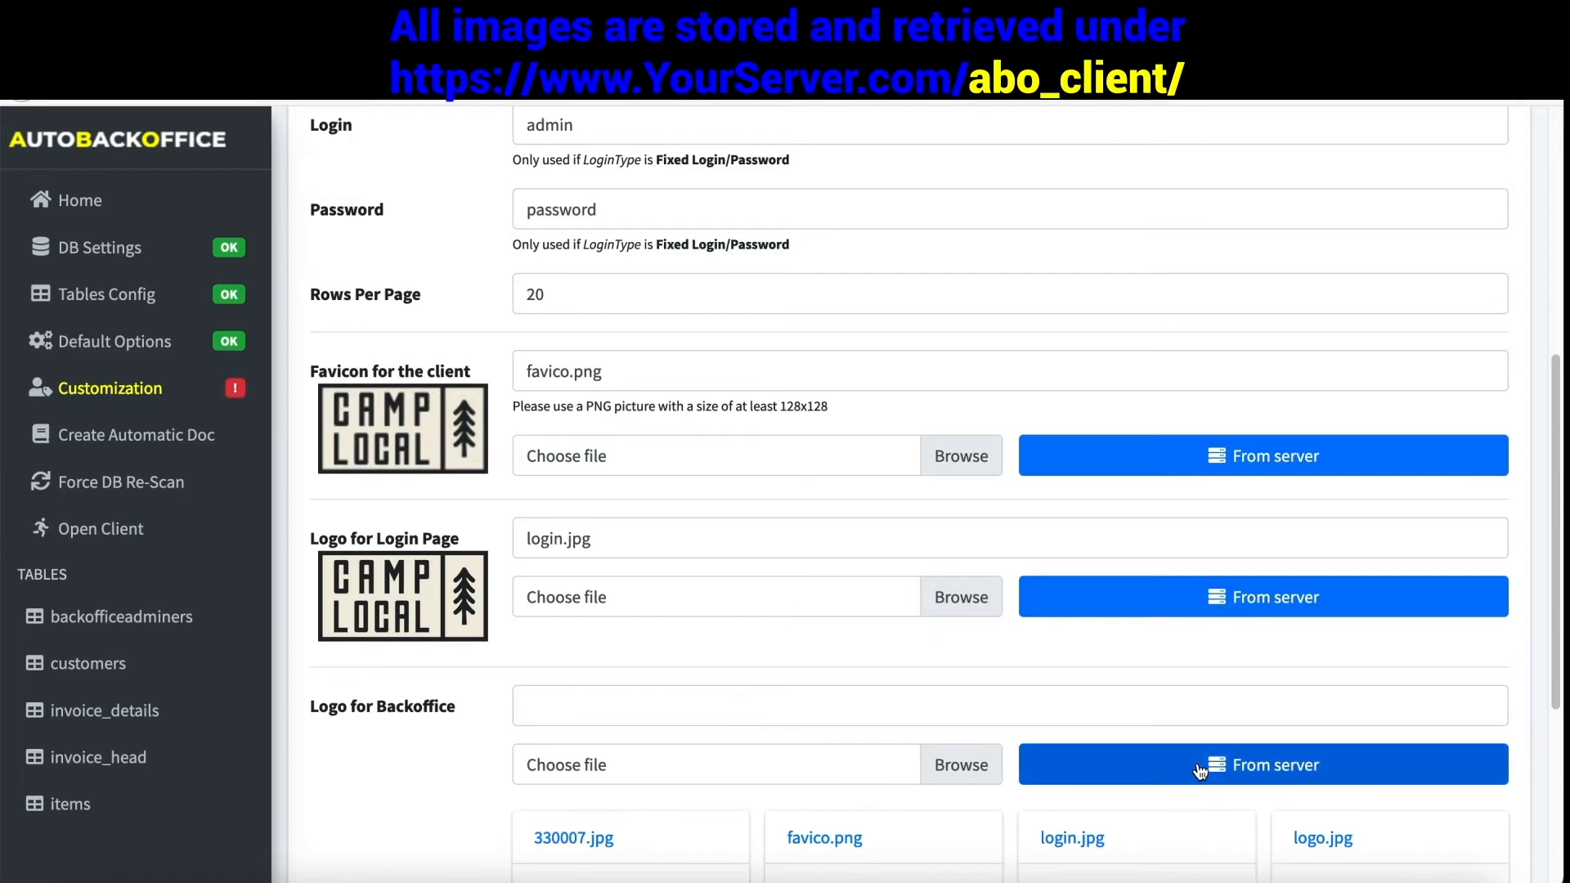
{"action": "scroll", "coordinate": [1114, 749], "scroll_direction": "down", "scroll_amount": 4}
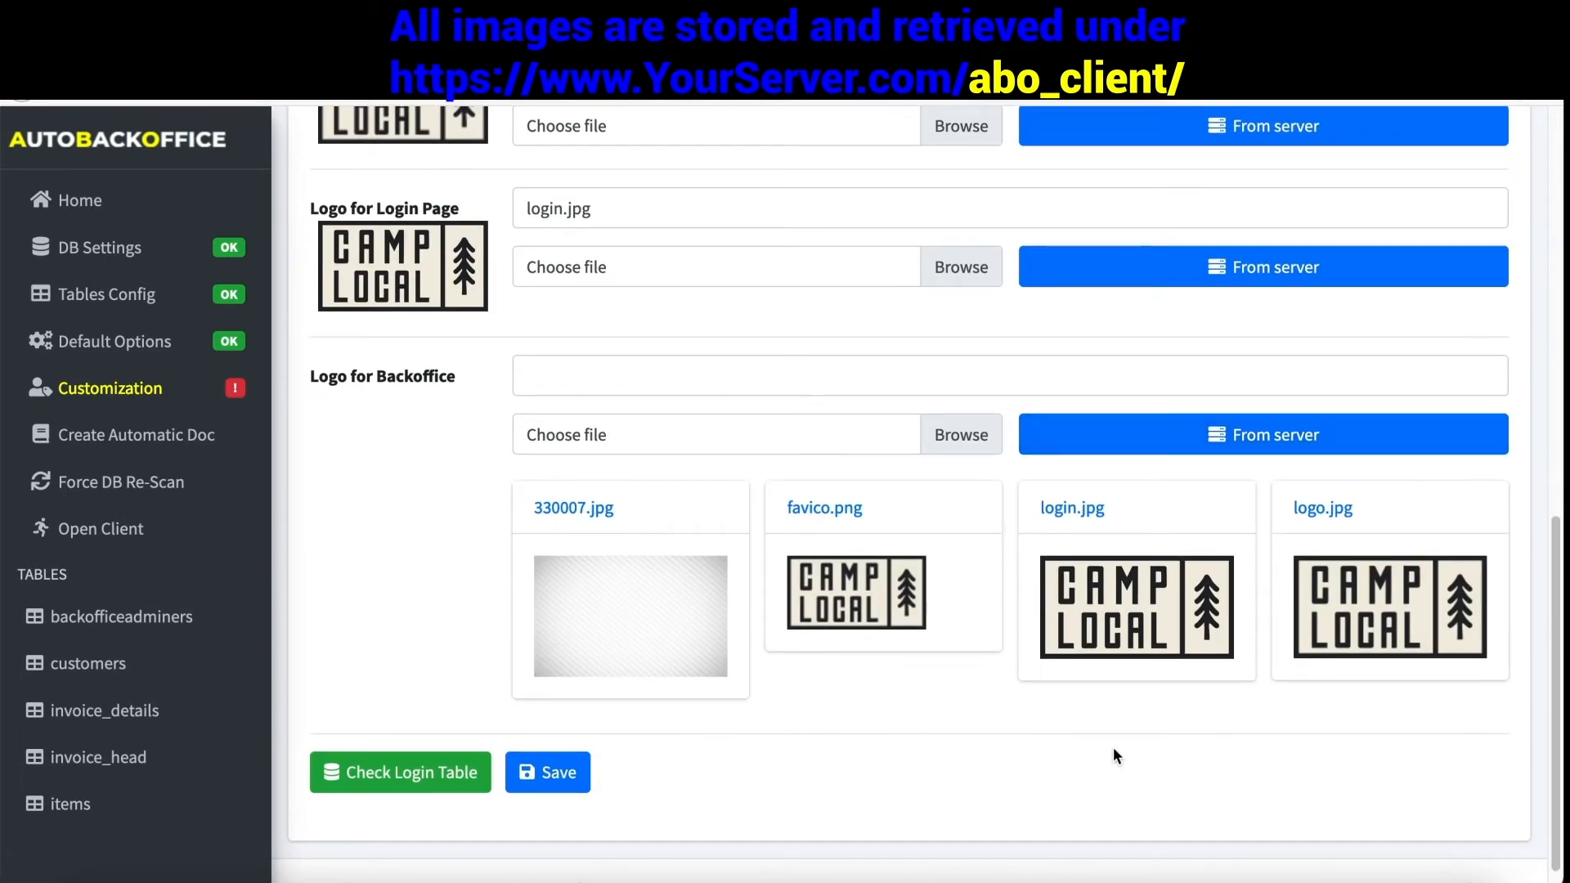
{"action": "left_click", "coordinate": [1337, 623]}
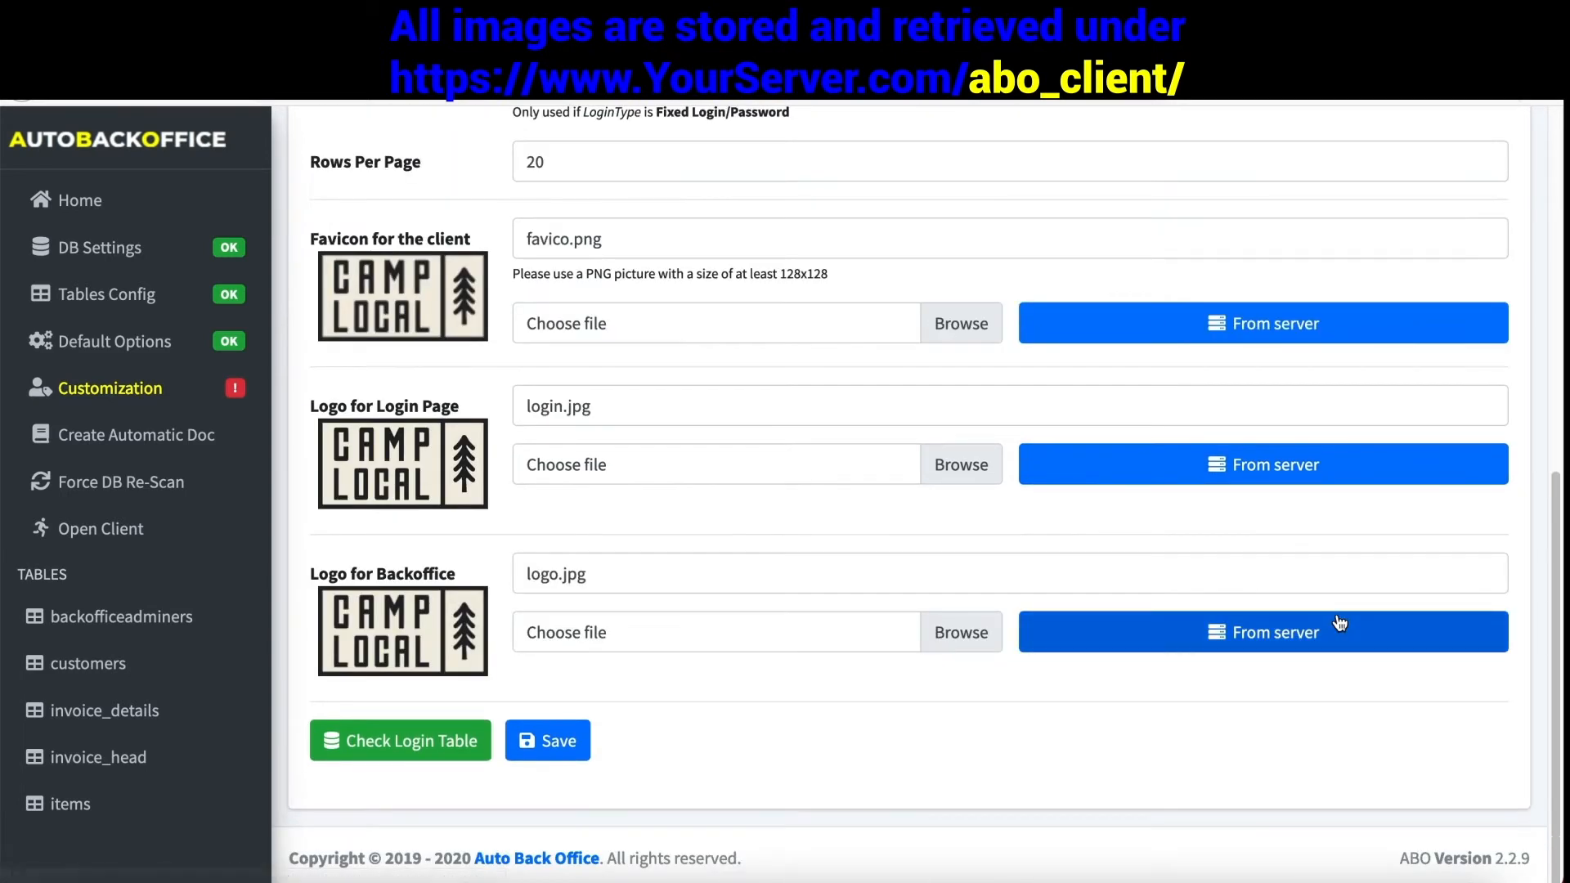
{"action": "left_click", "coordinate": [575, 740]}
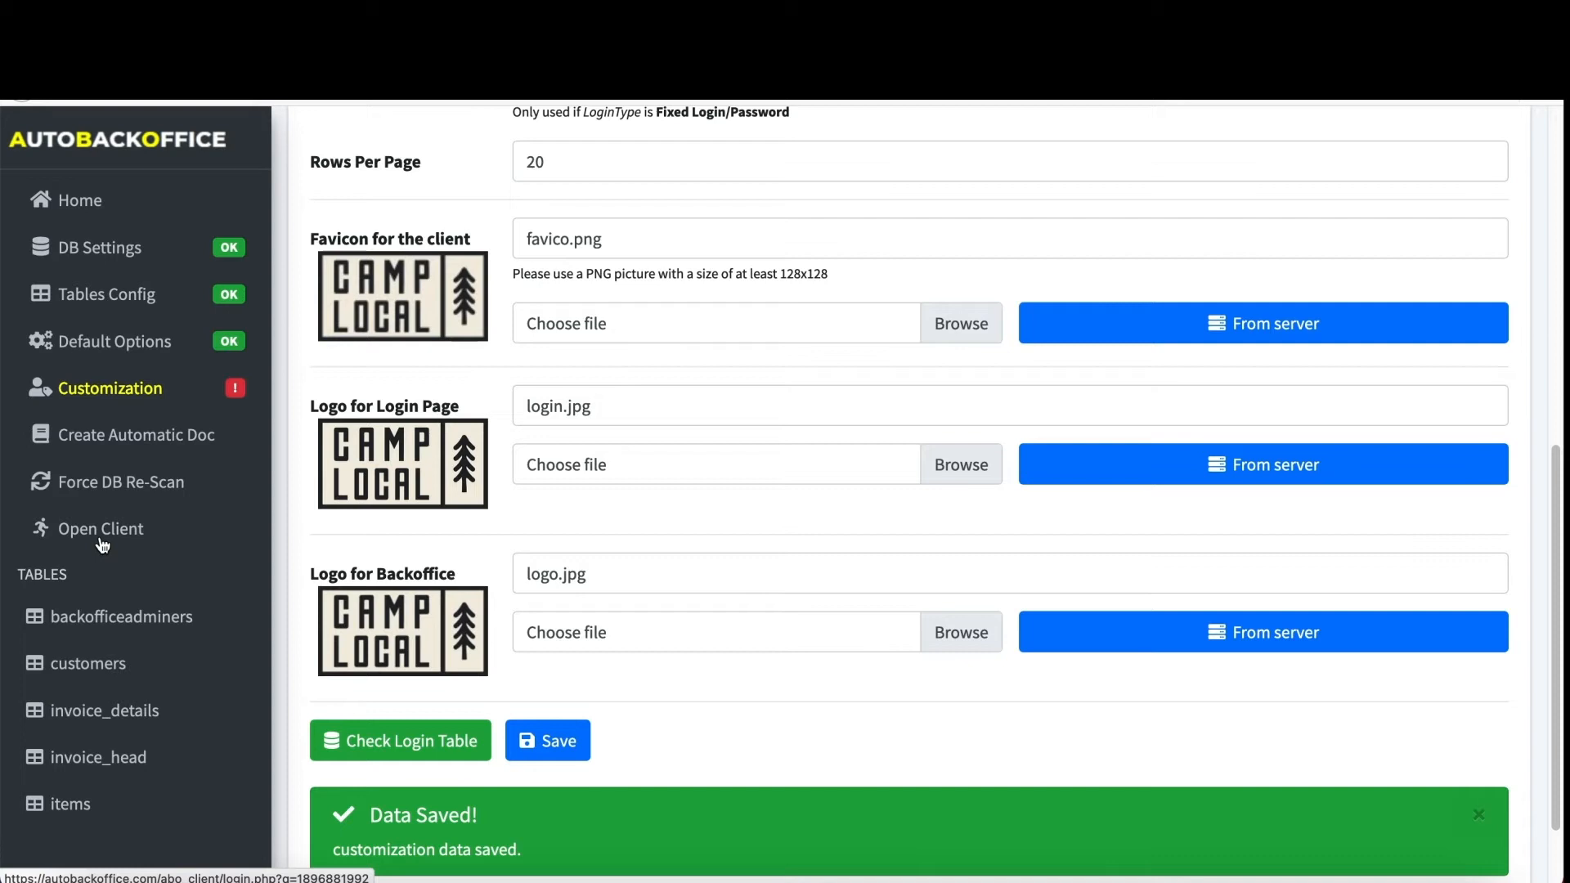
{"action": "left_click", "coordinate": [102, 543]}
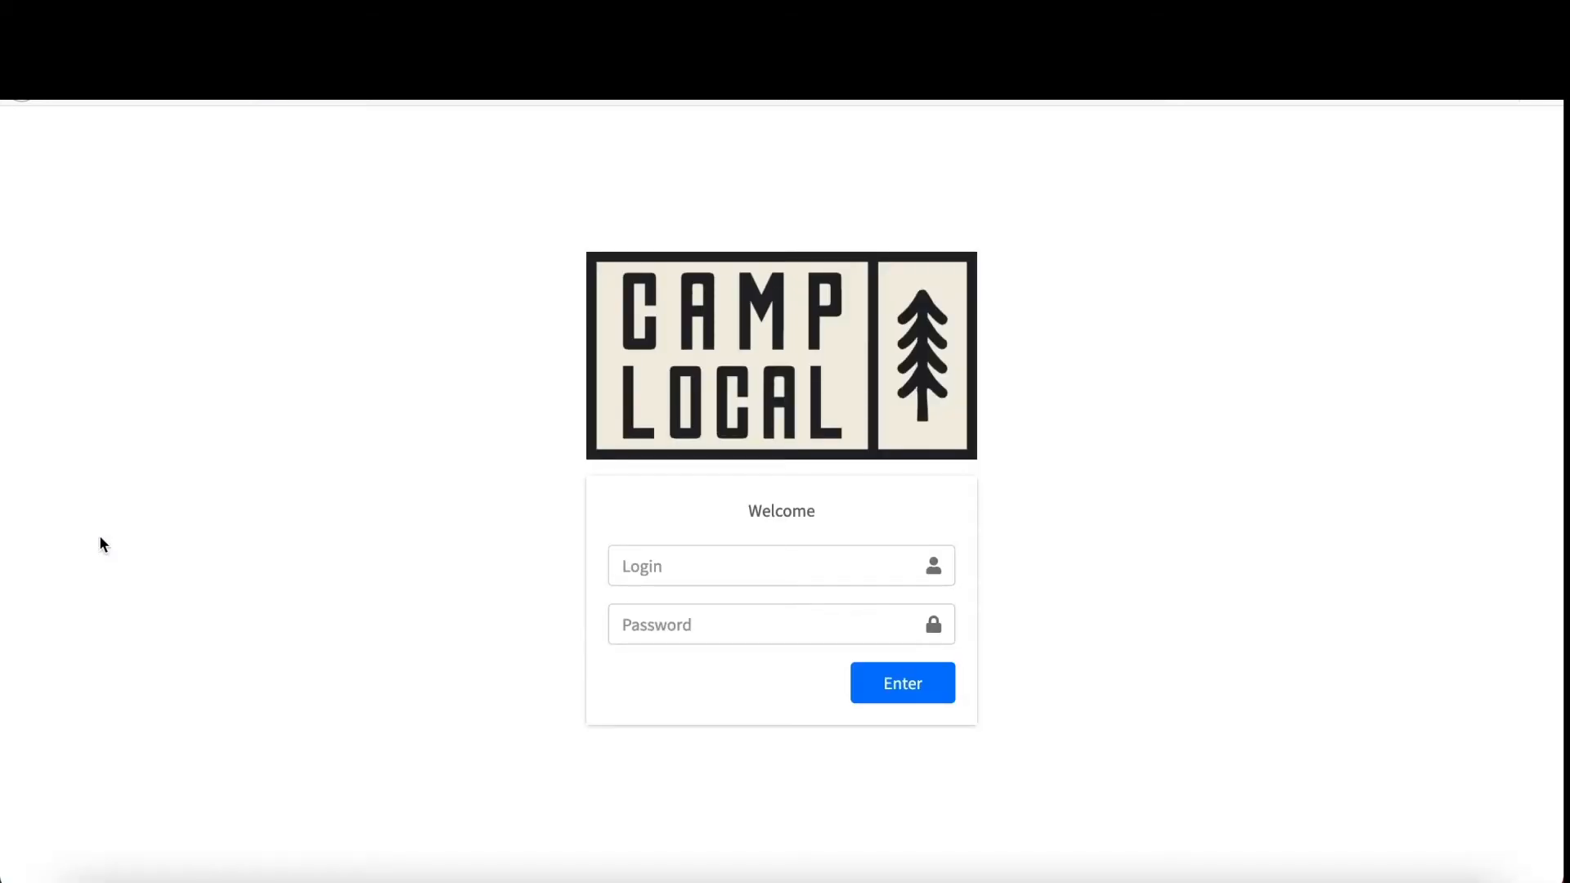
{"action": "left_click", "coordinate": [700, 573]}
{"action": "type", "text": "jane"}
{"action": "key", "text": "Tab"}
{"action": "type", "text": "•••••••••"}
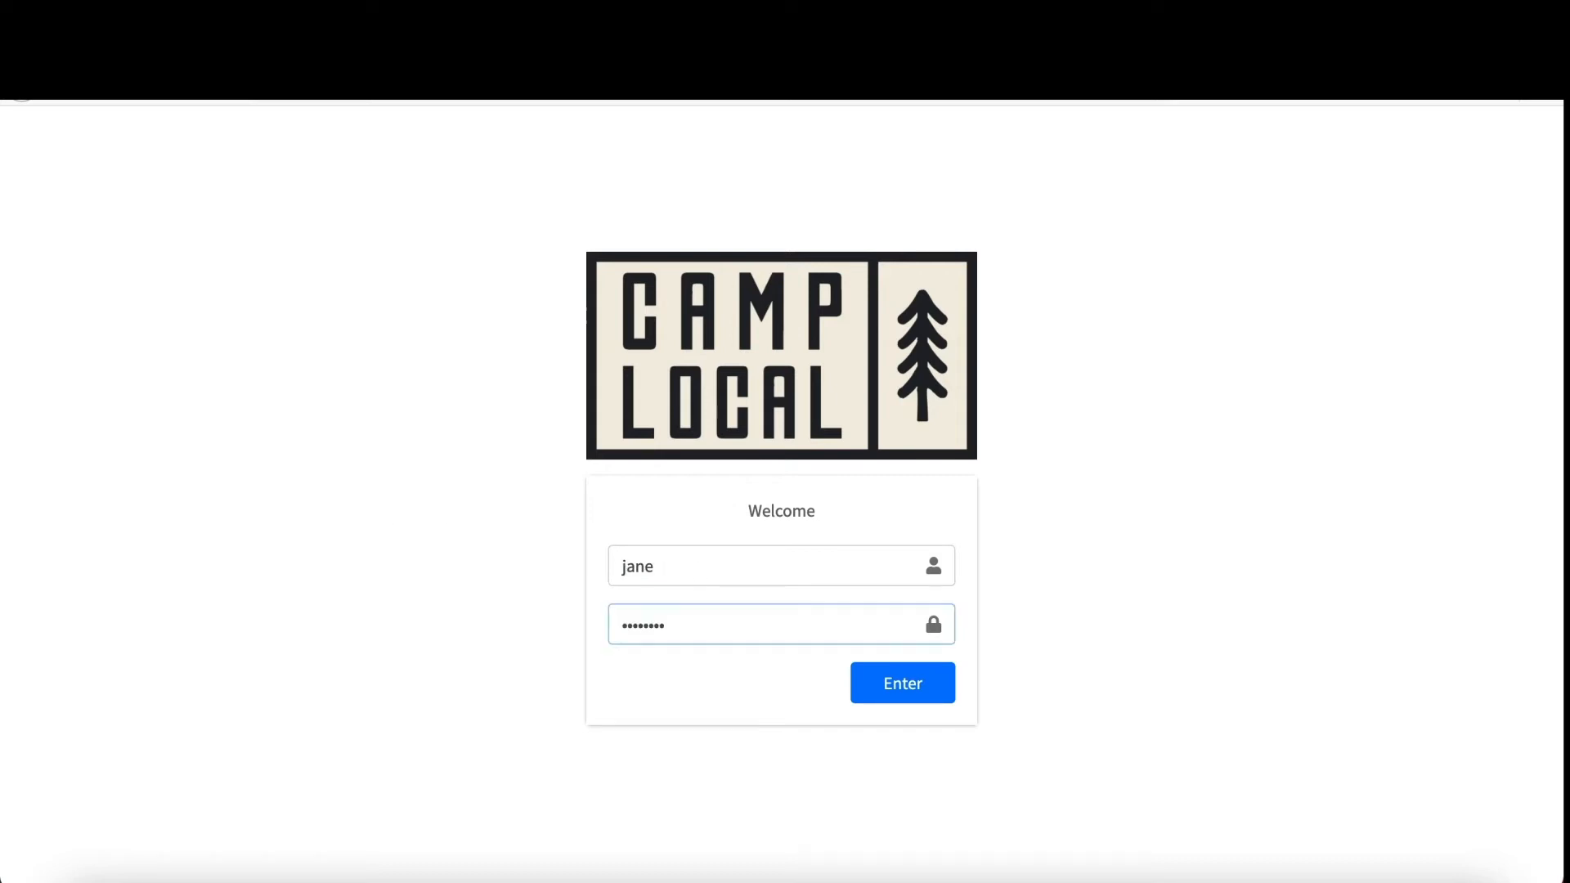
{"action": "key", "text": "Return"}
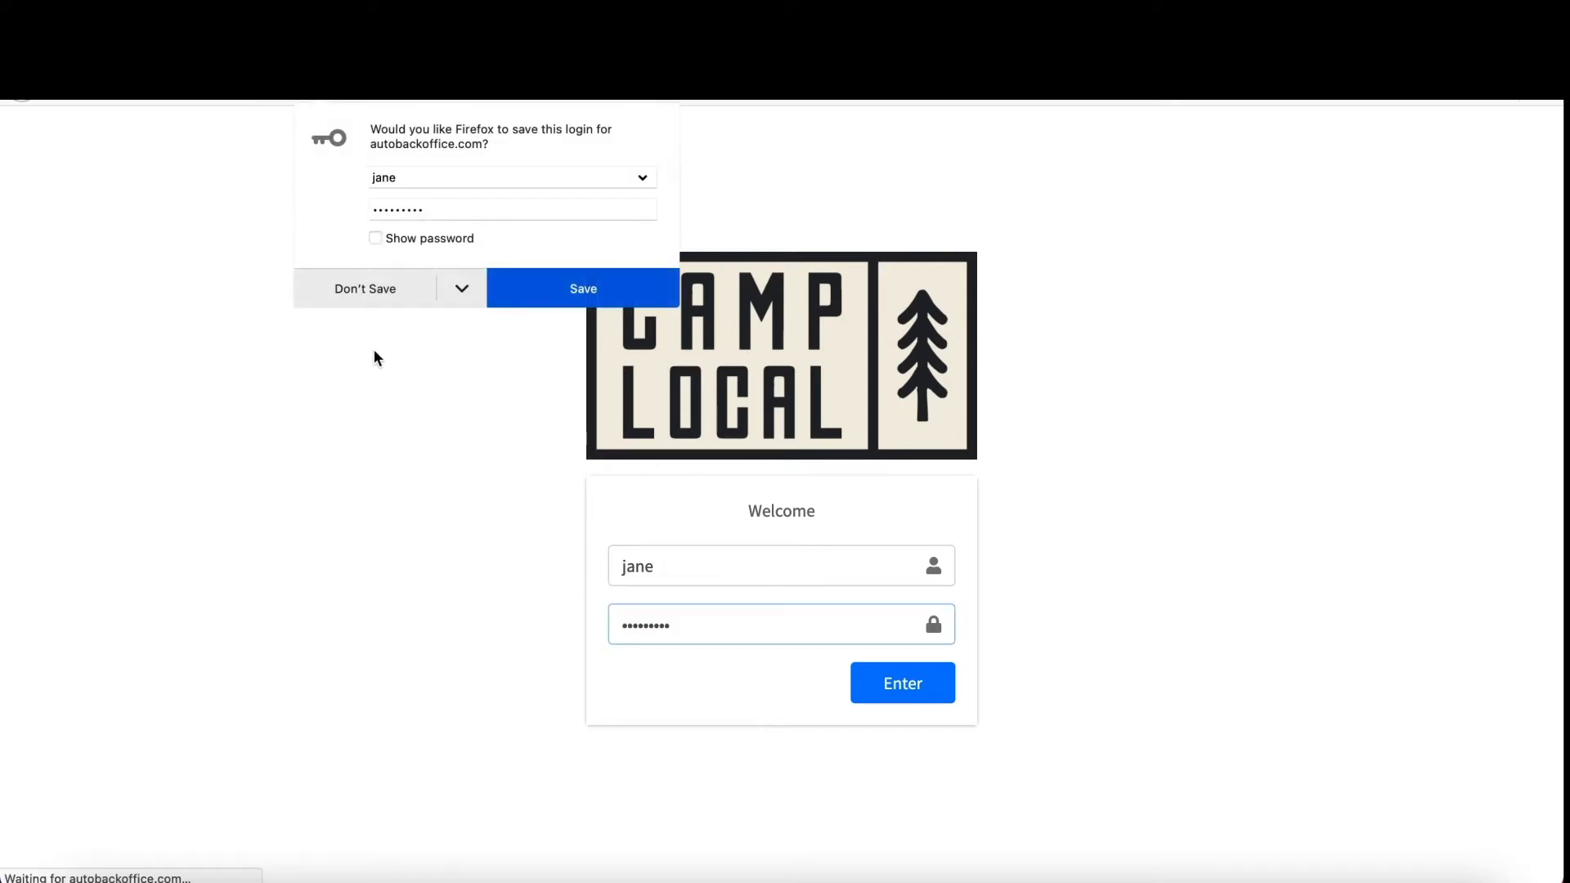
{"action": "left_click", "coordinate": [376, 289]}
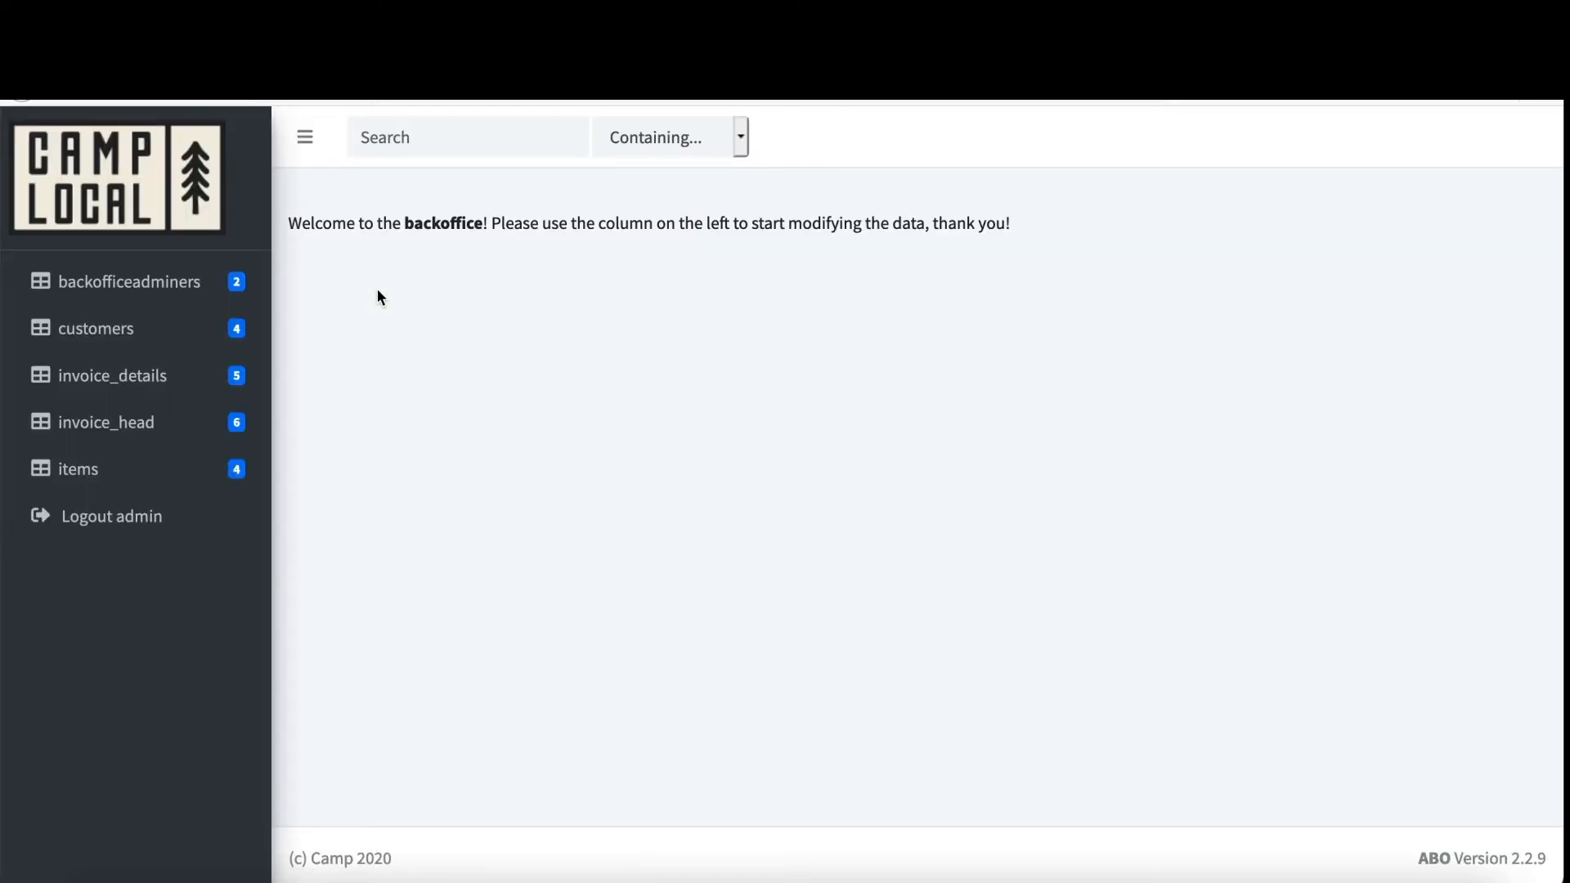
{"action": "left_click", "coordinate": [151, 286]}
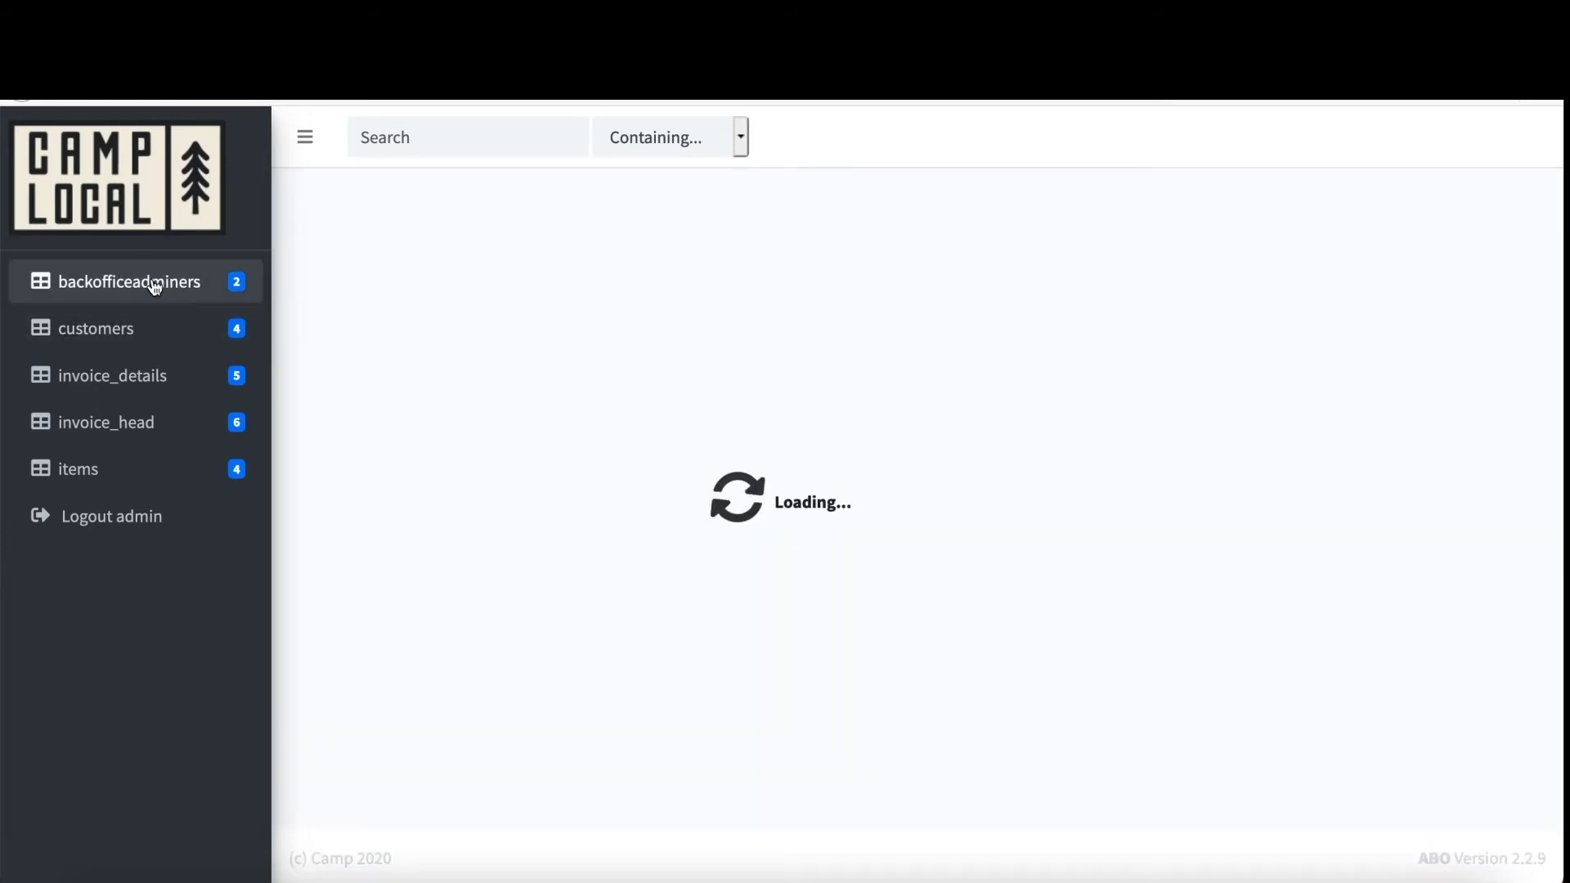
{"action": "left_click", "coordinate": [129, 328]}
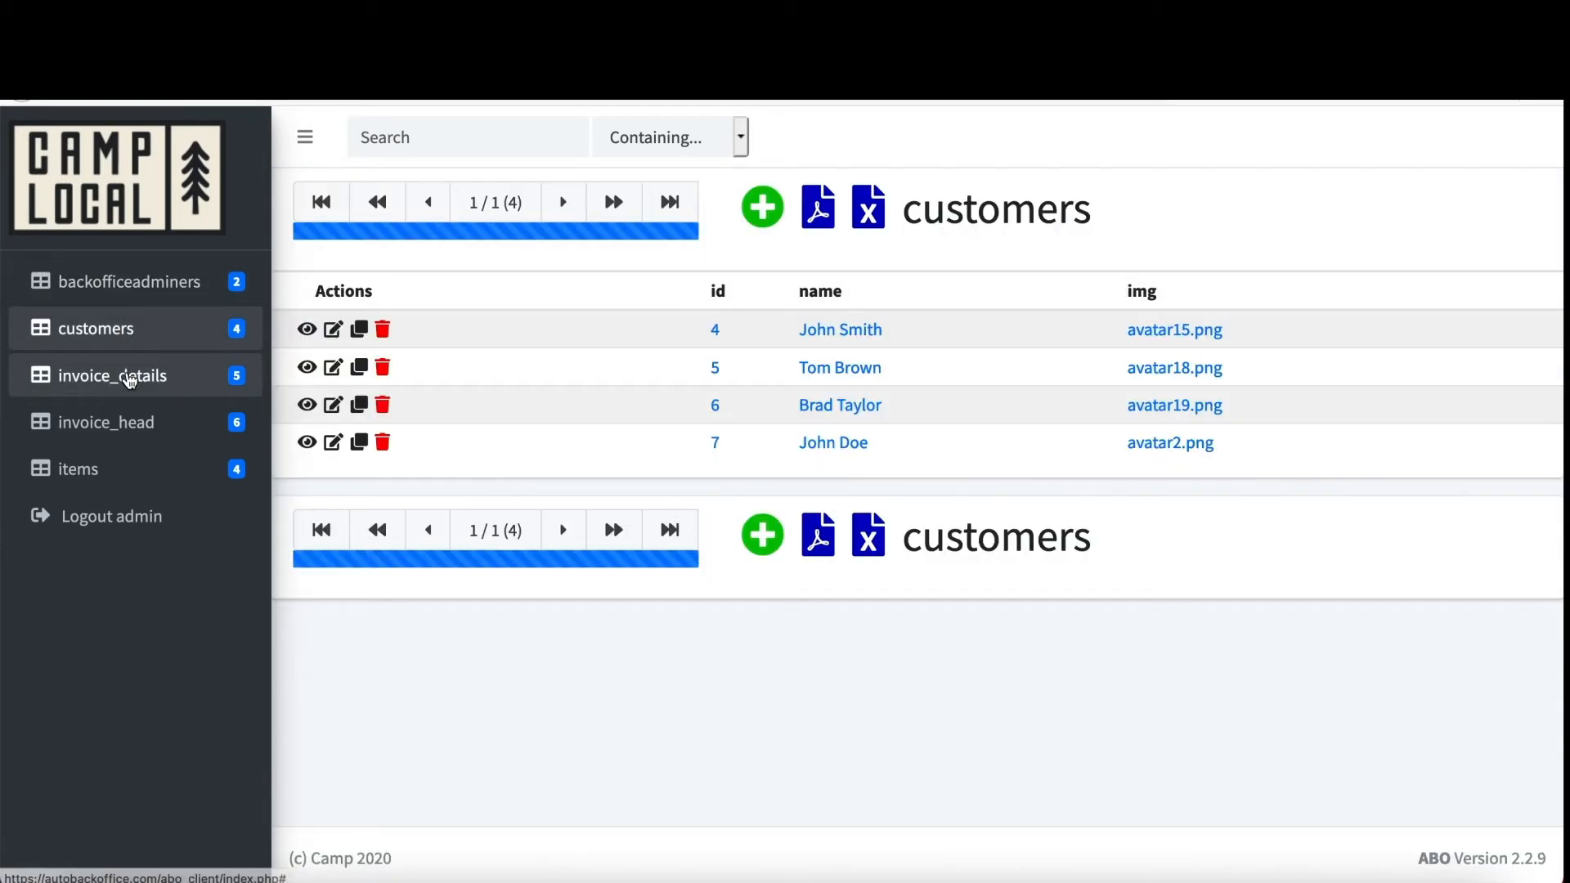
{"action": "left_click", "coordinate": [131, 377]}
{"action": "left_click", "coordinate": [127, 428]}
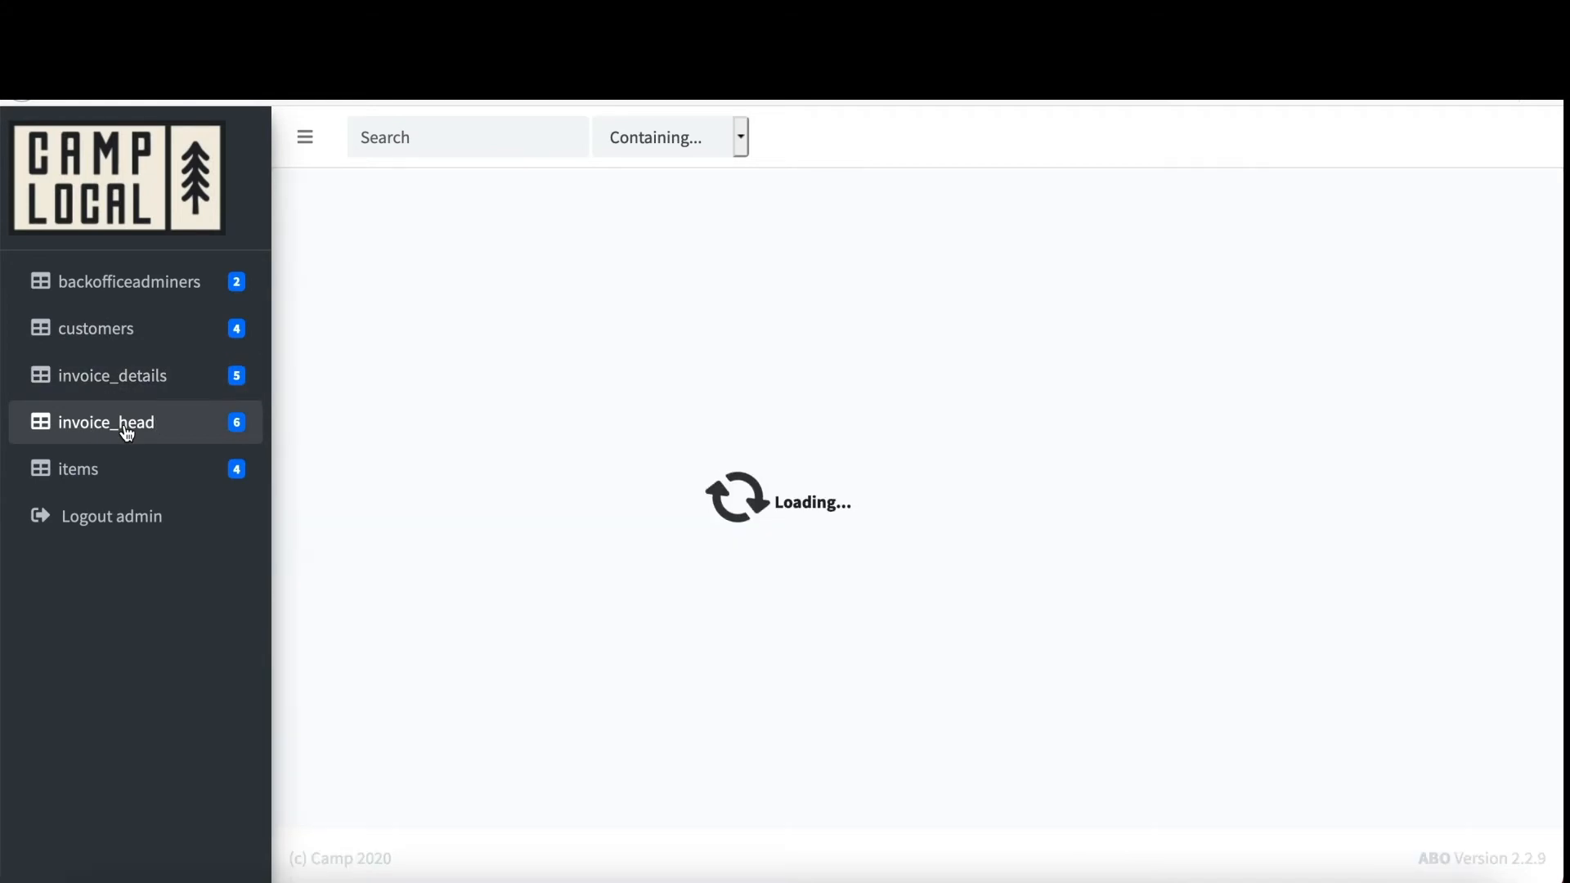
{"action": "left_click", "coordinate": [114, 467]}
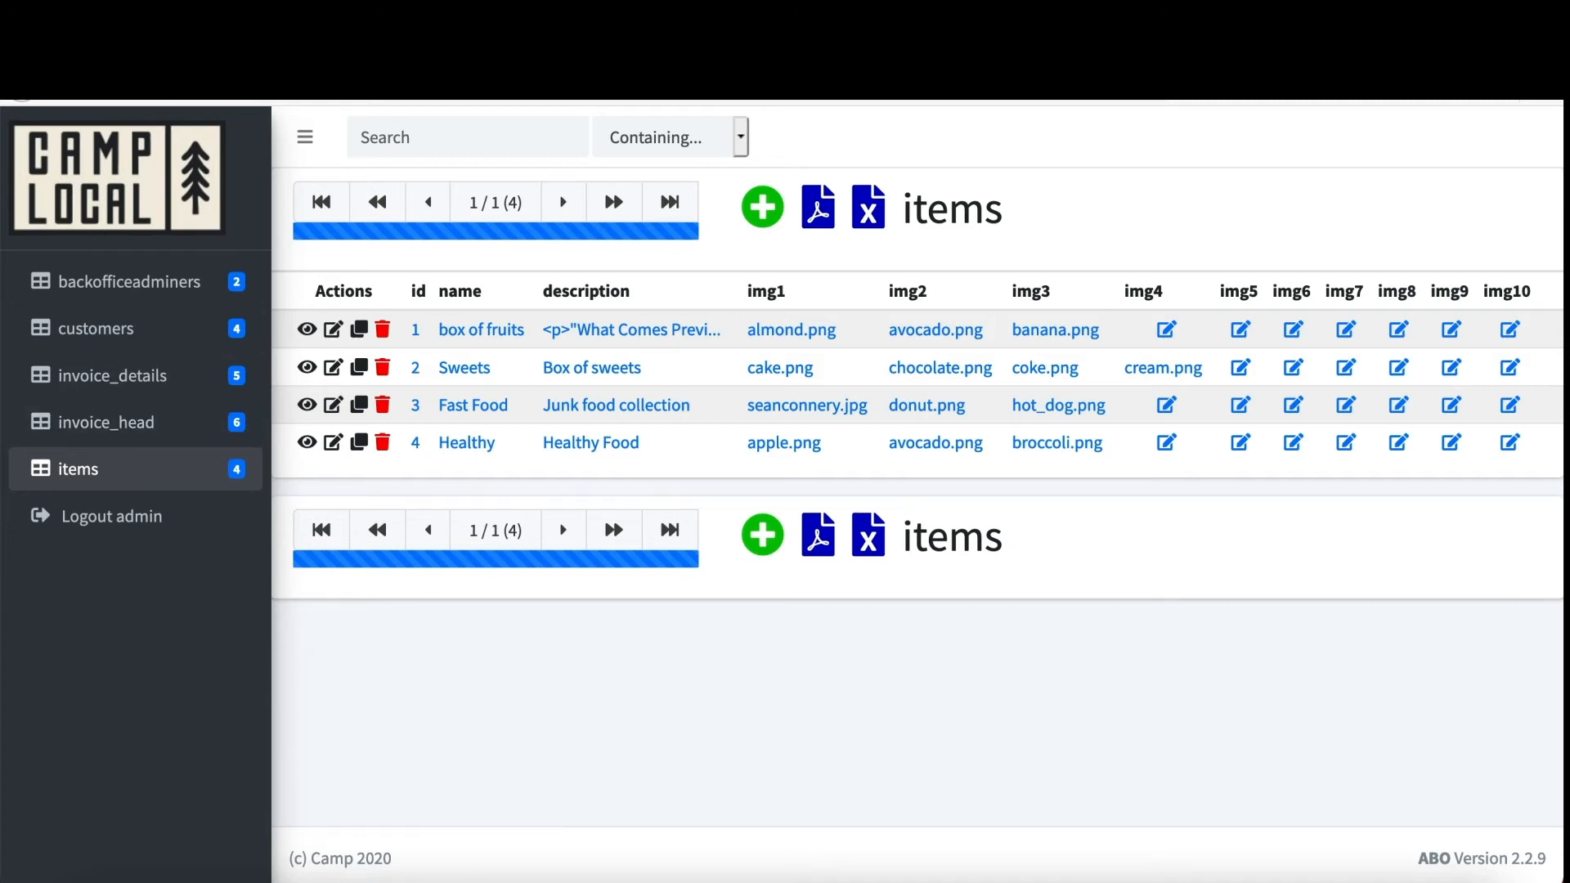
{"action": "left_click", "coordinate": [188, 39]}
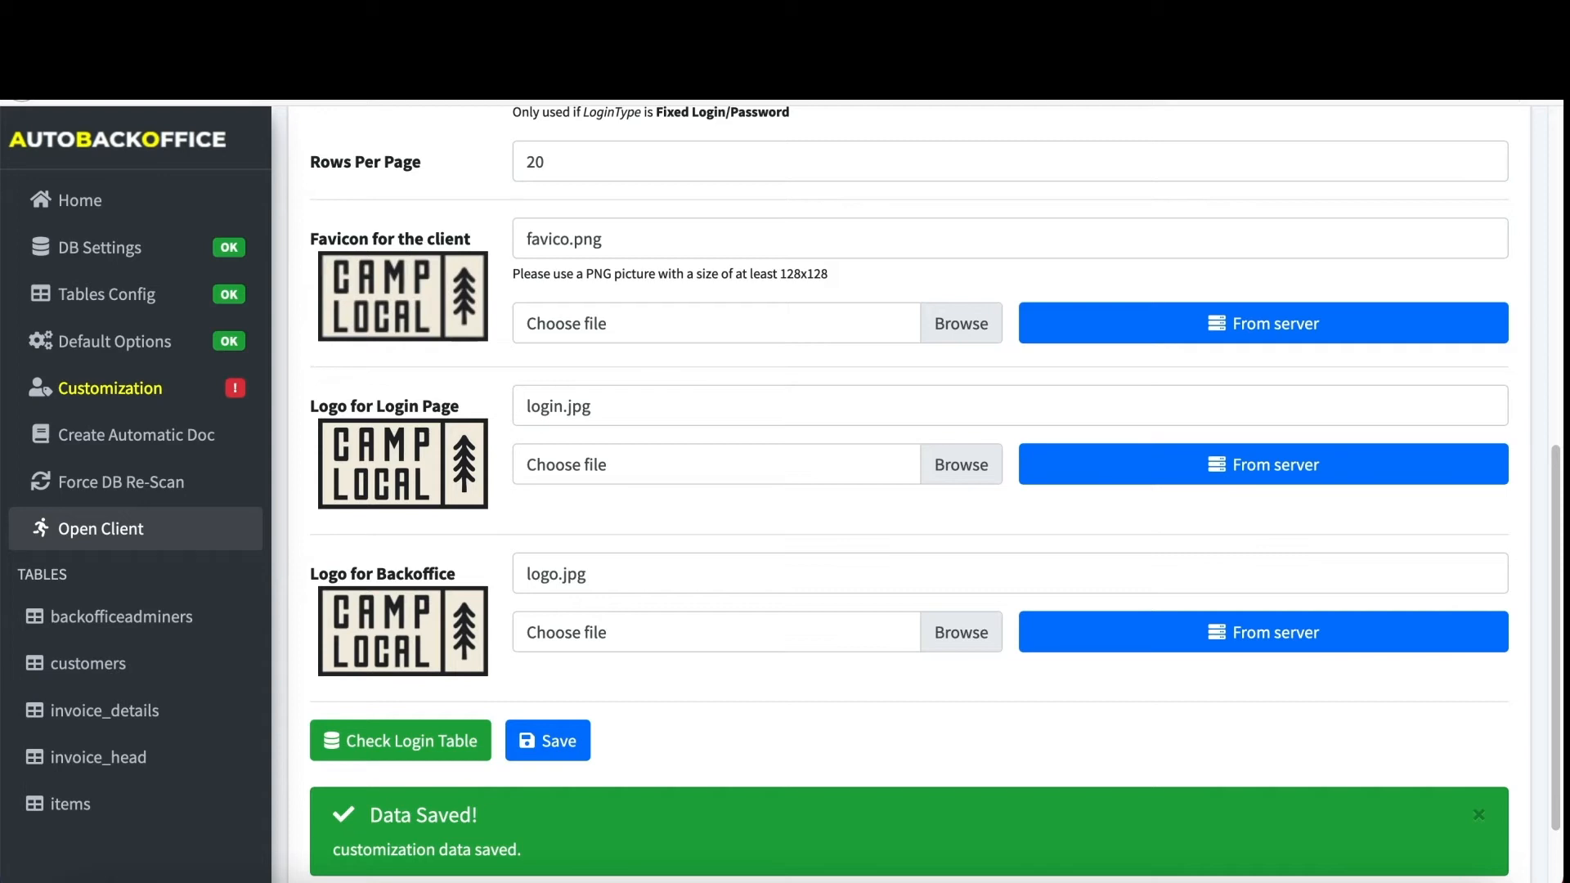
{"action": "left_click", "coordinate": [150, 300]}
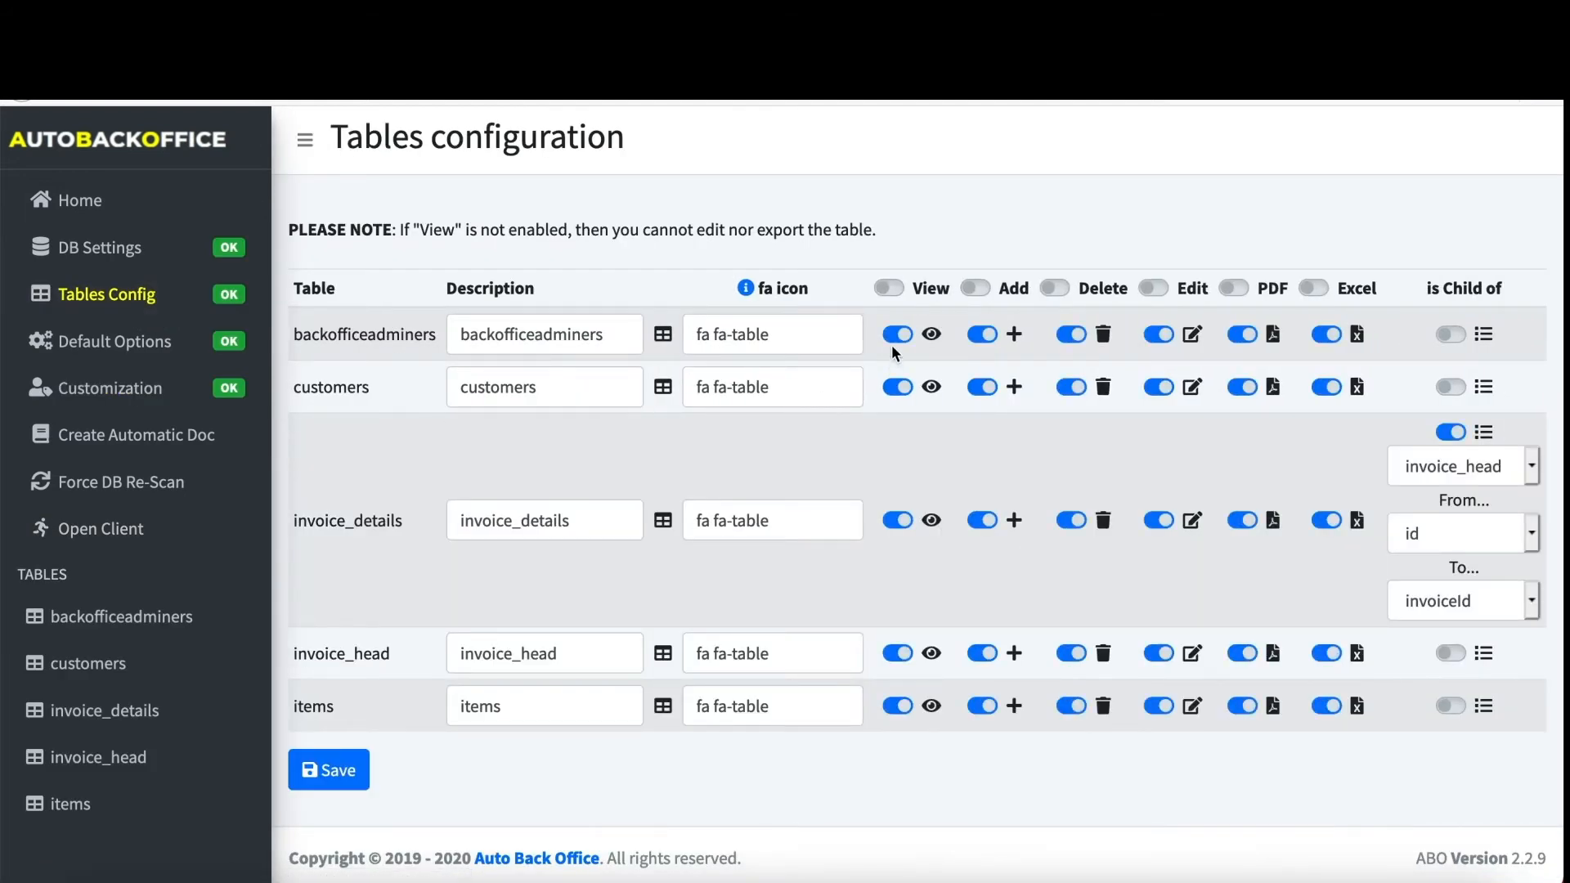
- Switch off view, delete, edit, PDF and Excel for backofficeadminers and save the tables configuration
{"action": "left_click", "coordinate": [901, 335]}
{"action": "left_click", "coordinate": [1071, 335]}
{"action": "left_click", "coordinate": [1162, 337]}
{"action": "left_click", "coordinate": [1243, 335]}
{"action": "left_click", "coordinate": [1323, 335]}
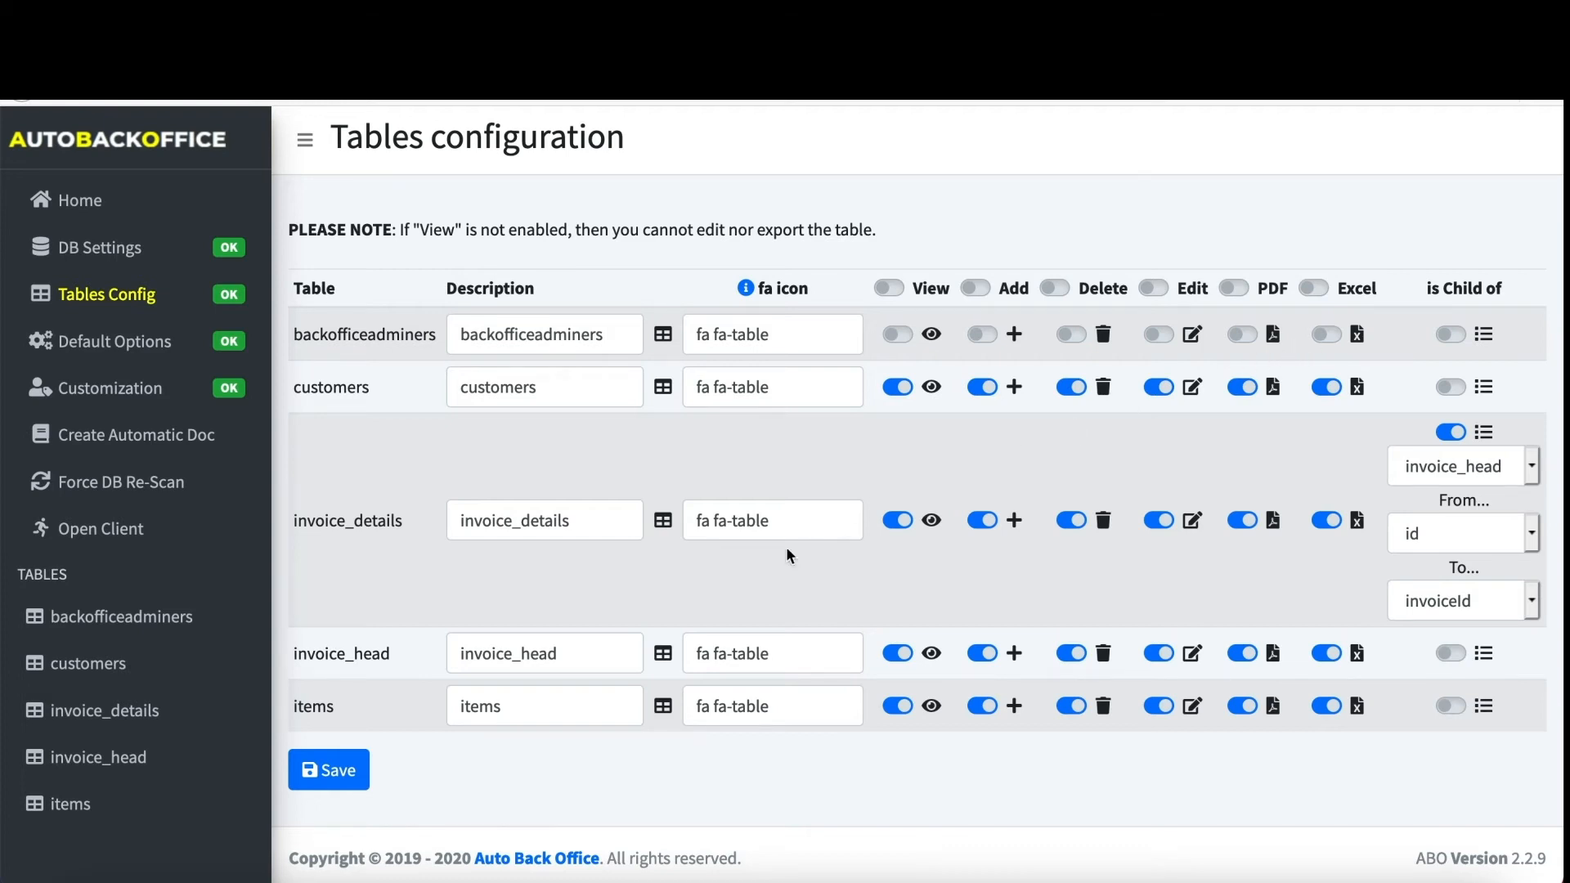
{"action": "left_click", "coordinate": [336, 770]}
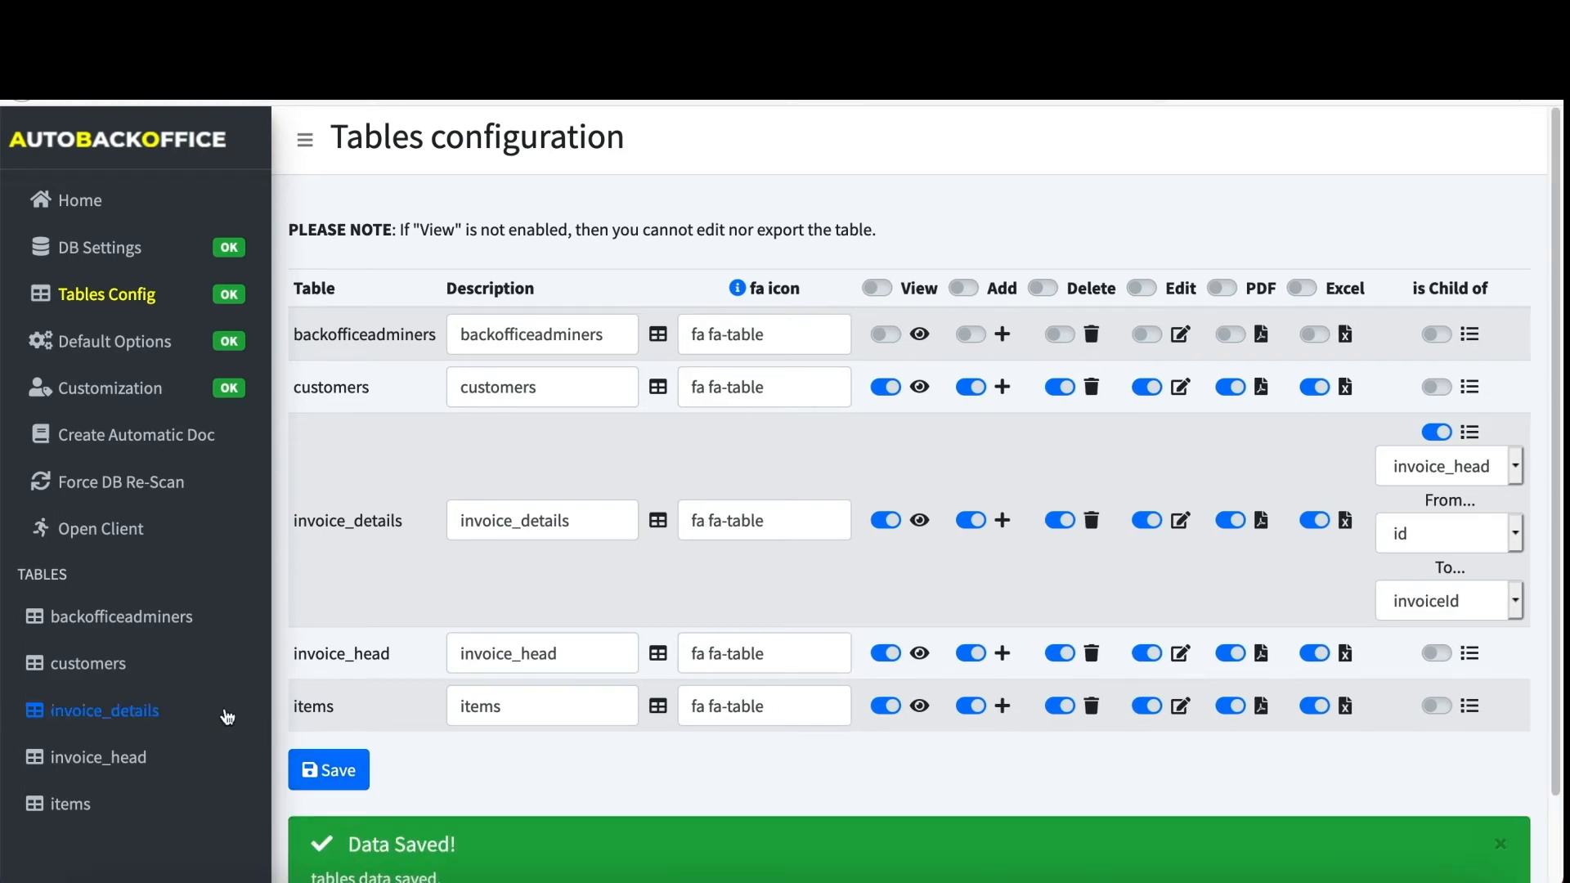
{"action": "left_click", "coordinate": [95, 671]}
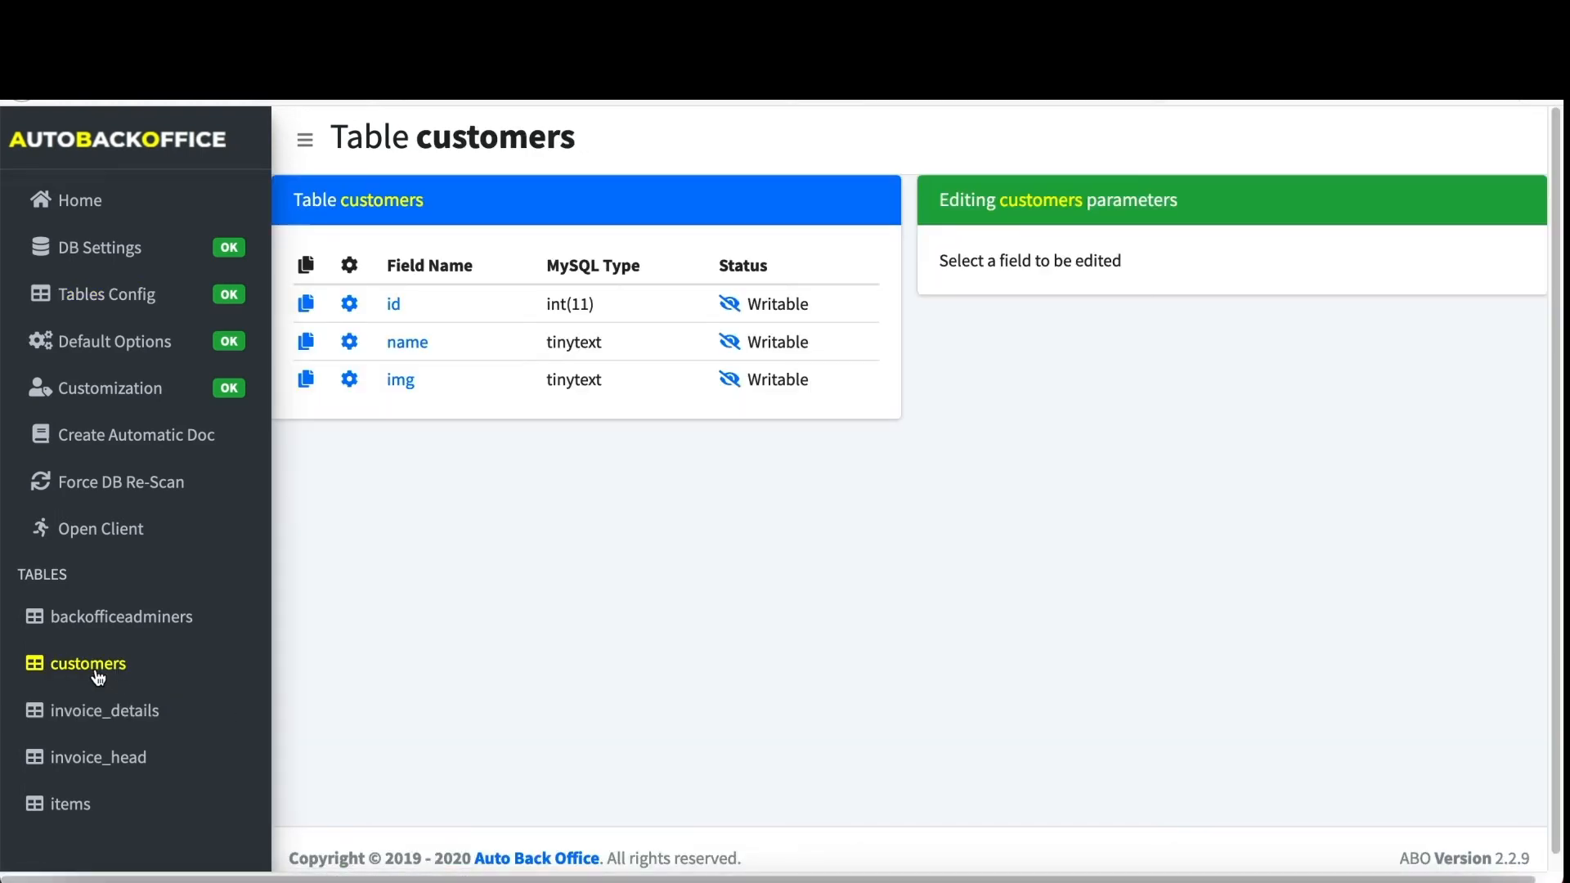
- Review the customers id field's read-only parameters, then open the img field's editable parameters
{"action": "left_click", "coordinate": [729, 309]}
{"action": "left_click", "coordinate": [350, 307]}
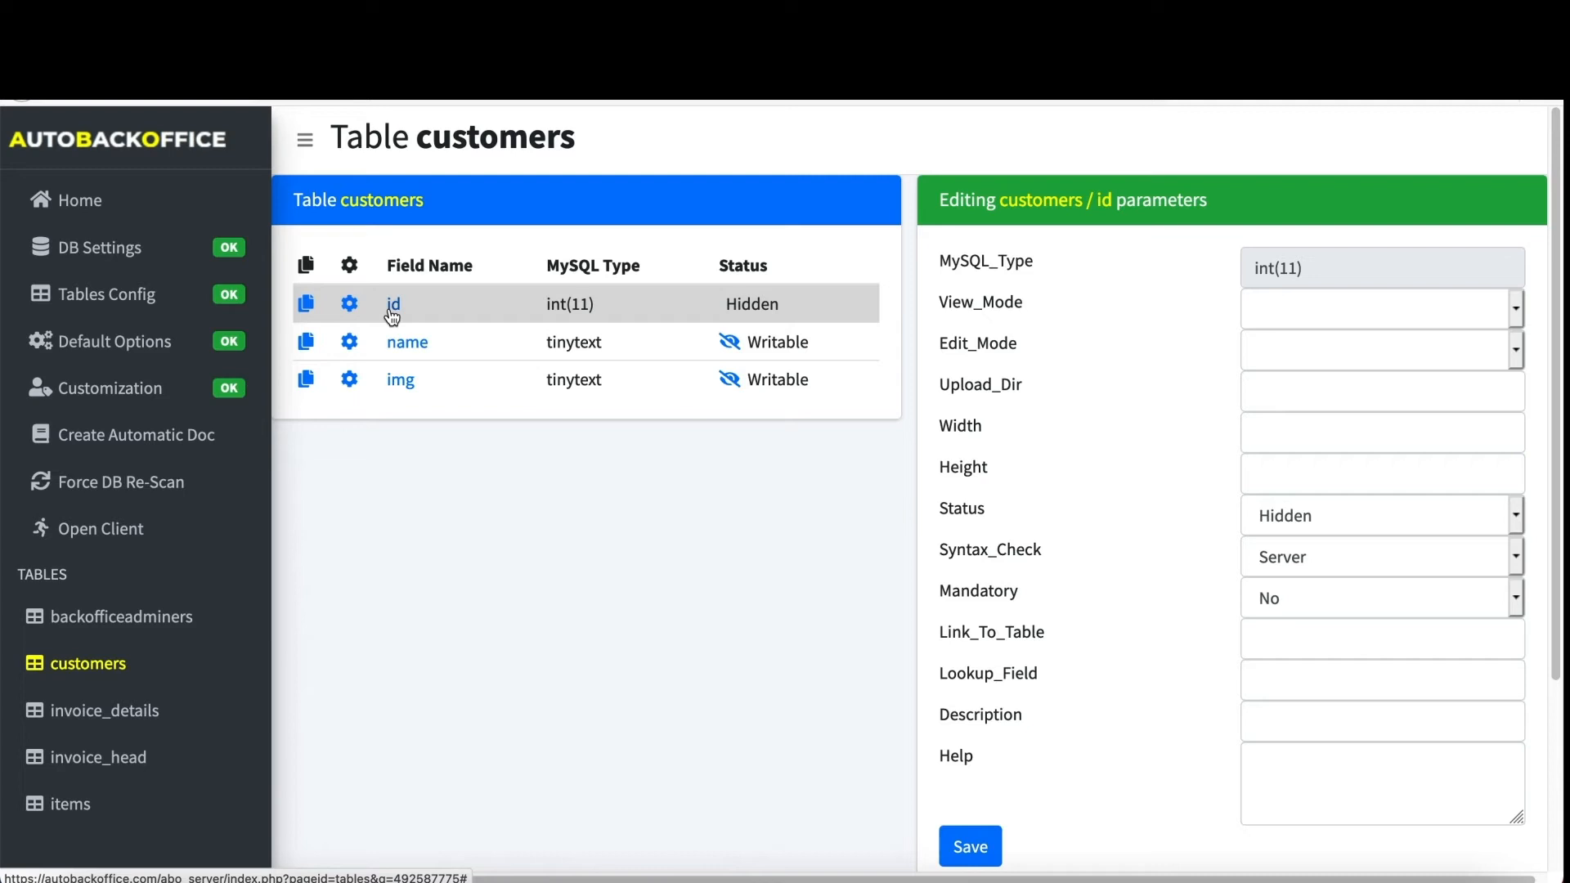
{"action": "left_click", "coordinate": [391, 309]}
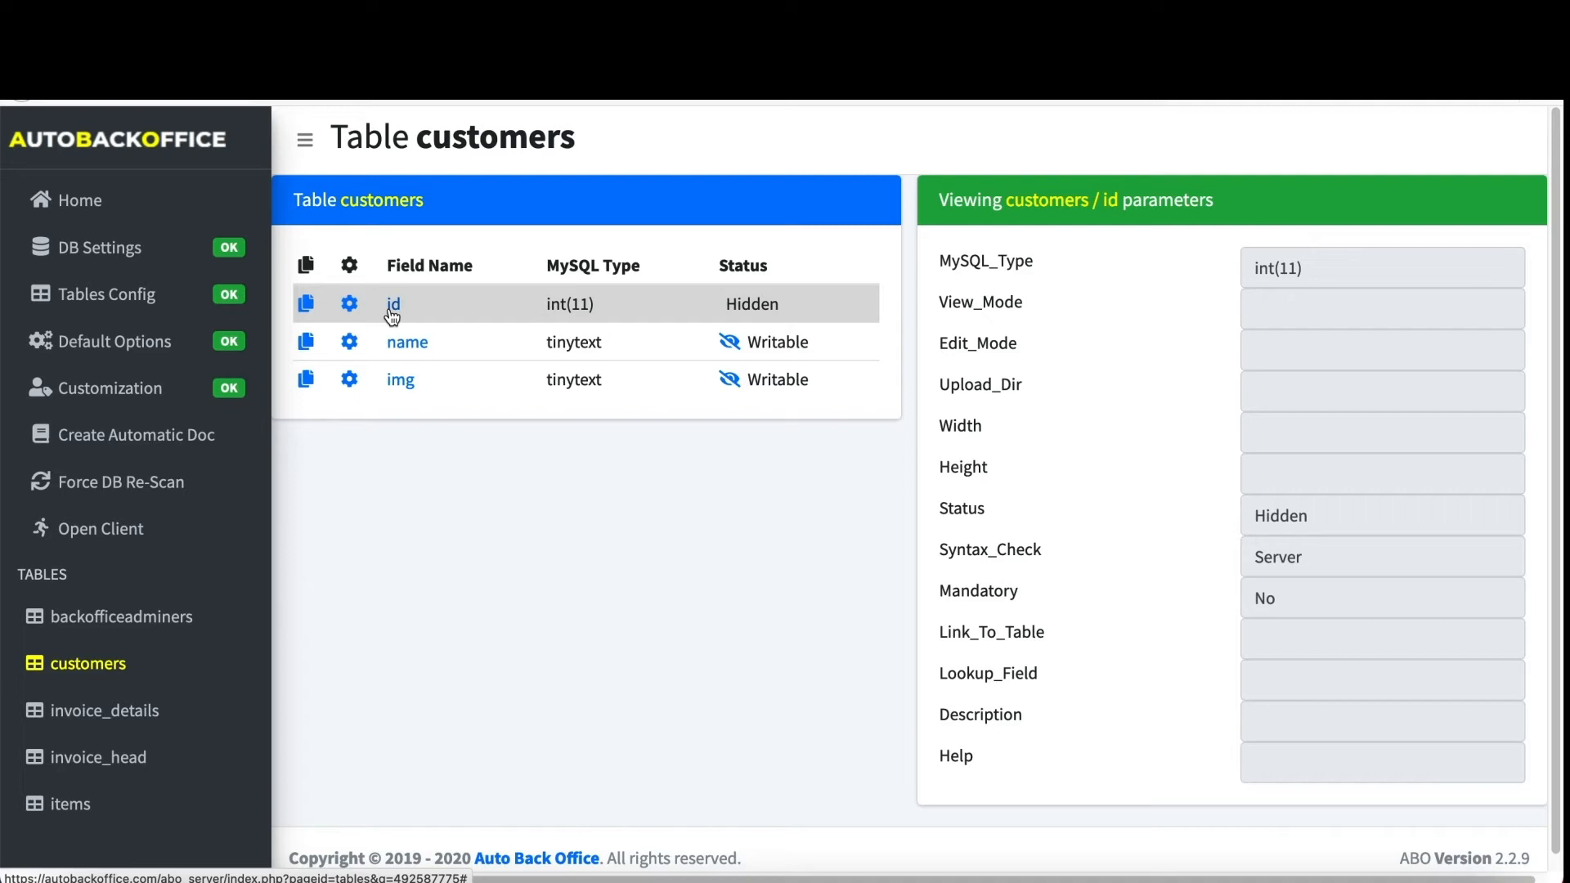
{"action": "left_click", "coordinate": [351, 382]}
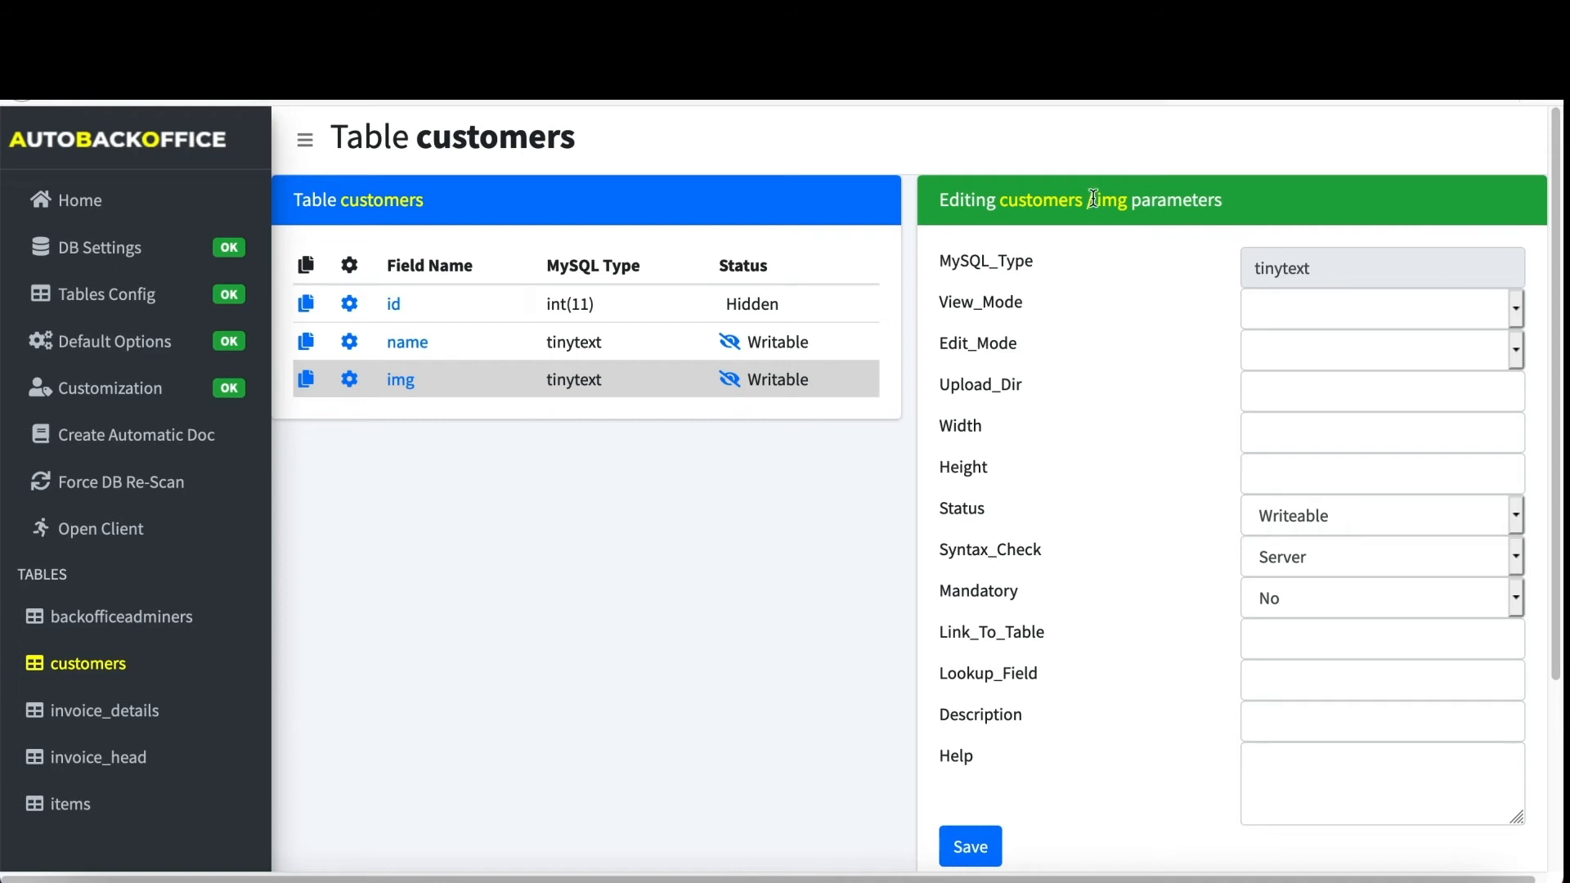
{"action": "left_click", "coordinate": [1278, 299]}
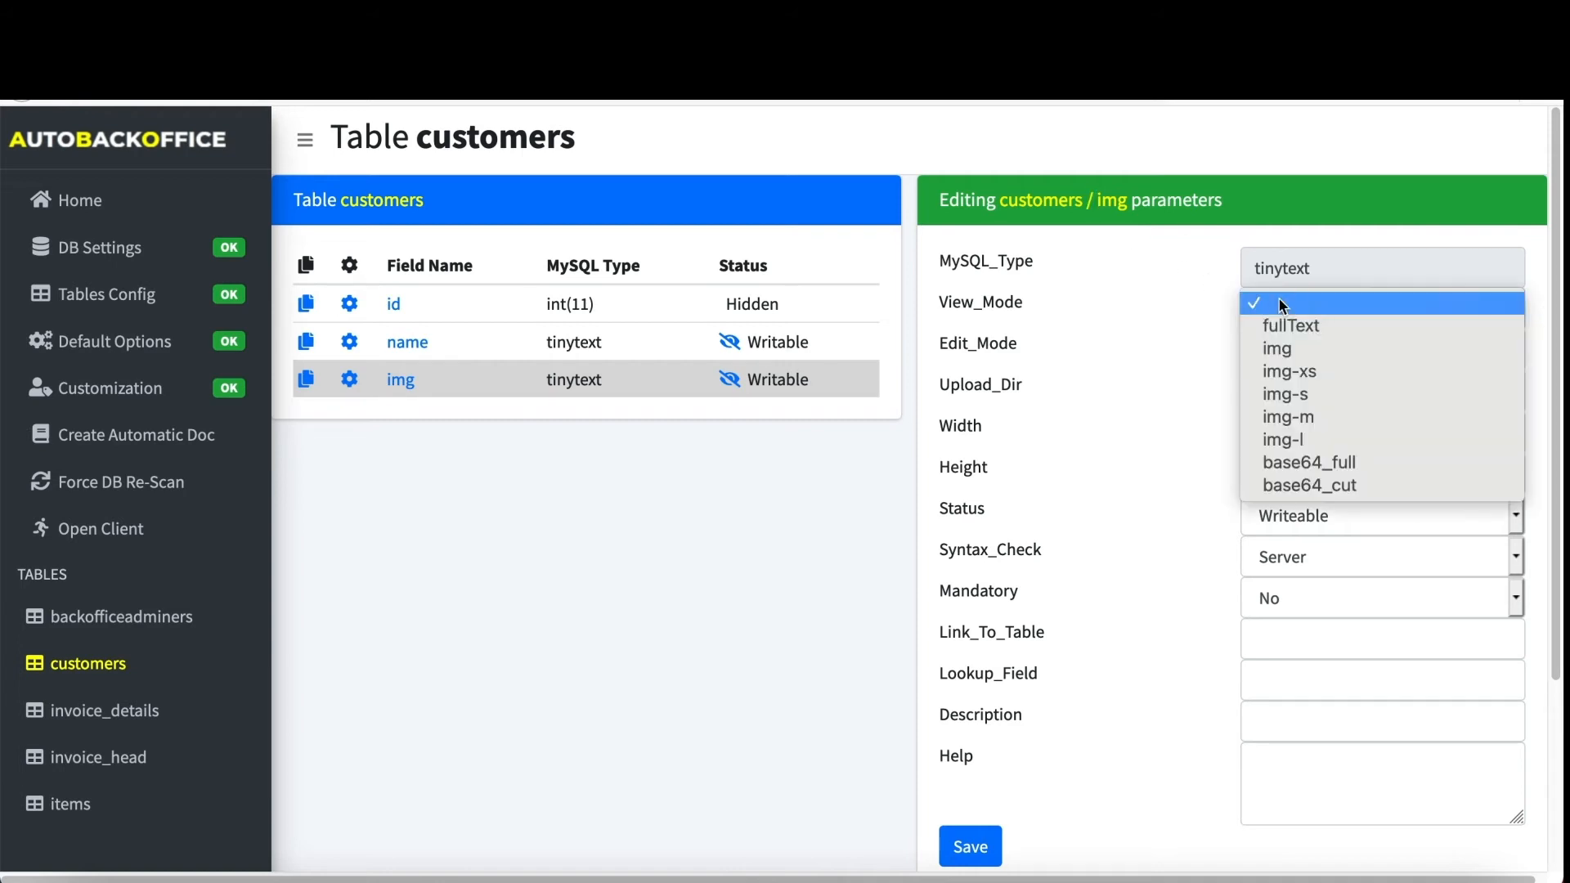
- Set the img field to img-xs view, upload editing, and upload folder ../abotest/customers
{"action": "left_click", "coordinate": [1292, 371]}
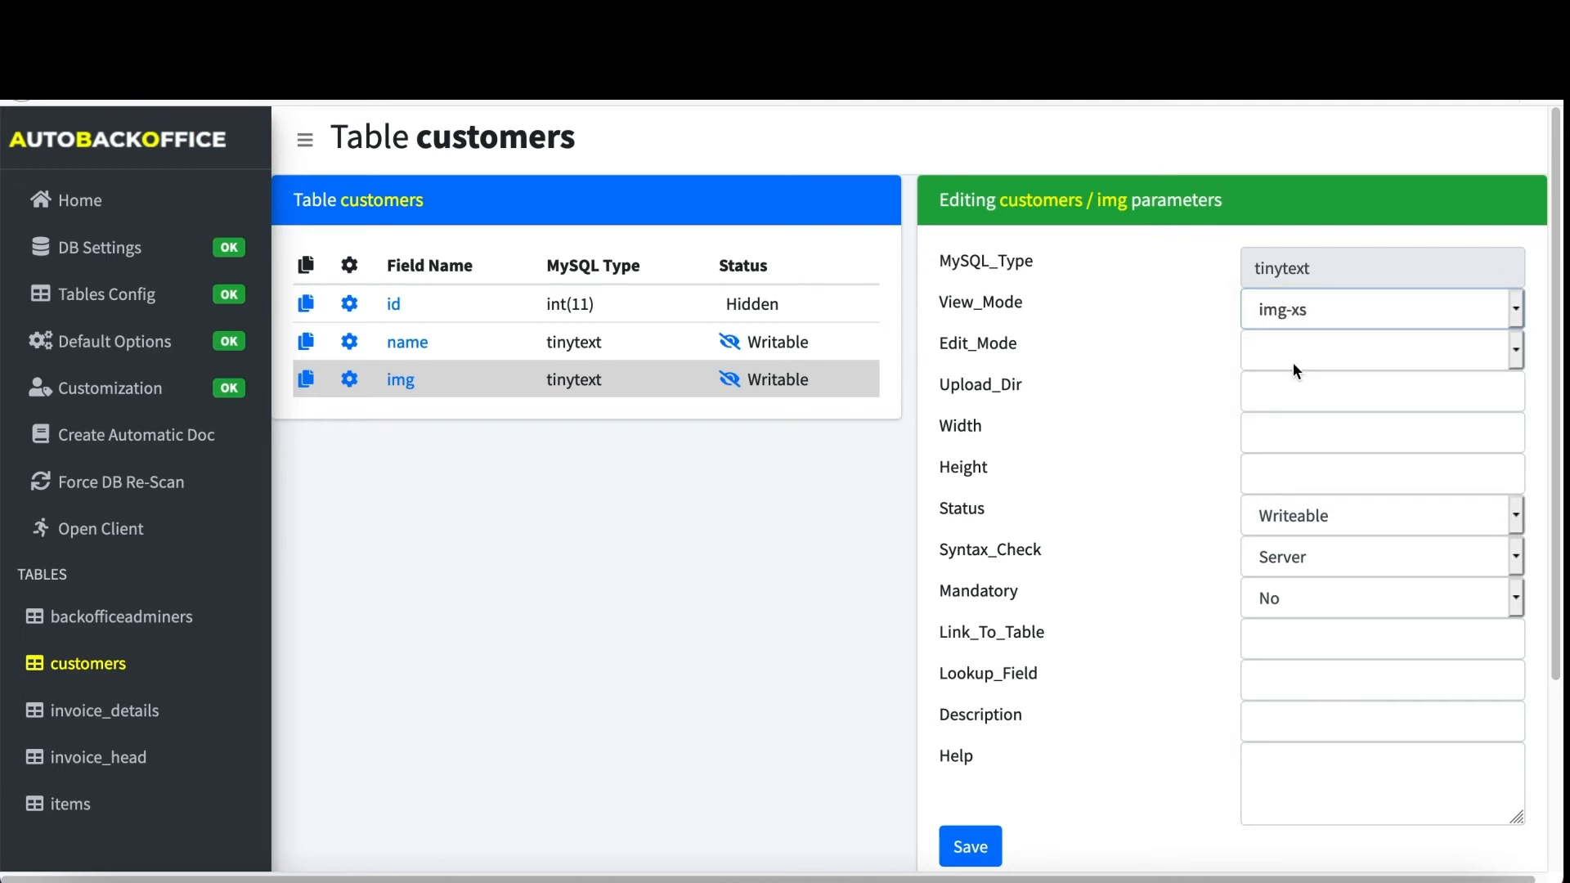
{"action": "left_click", "coordinate": [1293, 365]}
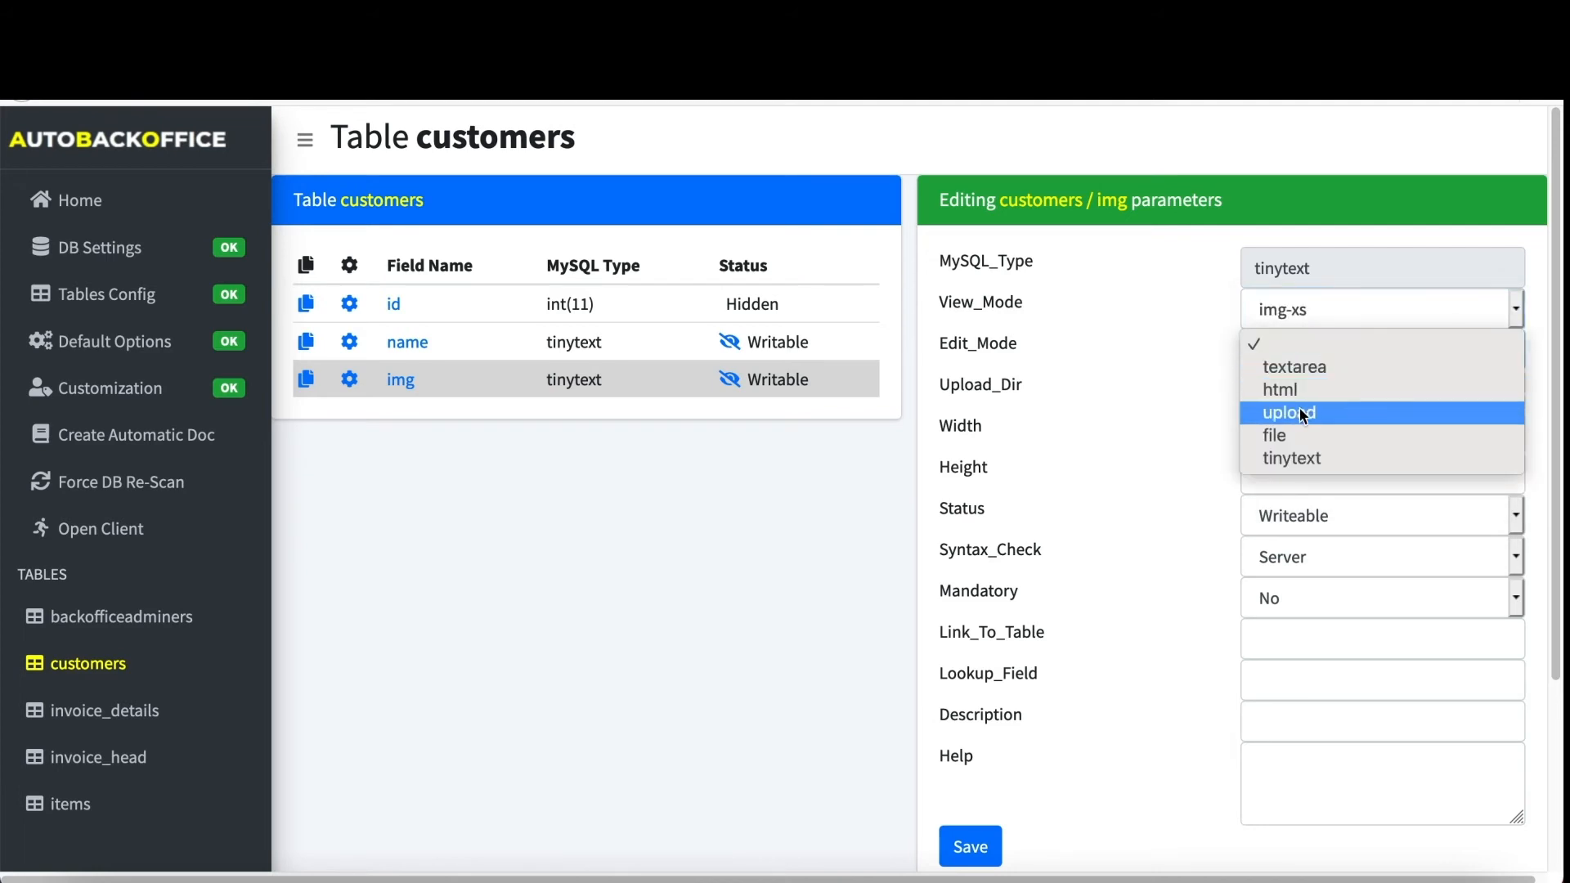
{"action": "left_click", "coordinate": [1300, 410]}
{"action": "left_click", "coordinate": [1303, 398]}
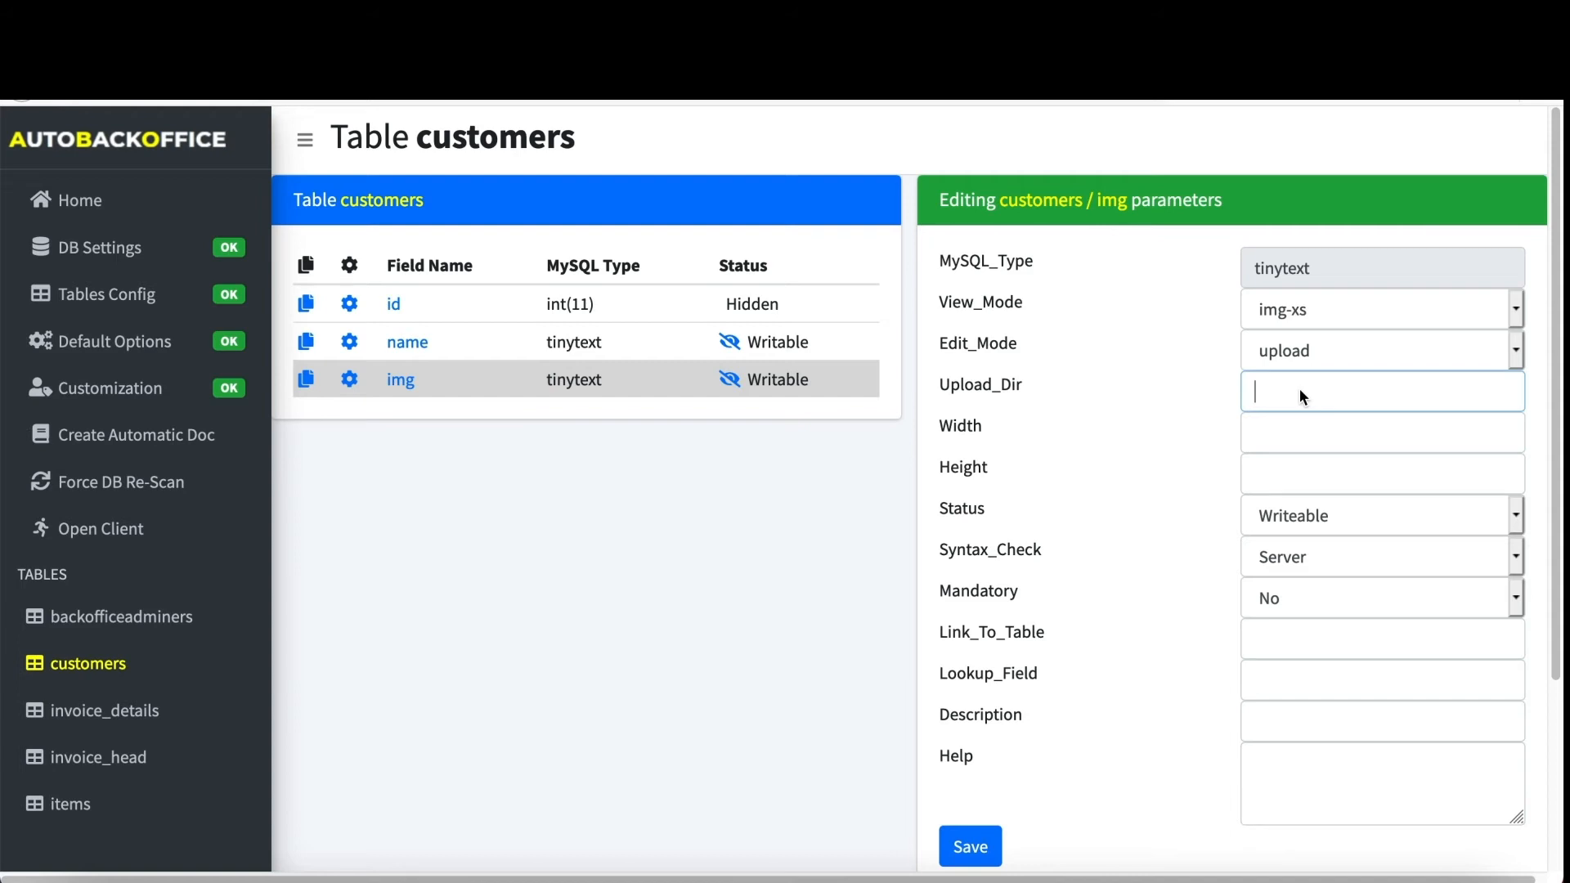
{"action": "type", "text": ".."}
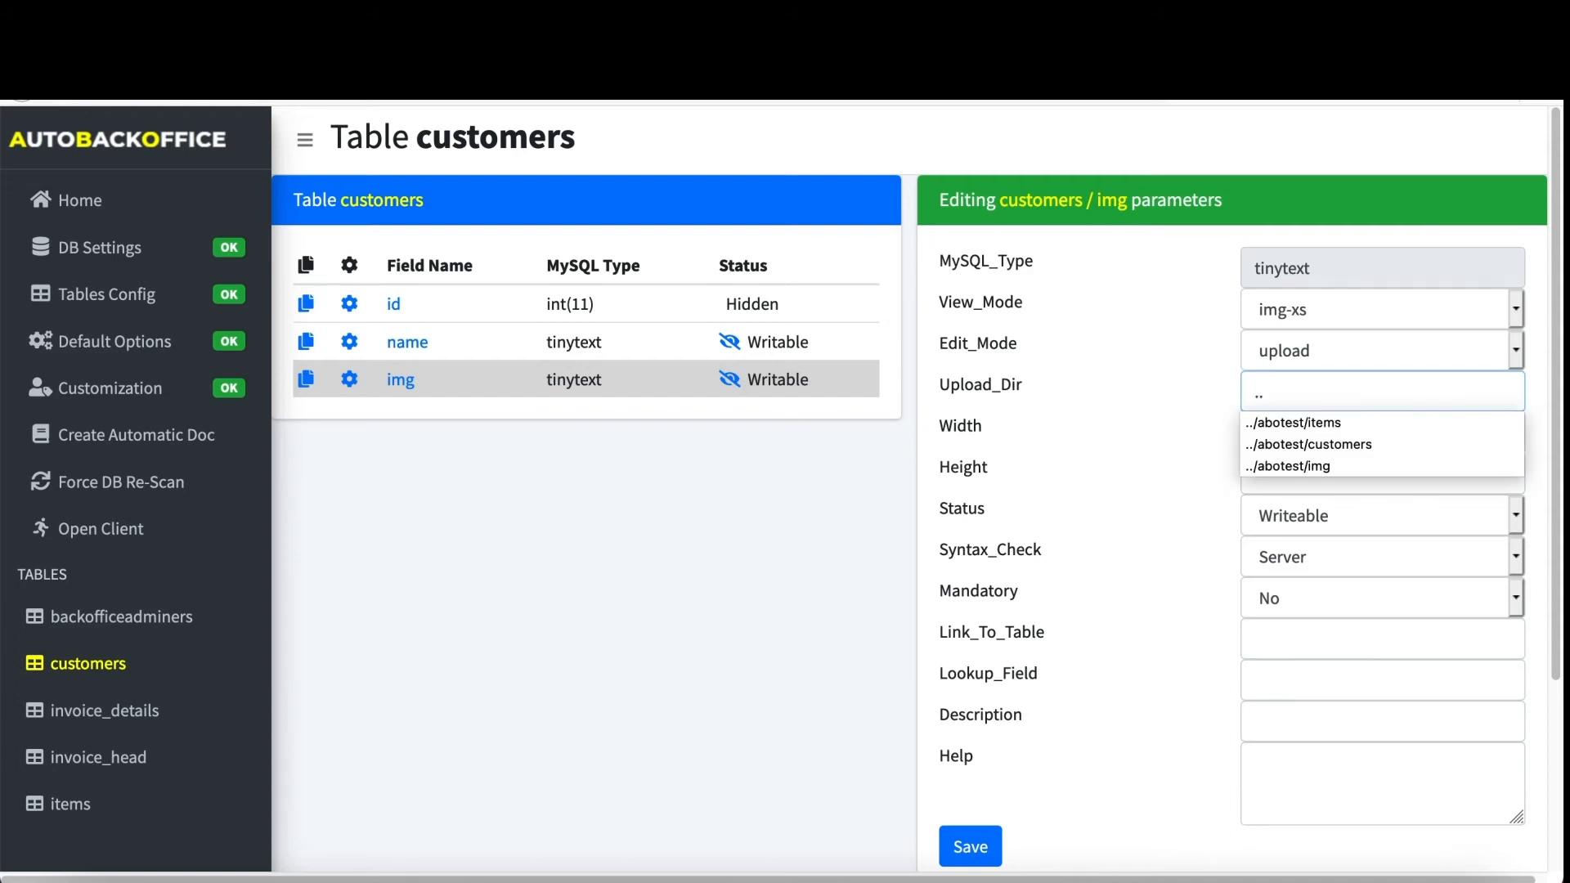
{"action": "type", "text": "/abotest/customers"}
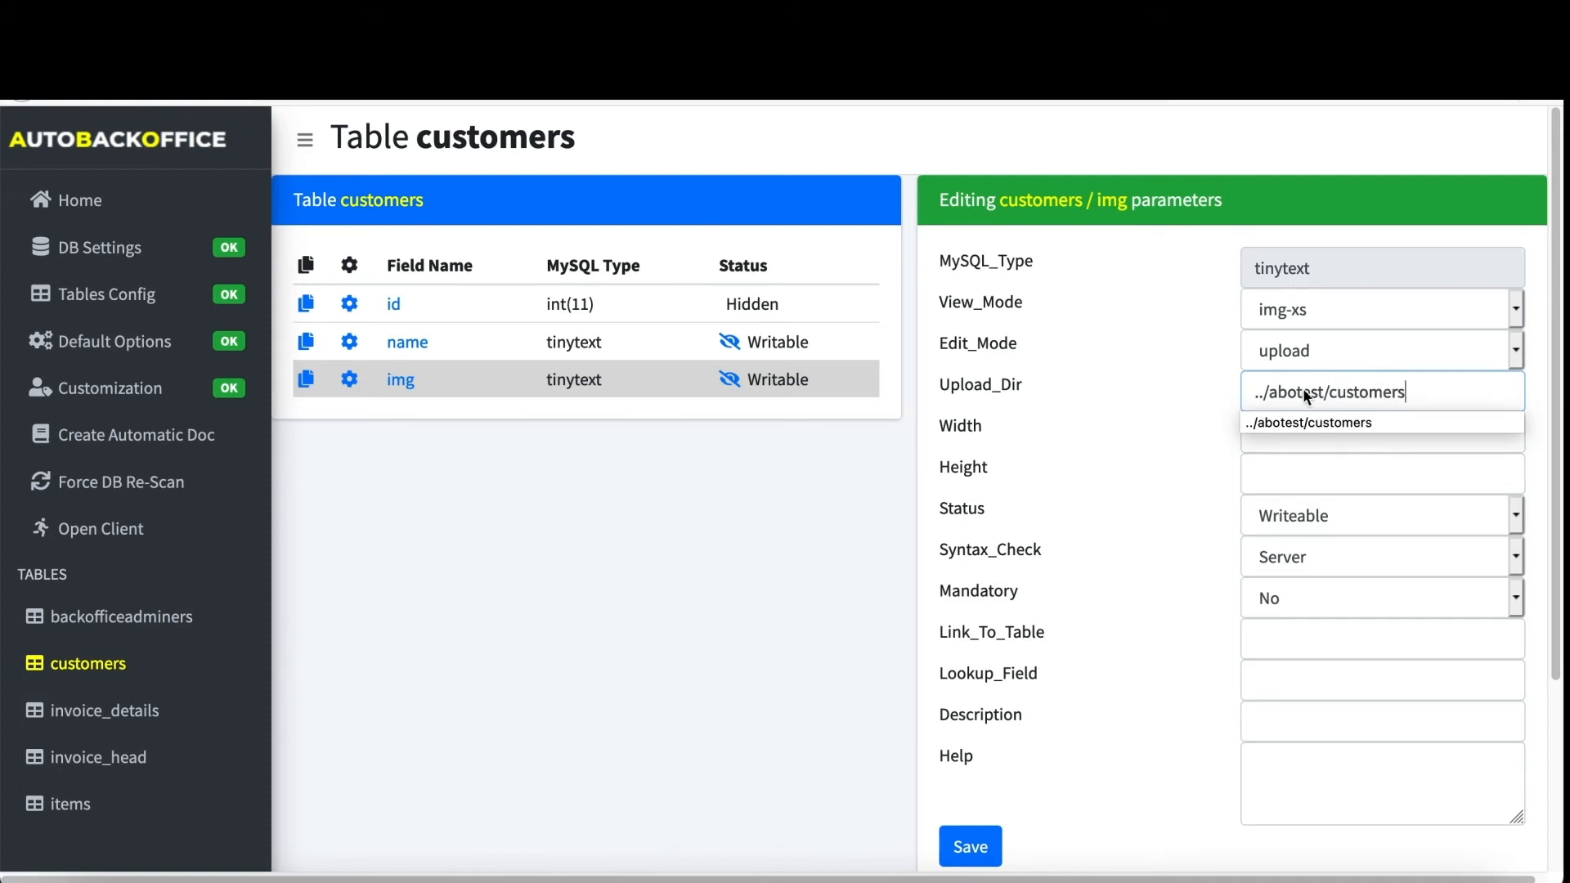
{"action": "left_click", "coordinate": [1193, 427]}
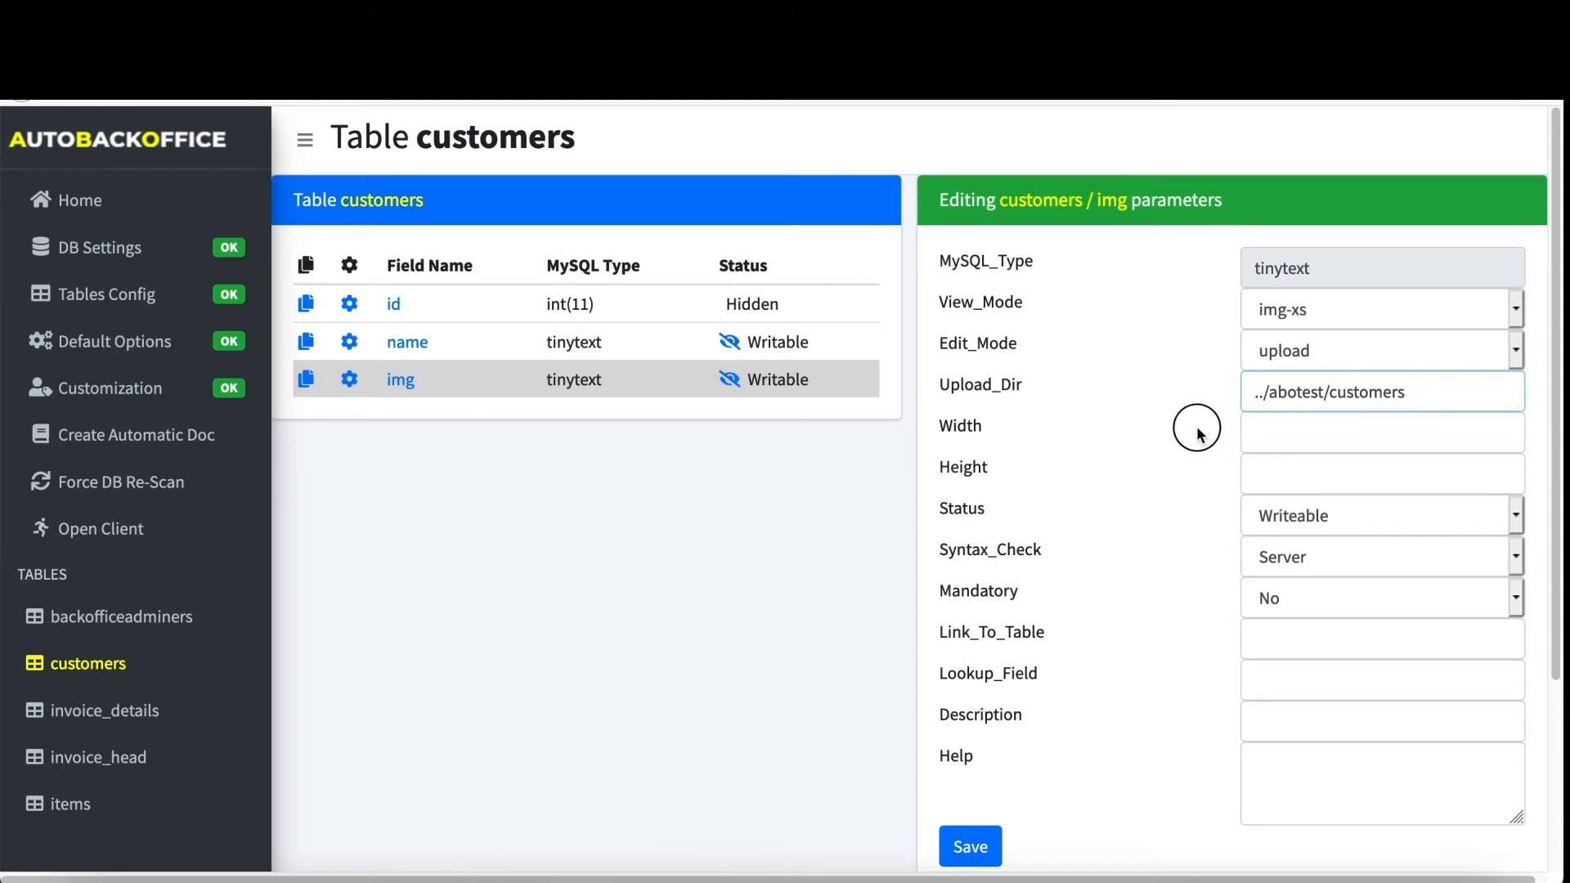
{"action": "left_click", "coordinate": [1264, 438]}
{"action": "left_click", "coordinate": [1273, 471]}
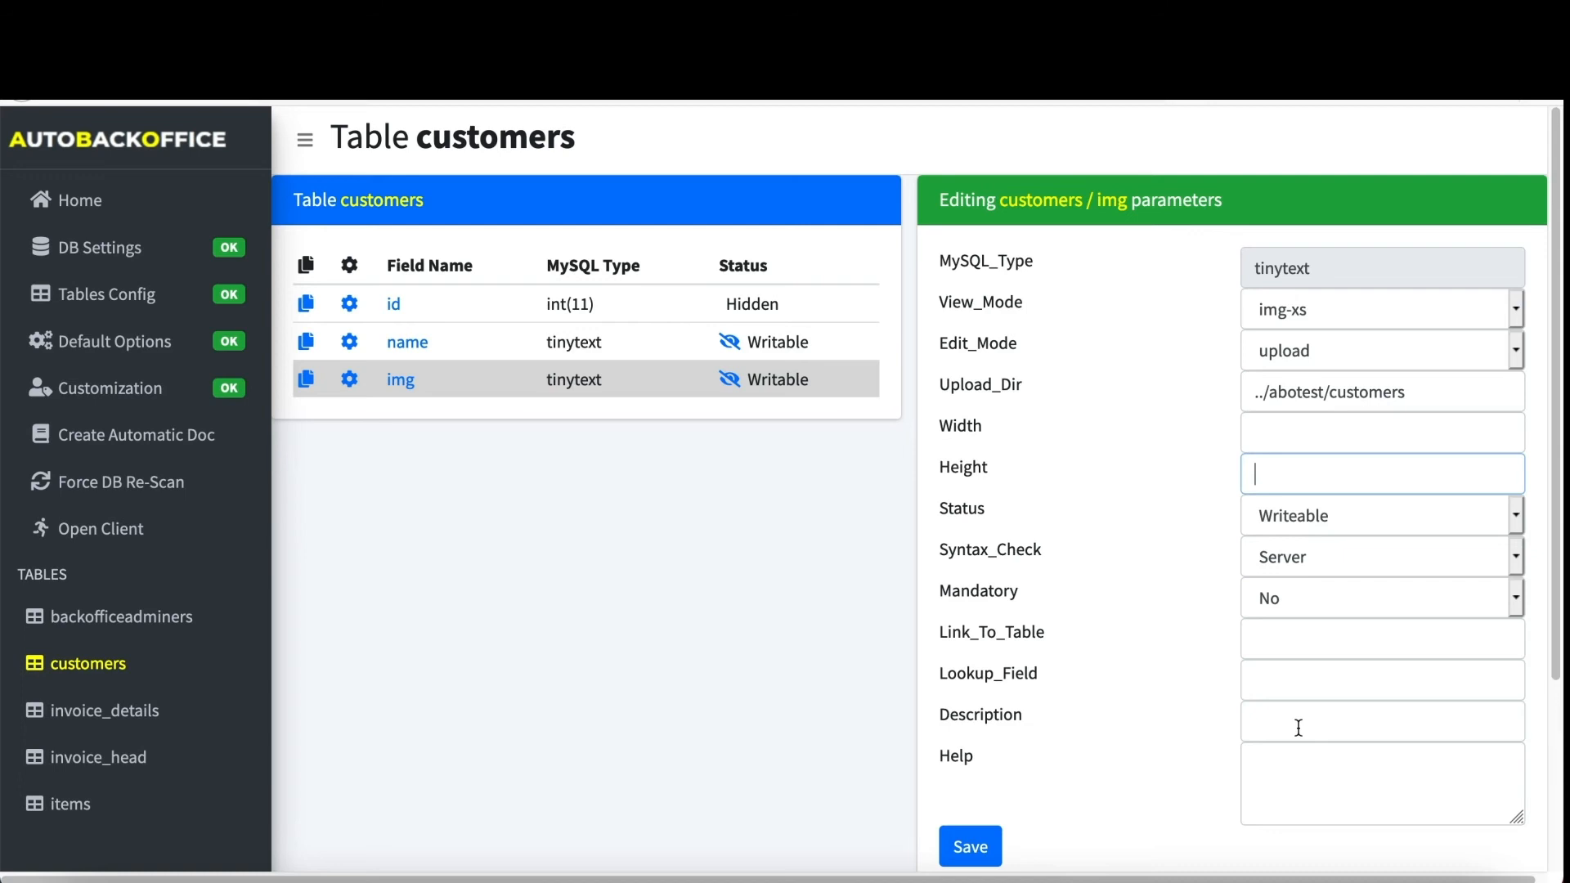
- Give img the description 'Image' and help text 'Picture of the customer', then save
{"action": "left_click", "coordinate": [1297, 726]}
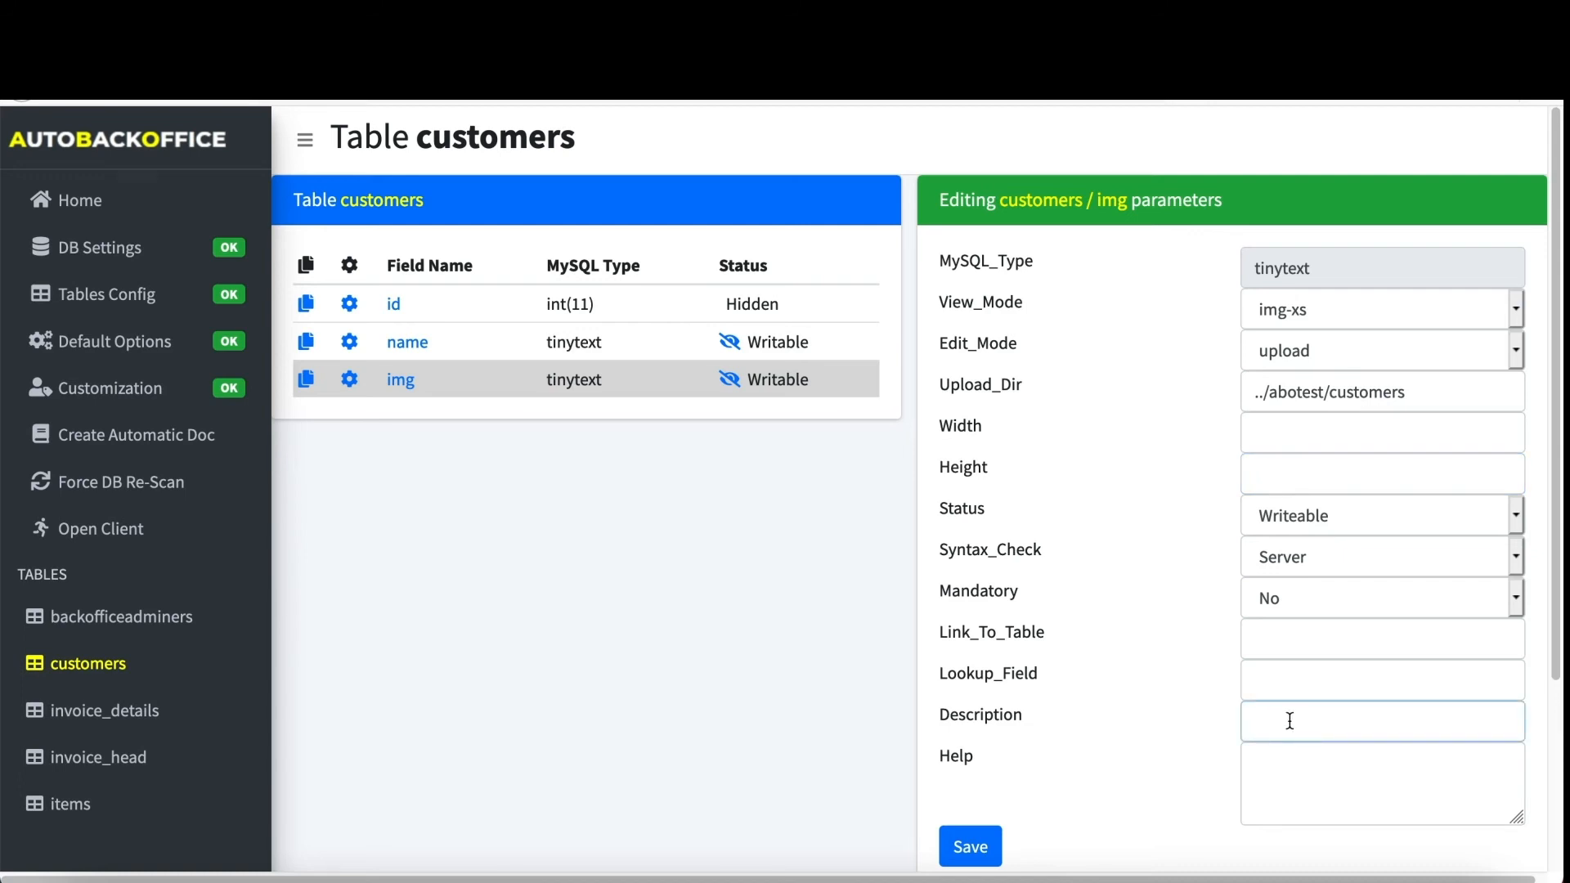
{"action": "type", "text": "Image"}
{"action": "left_click", "coordinate": [1352, 763]}
{"action": "type", "text": "P"}
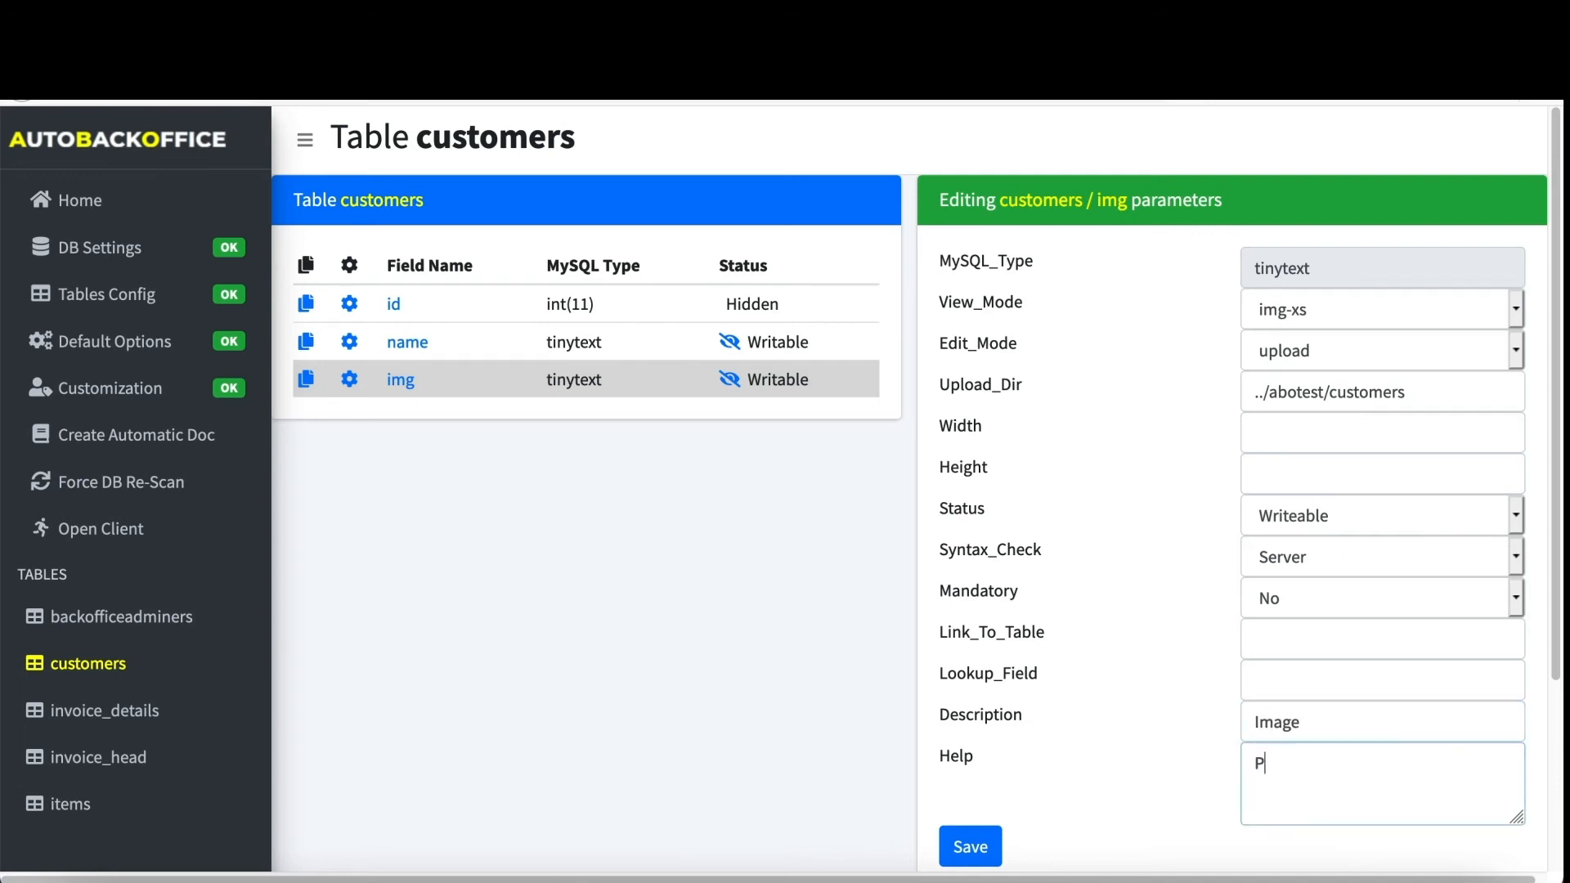
{"action": "type", "text": "icture of the customer"}
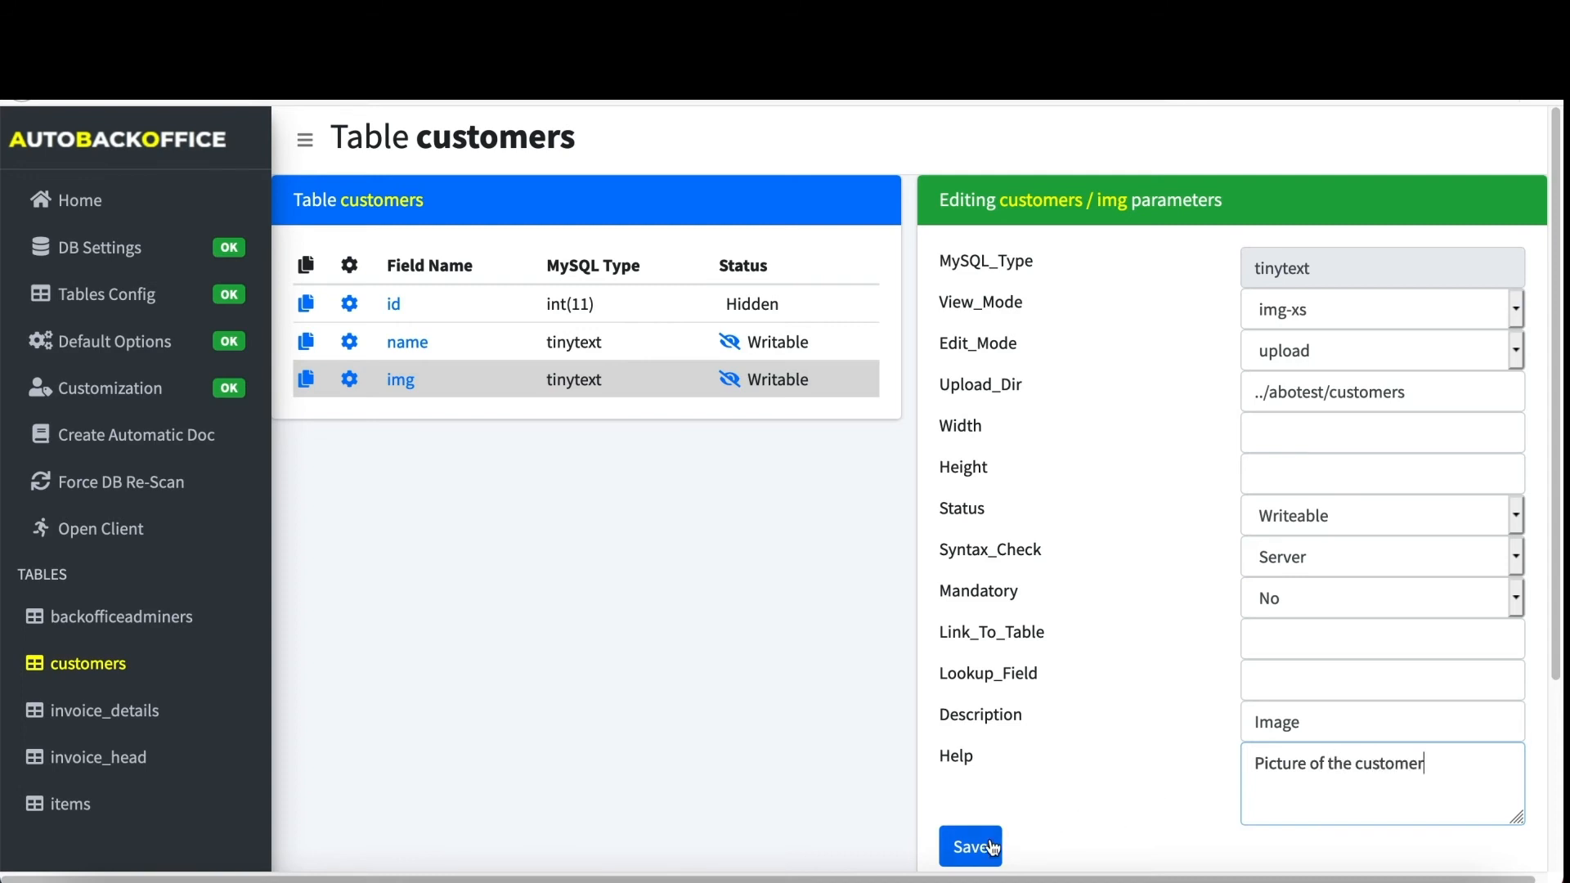
{"action": "left_click", "coordinate": [990, 847]}
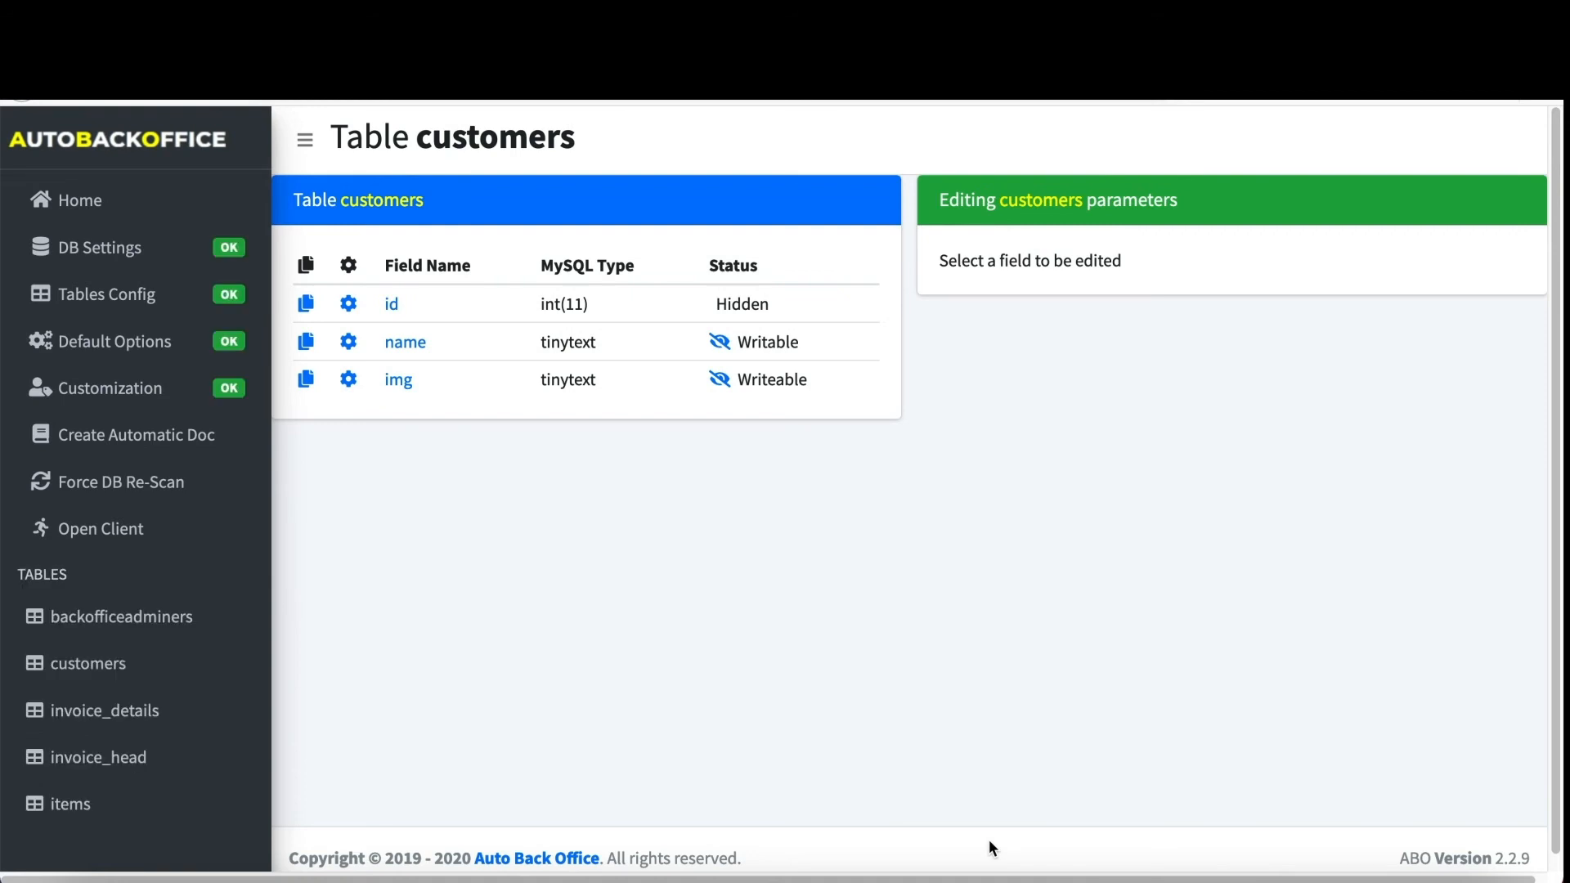
{"action": "left_click", "coordinate": [129, 712]}
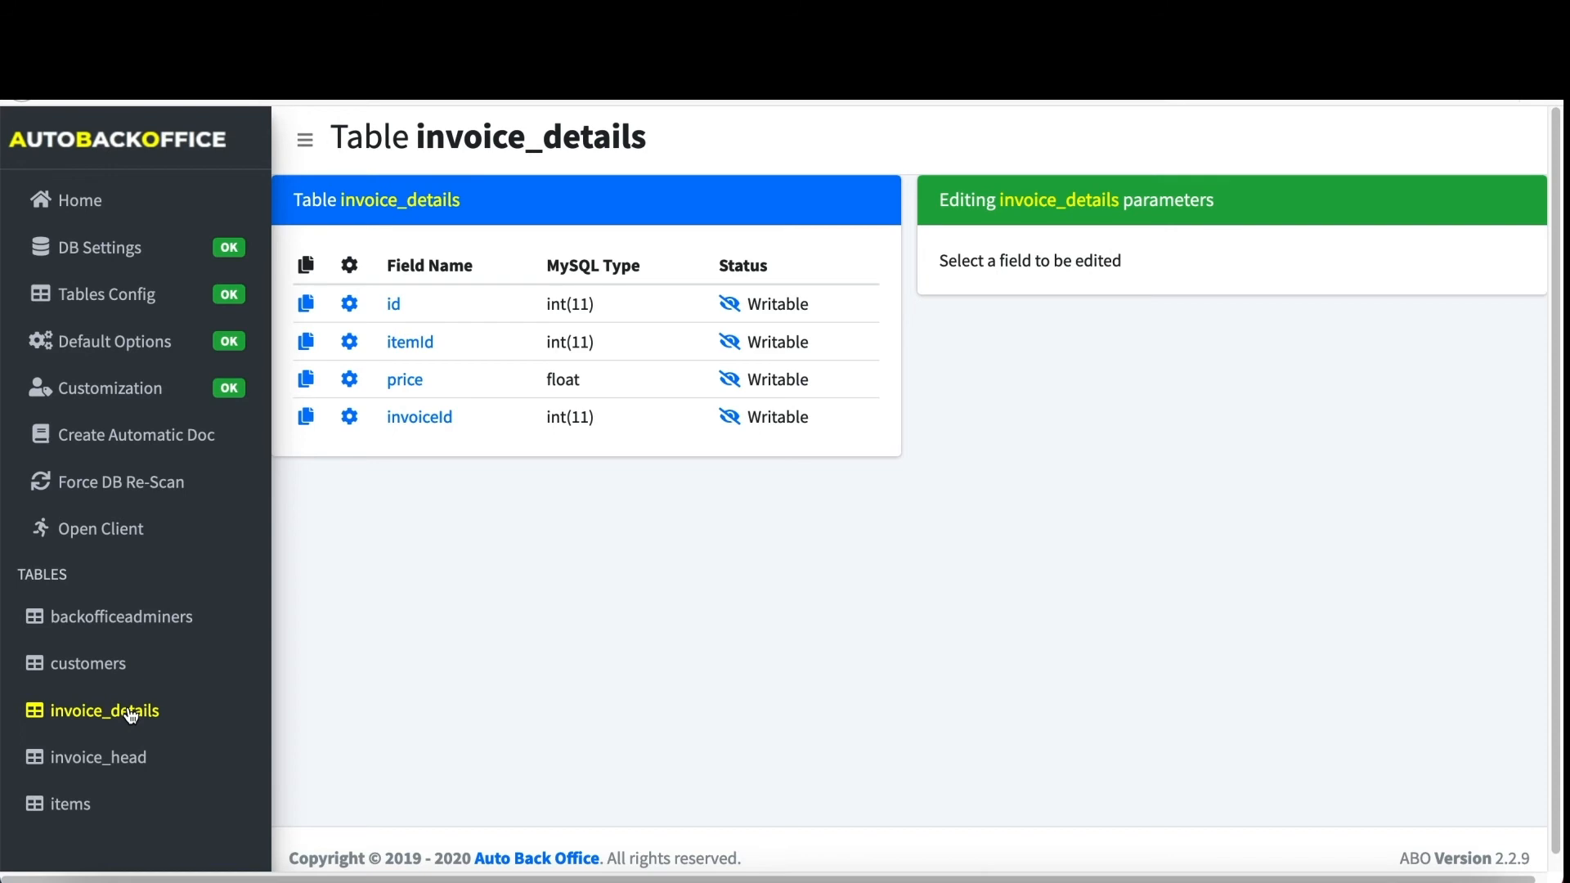
- Link invoice_details' itemId field to items/name with lookup field id and save it
{"action": "left_click", "coordinate": [351, 344]}
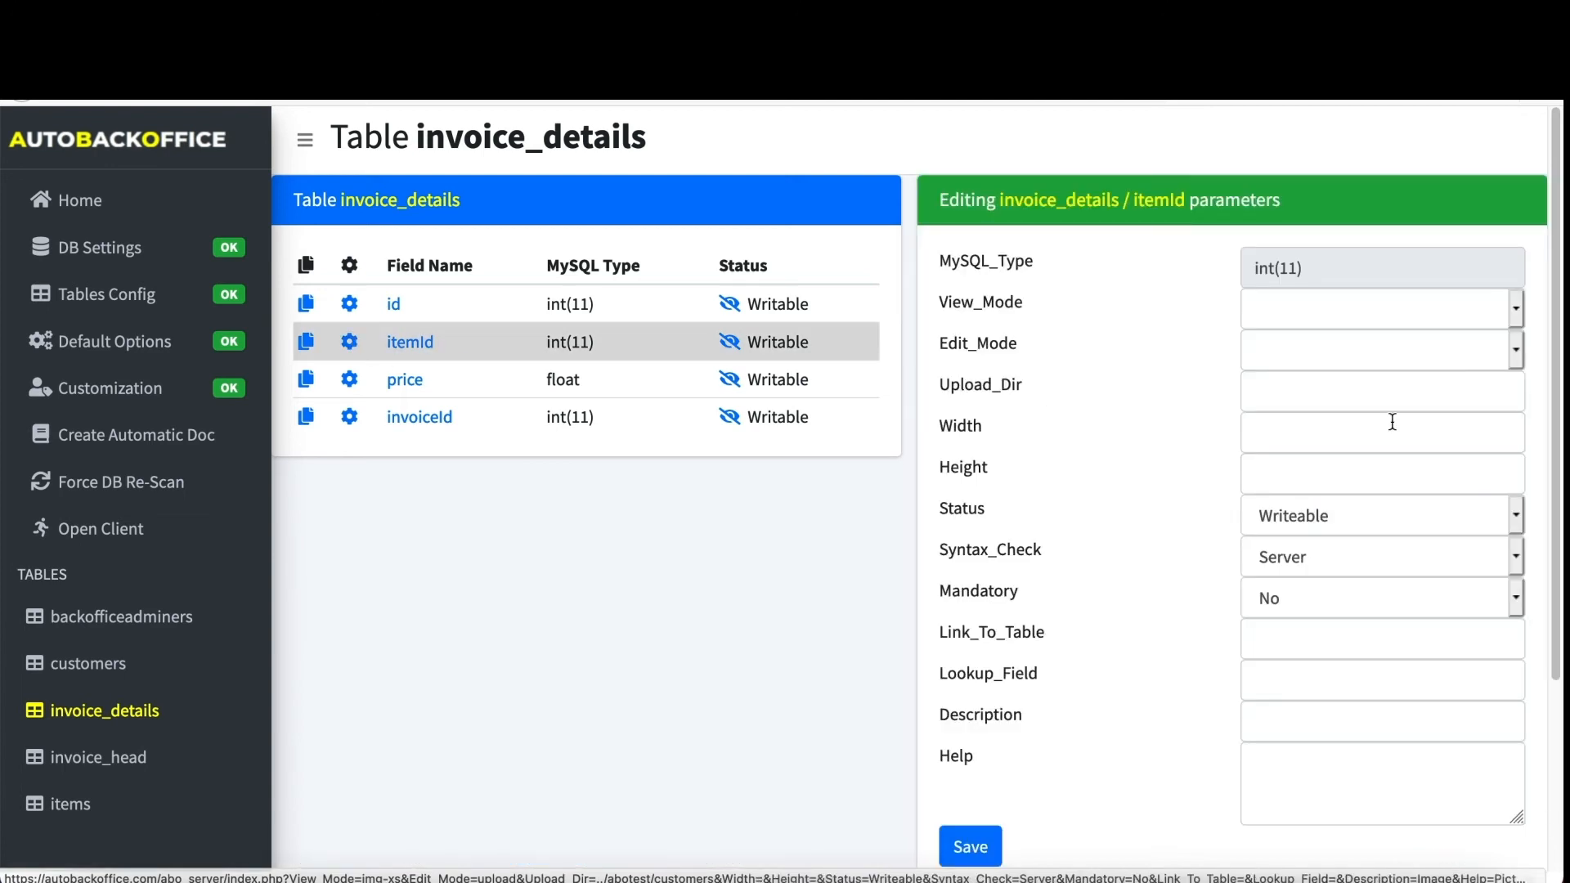
{"action": "left_click", "coordinate": [1332, 639]}
{"action": "type", "text": "i"}
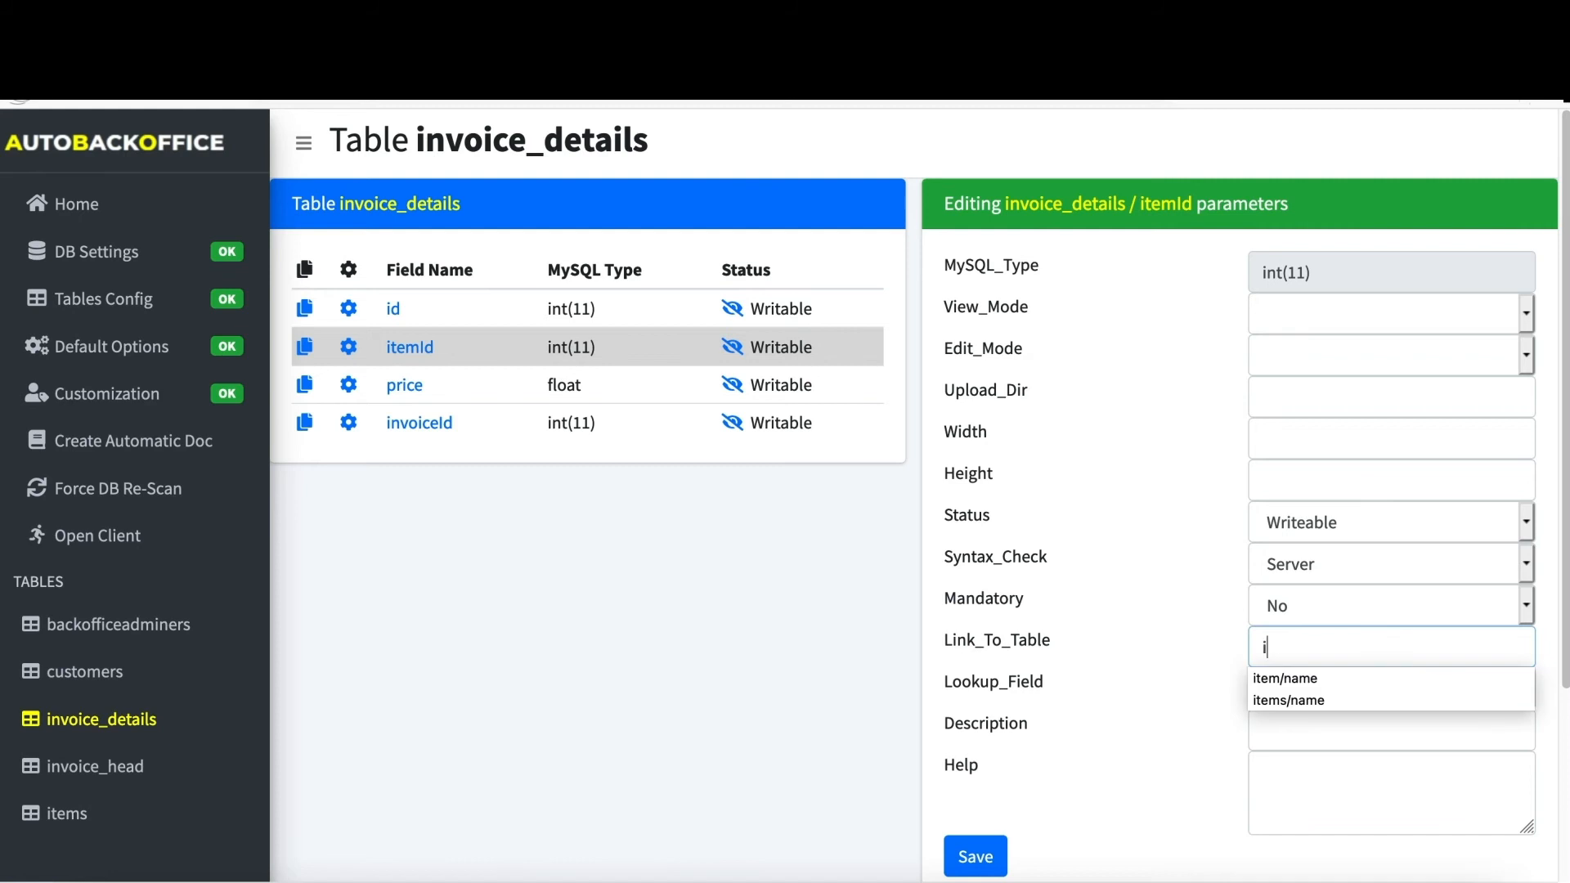
{"action": "type", "text": "tems/name"}
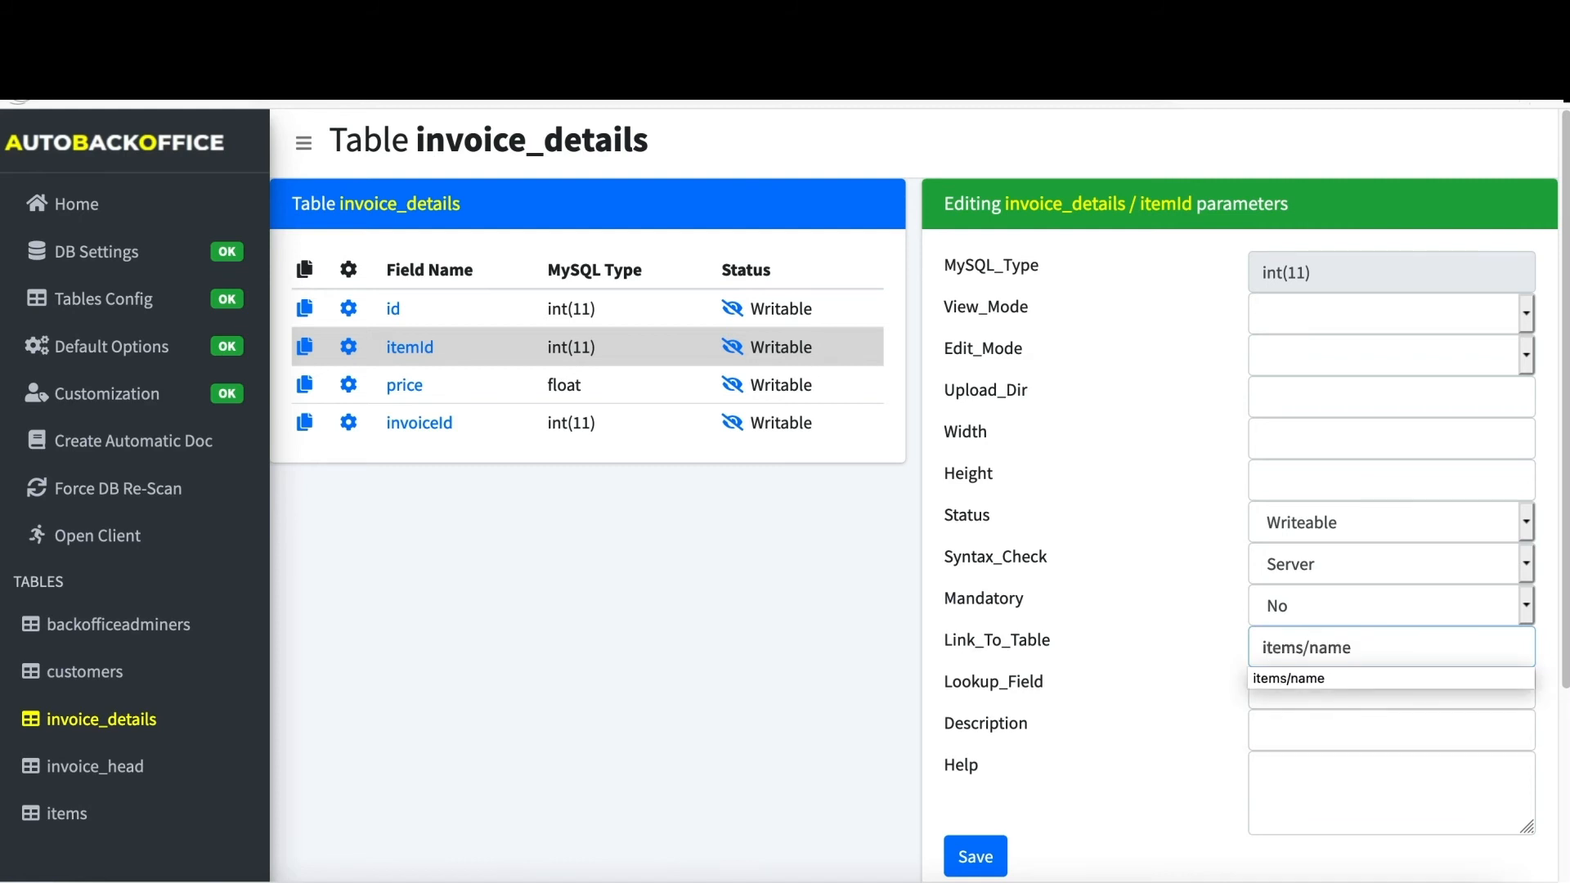
{"action": "key", "text": "Tab"}
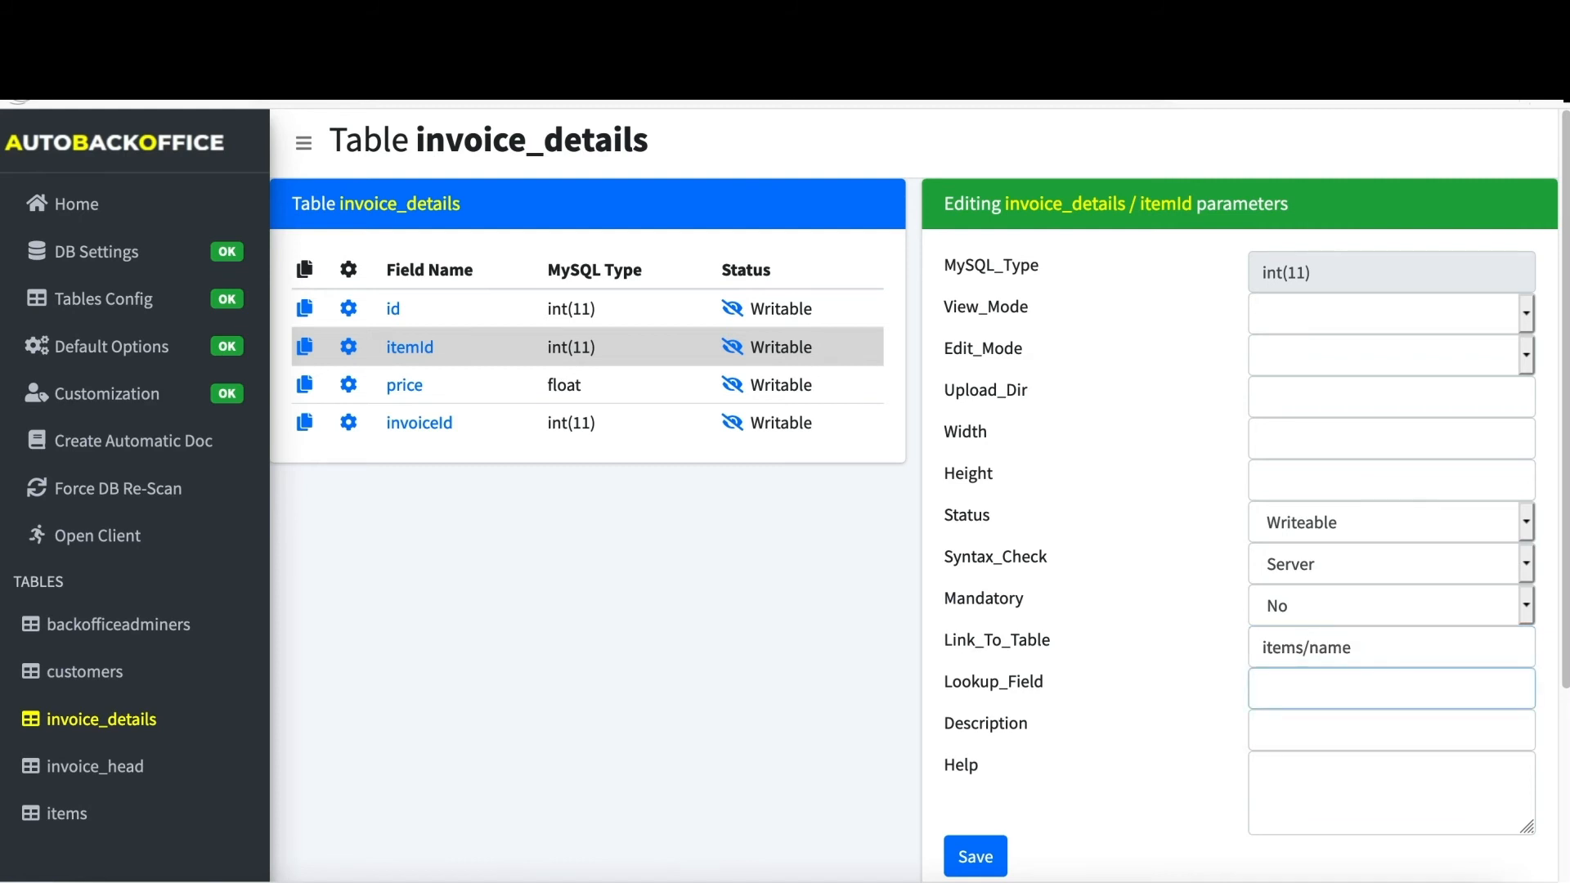
{"action": "type", "text": "id"}
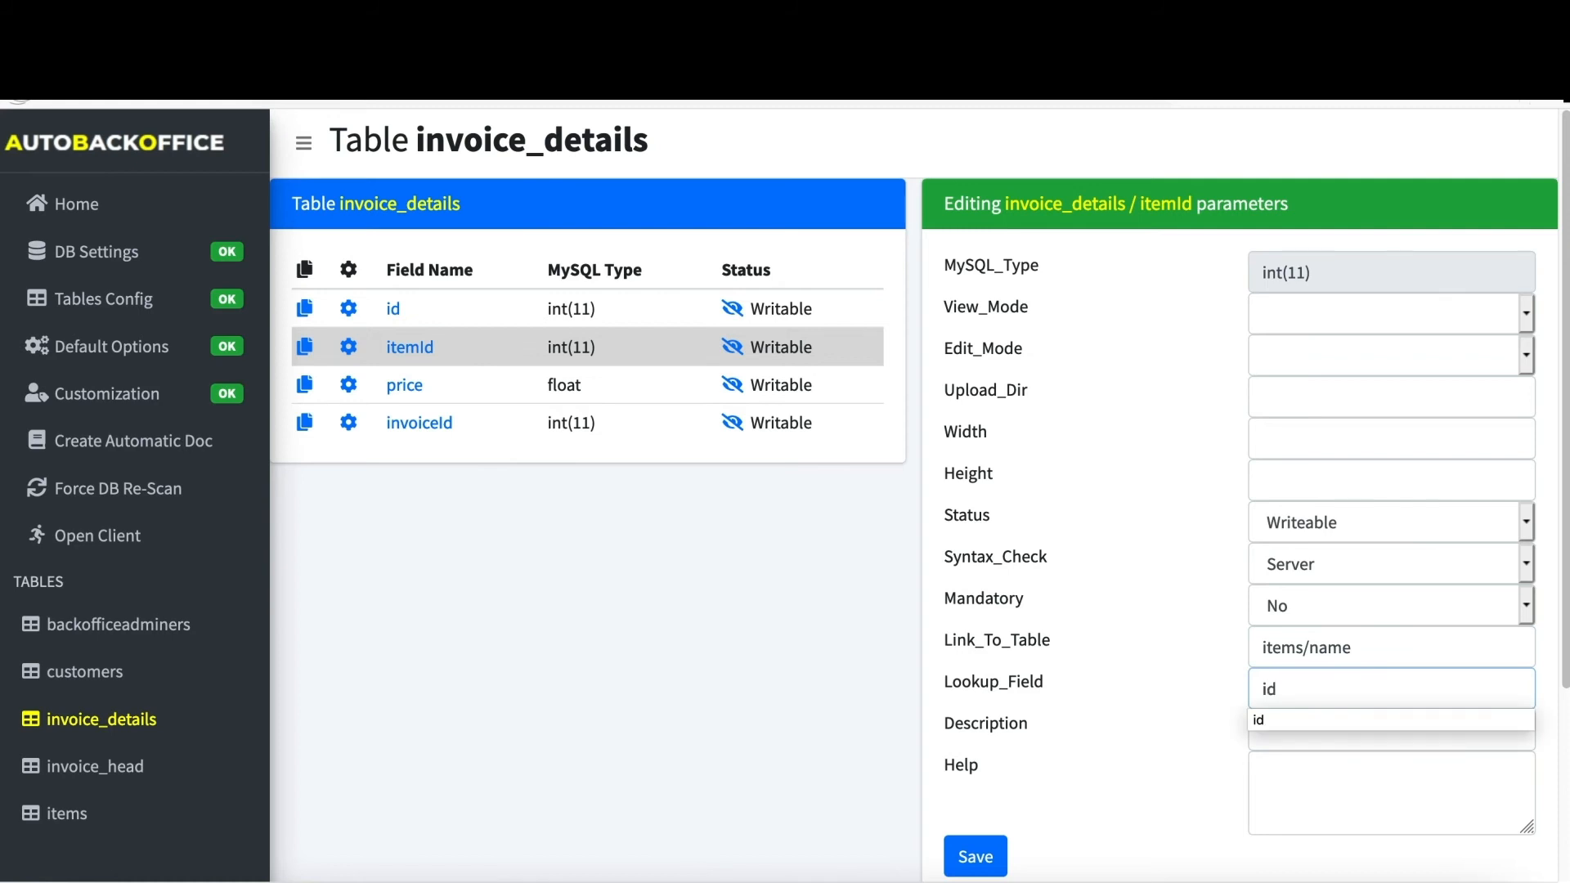
{"action": "left_click", "coordinate": [1232, 699]}
{"action": "scroll", "coordinate": [1230, 693], "scroll_direction": "down", "scroll_amount": 1}
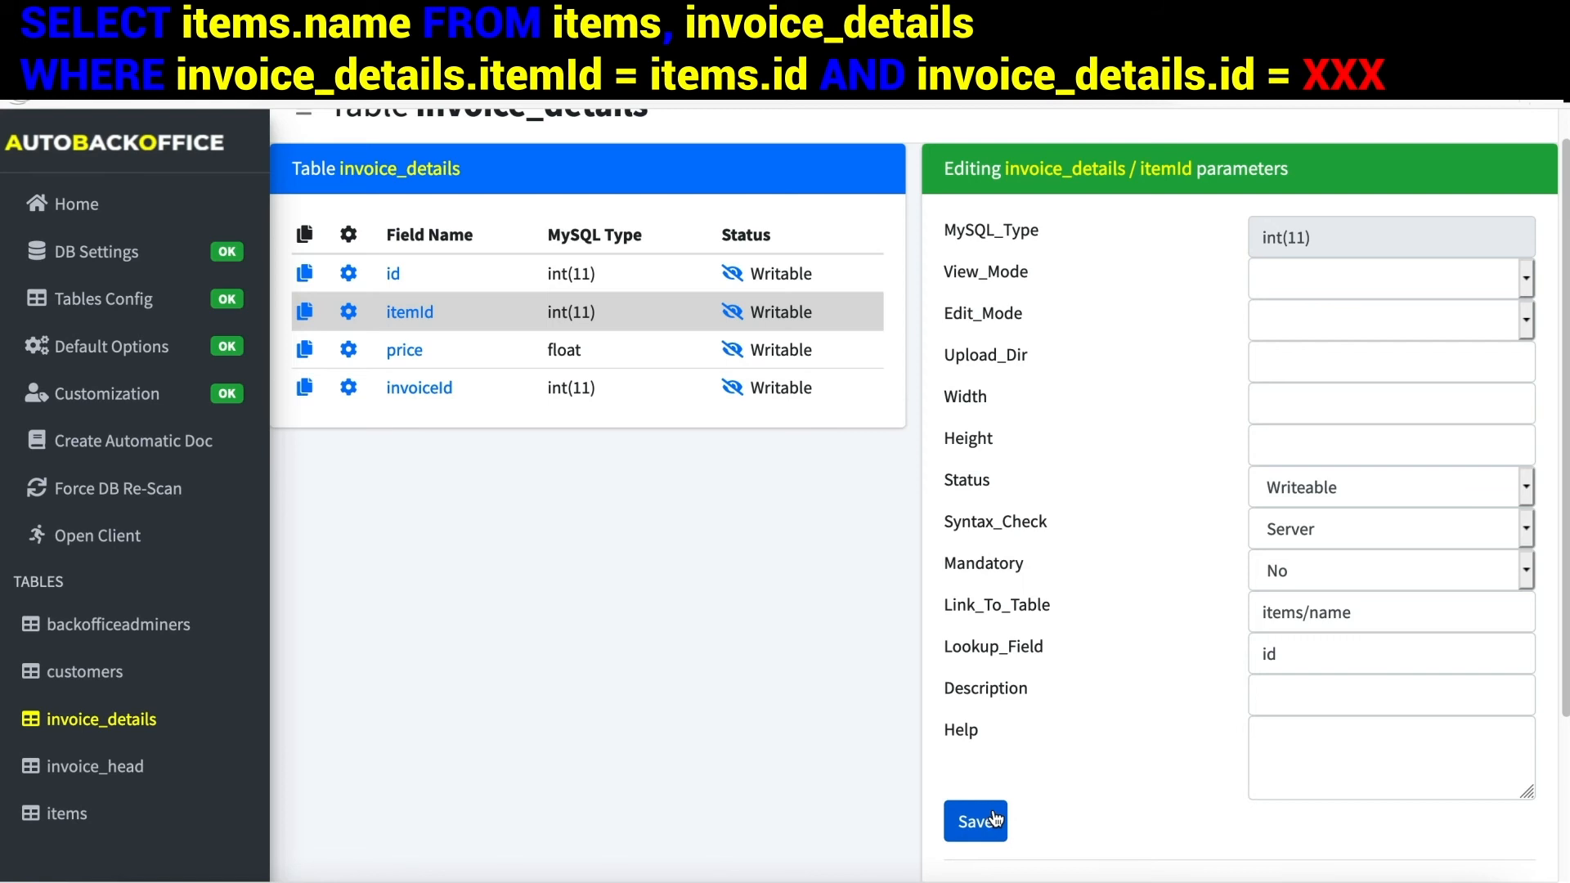
{"action": "left_click", "coordinate": [988, 823]}
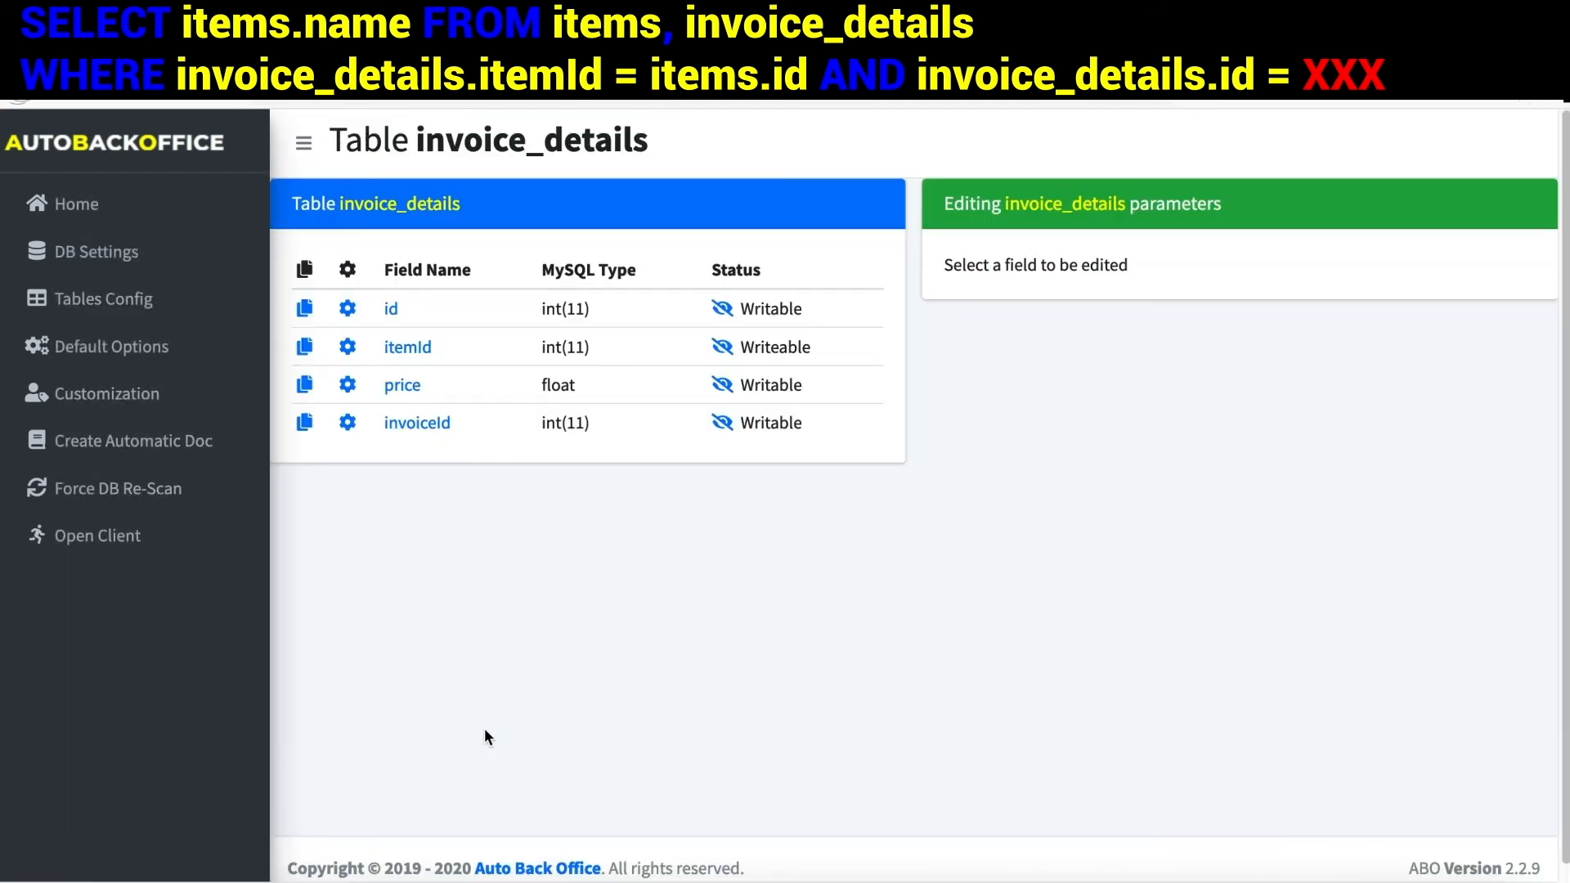
{"action": "left_click", "coordinate": [78, 815]}
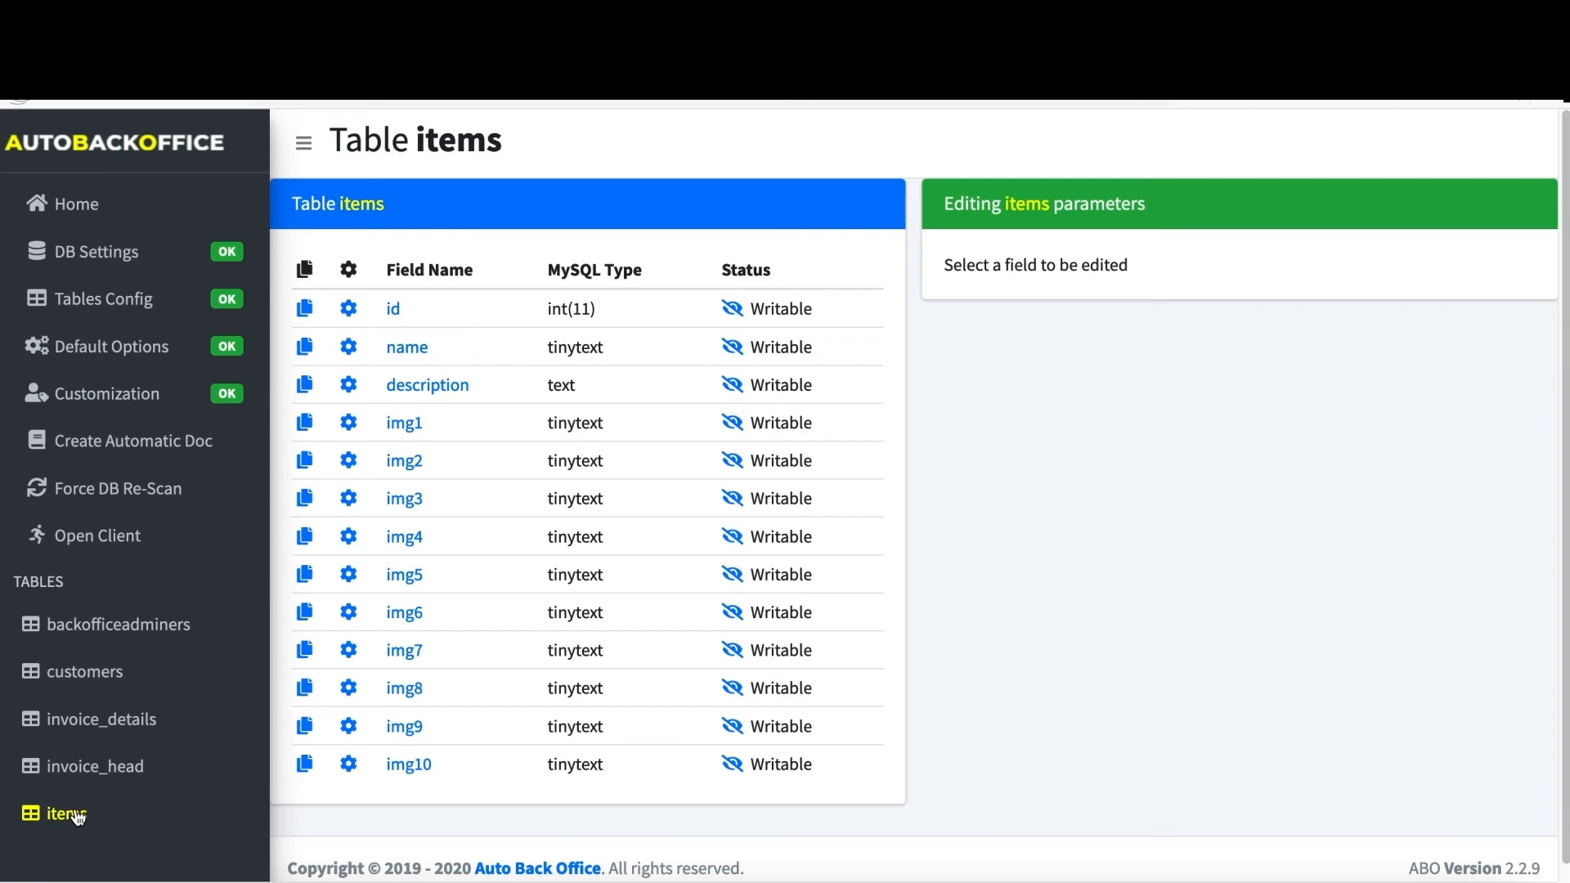
- Hide the items id field, then set img1 to img-xs view with upload editing
{"action": "left_click", "coordinate": [727, 306]}
{"action": "left_click", "coordinate": [350, 425]}
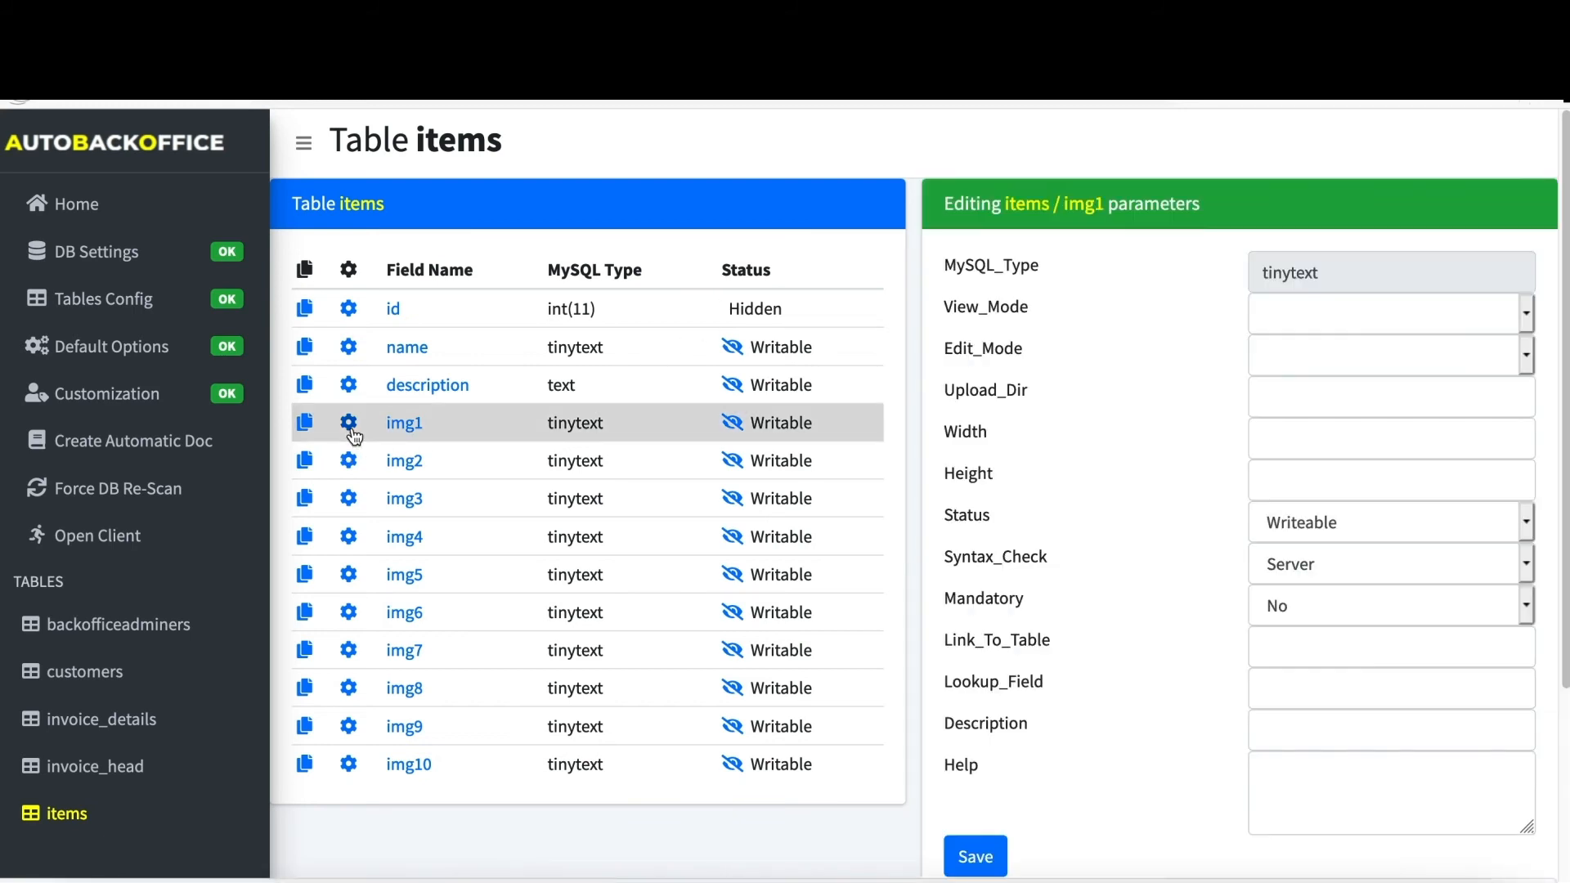
{"action": "left_click", "coordinate": [1374, 310]}
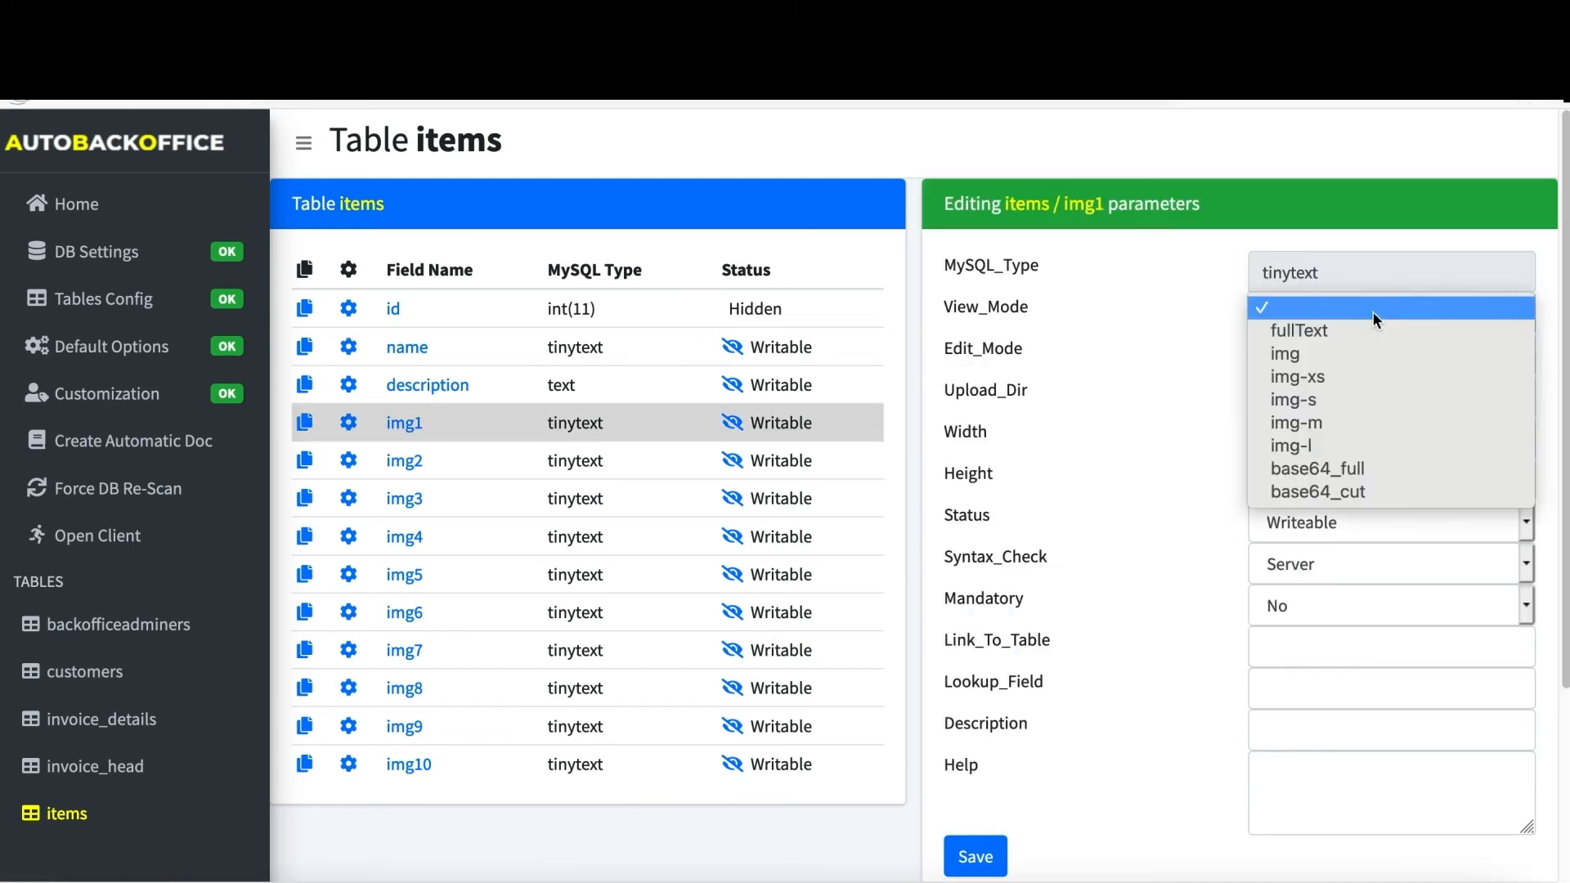
{"action": "left_click", "coordinate": [1336, 377]}
{"action": "left_click", "coordinate": [1307, 360]}
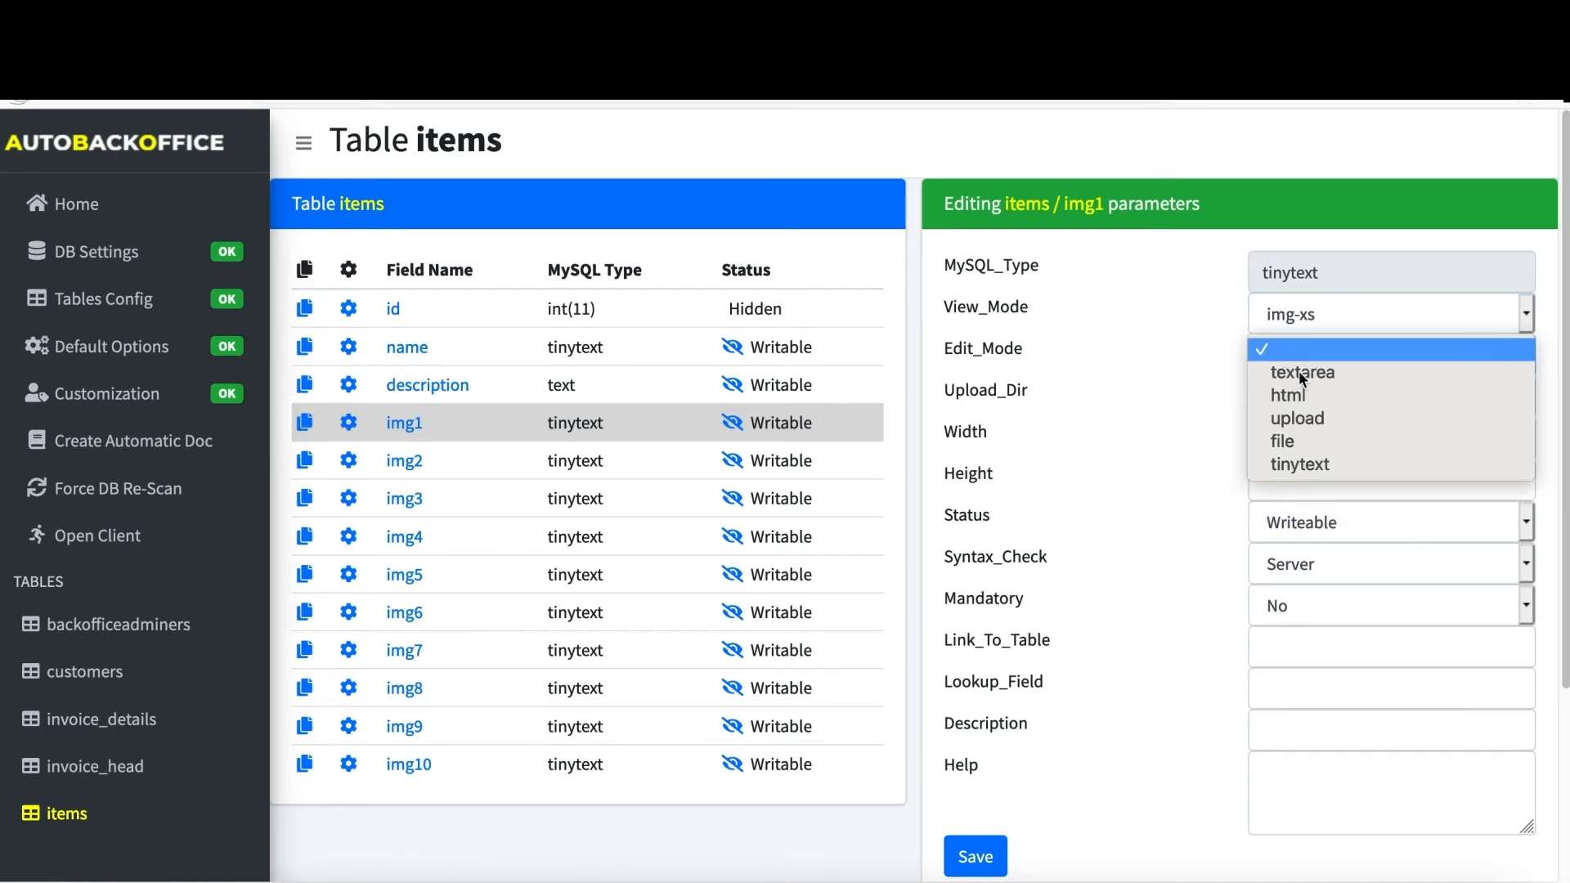
{"action": "left_click", "coordinate": [1302, 411]}
- Set img1's upload folder to ../abotest/items and save the field
{"action": "left_click", "coordinate": [1297, 407]}
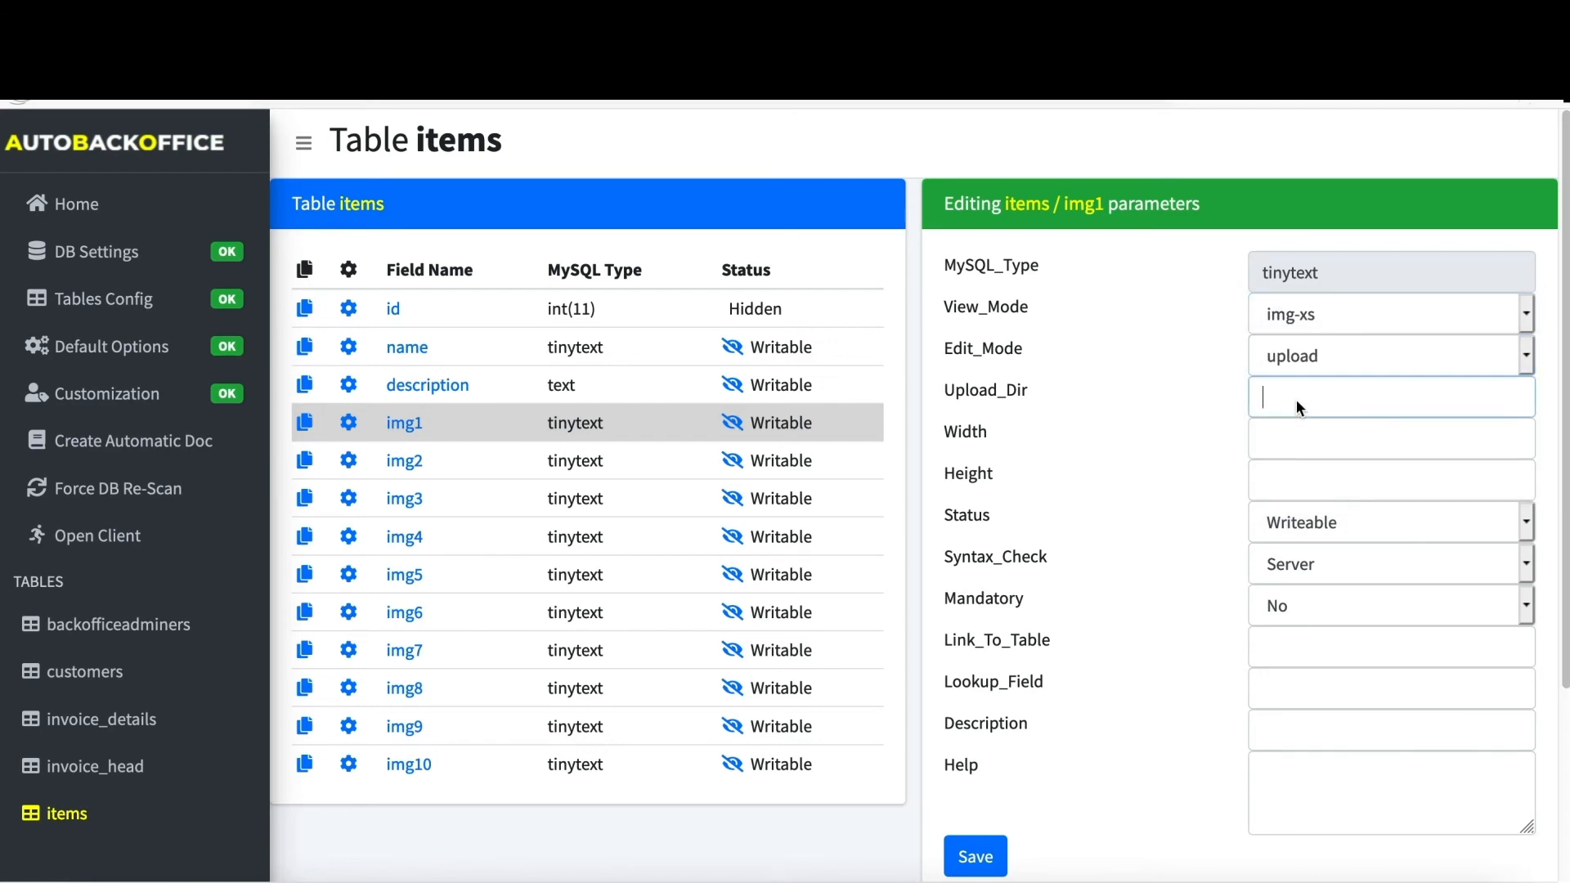
{"action": "type", "text": "../abotest/"}
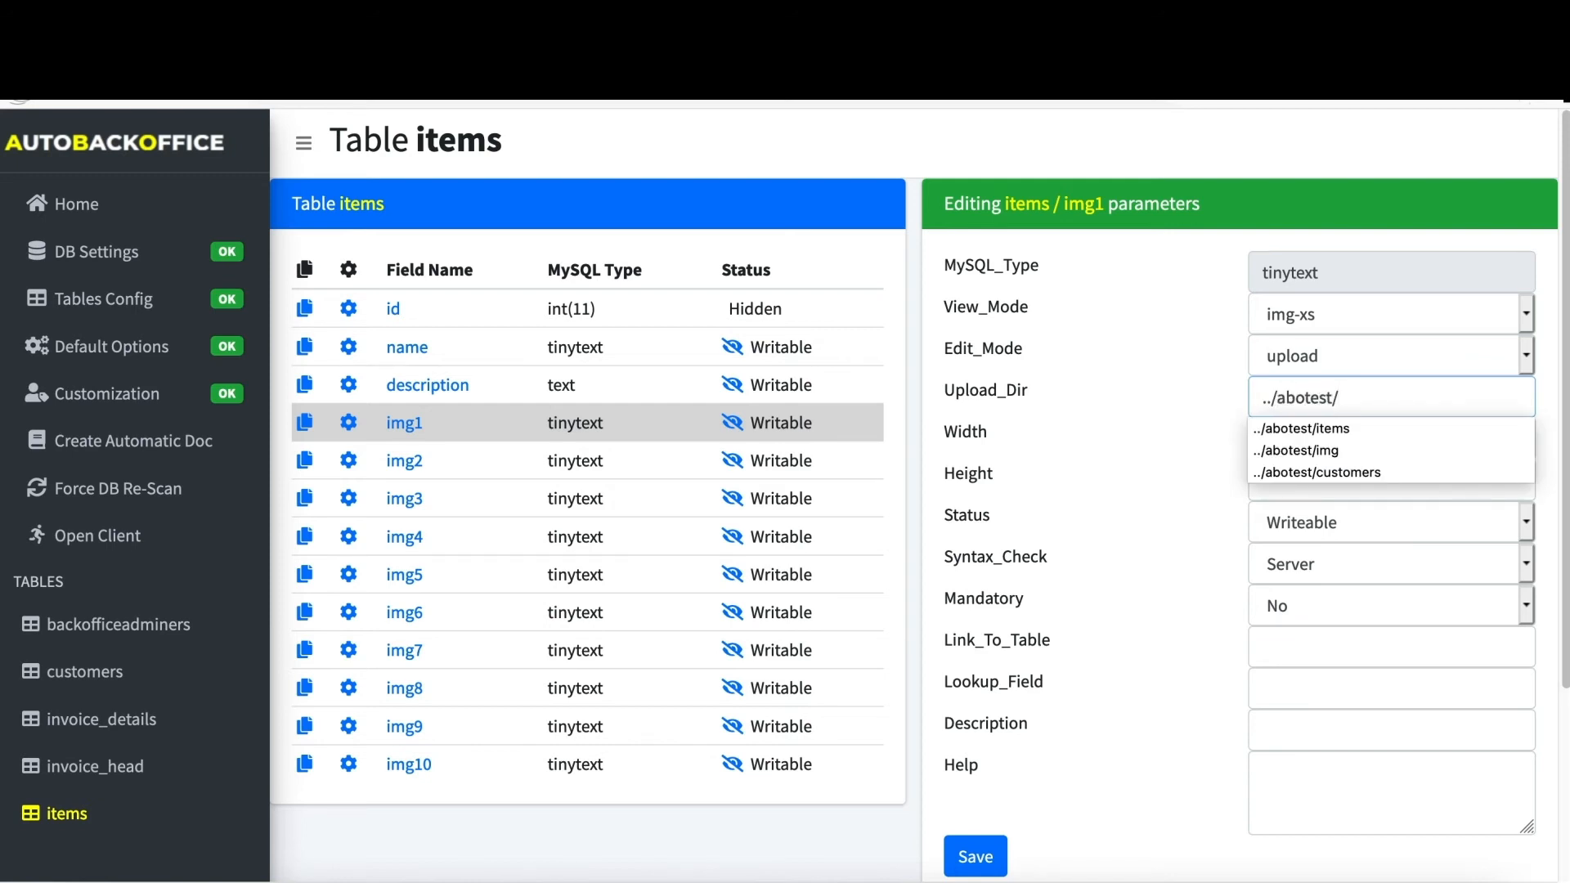
{"action": "type", "text": "items"}
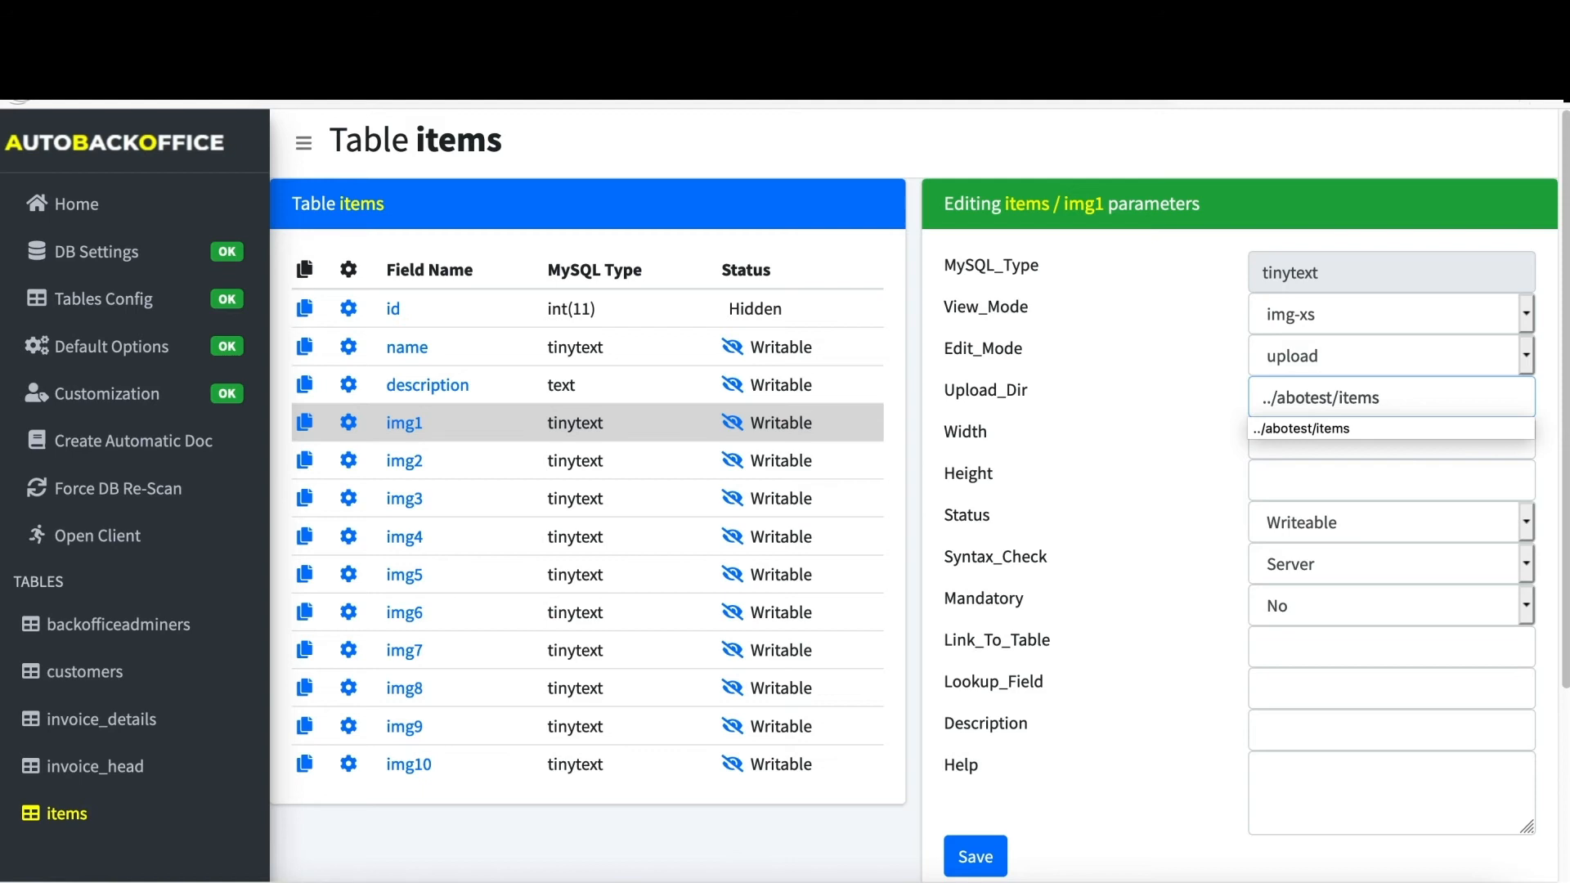
{"action": "left_click", "coordinate": [1169, 470]}
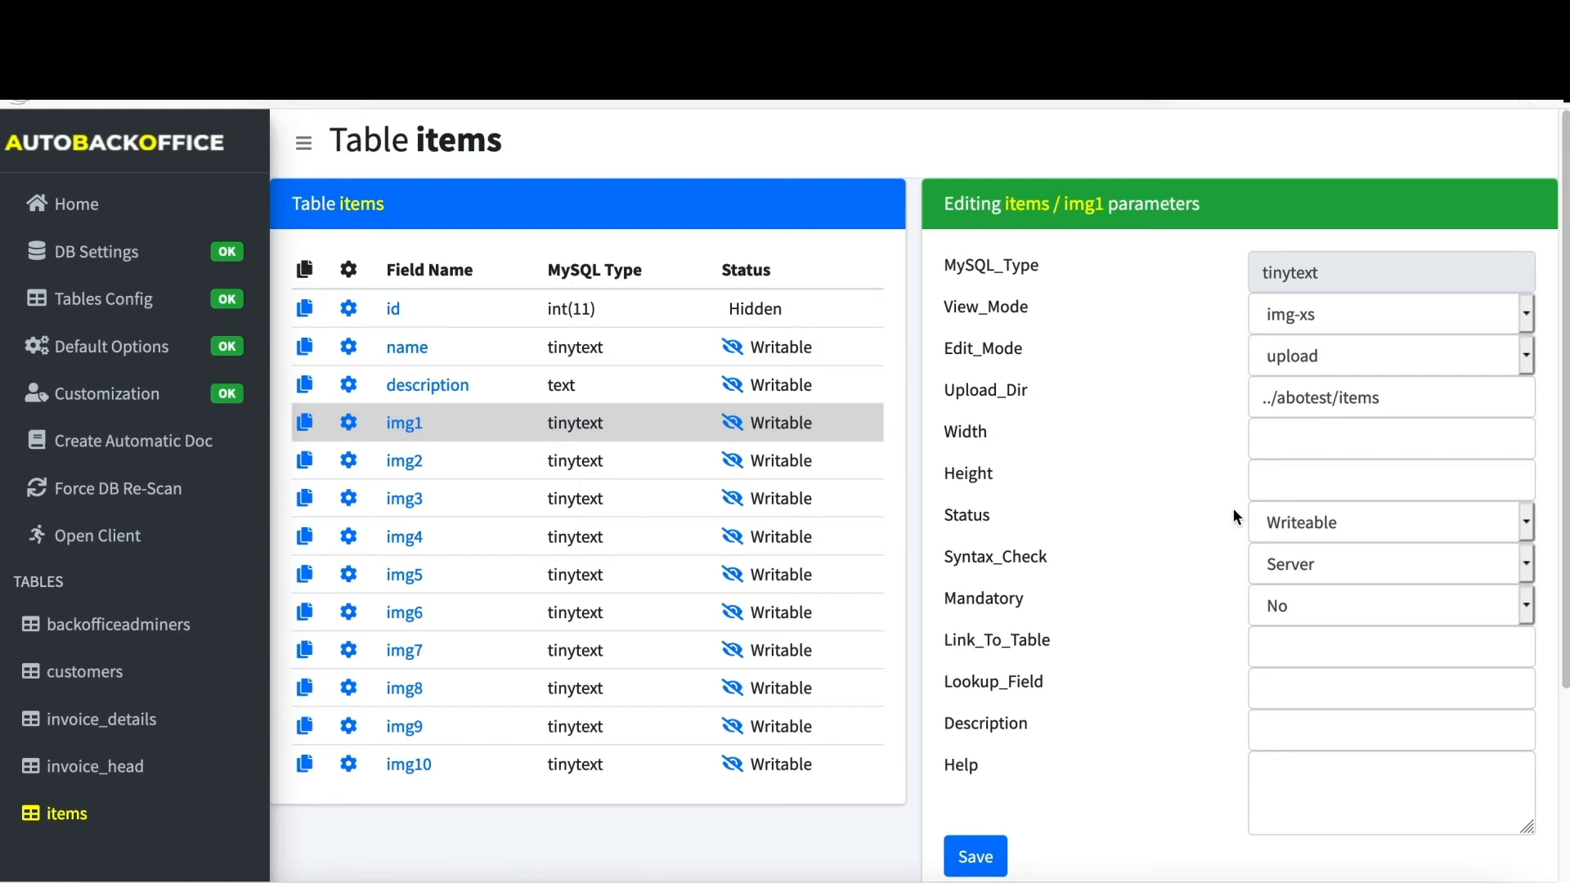
{"action": "scroll", "coordinate": [1233, 509], "scroll_direction": "down", "scroll_amount": 3}
{"action": "left_click", "coordinate": [984, 666]}
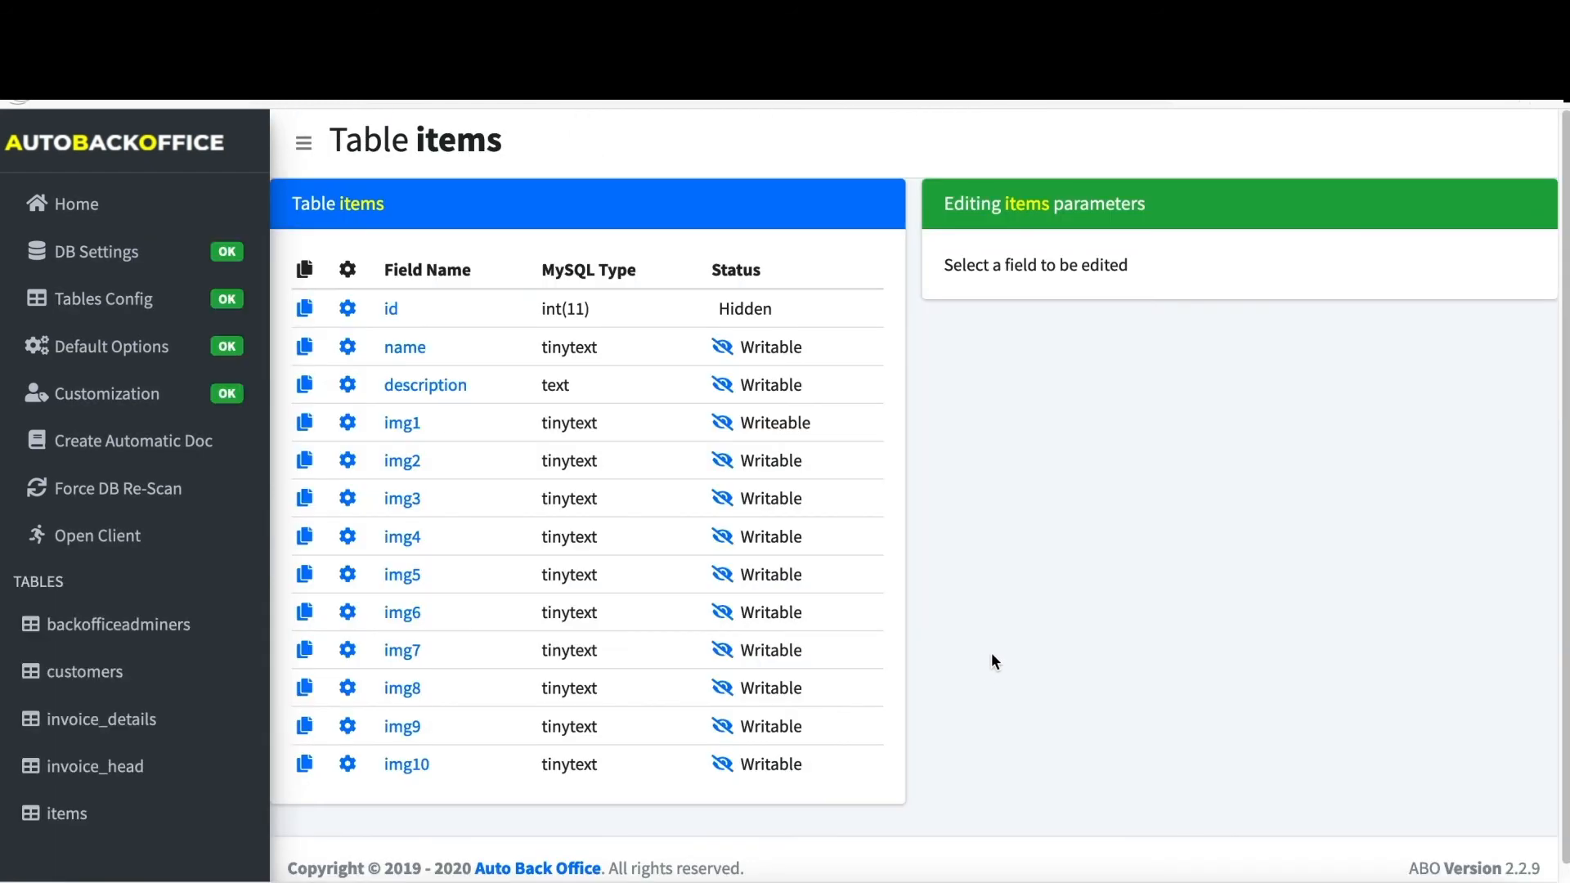
- Copy img1's image-upload format onto each field from img2 through img10
{"action": "left_click", "coordinate": [308, 434]}
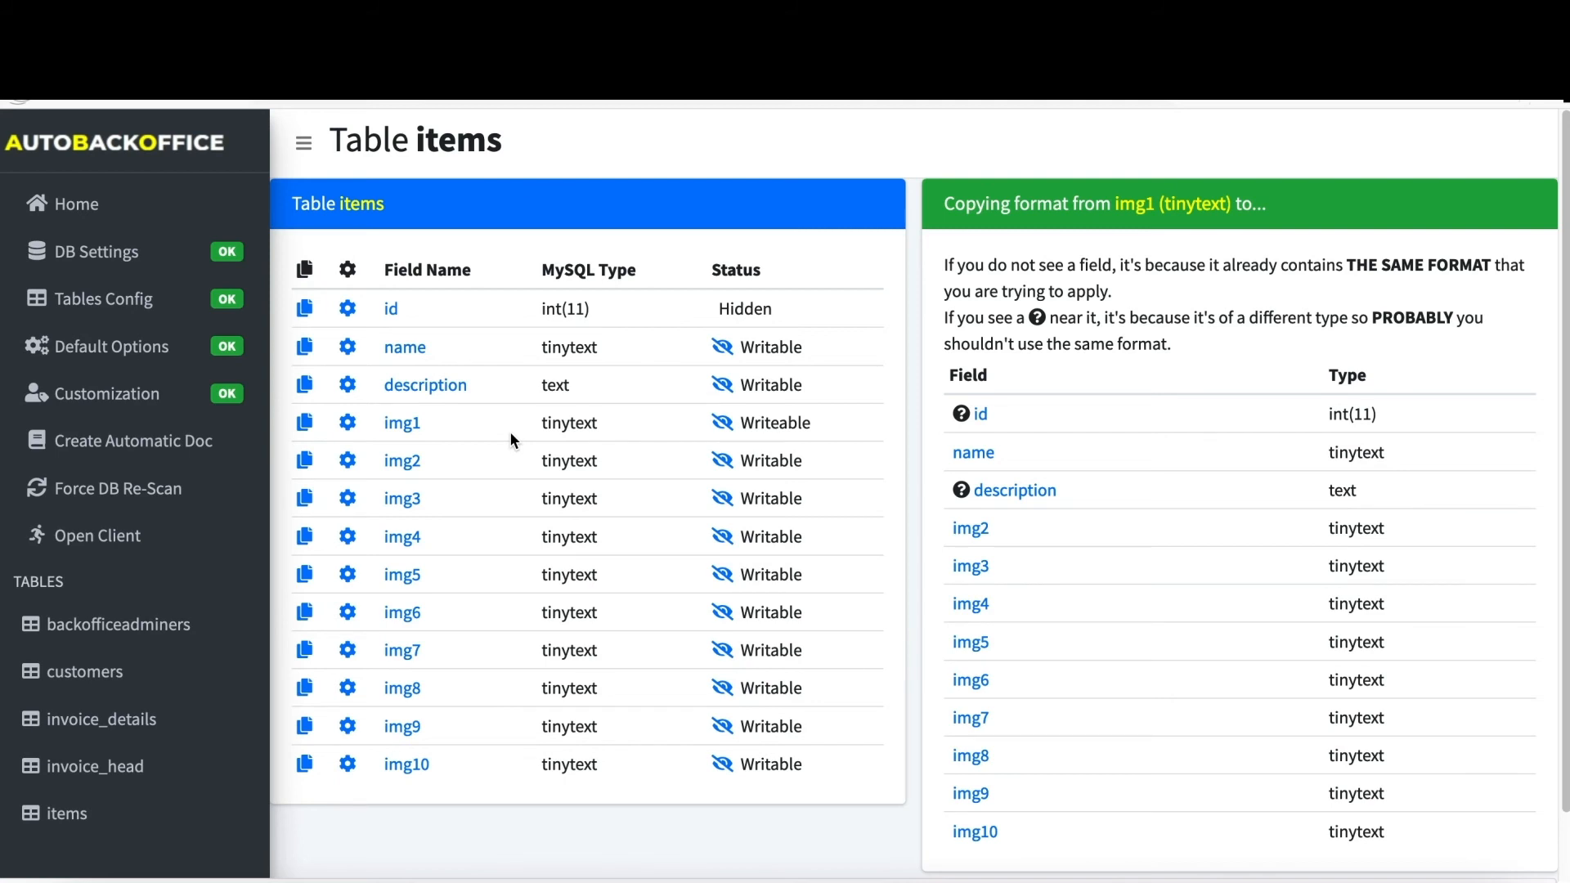
{"action": "left_click", "coordinate": [968, 520]}
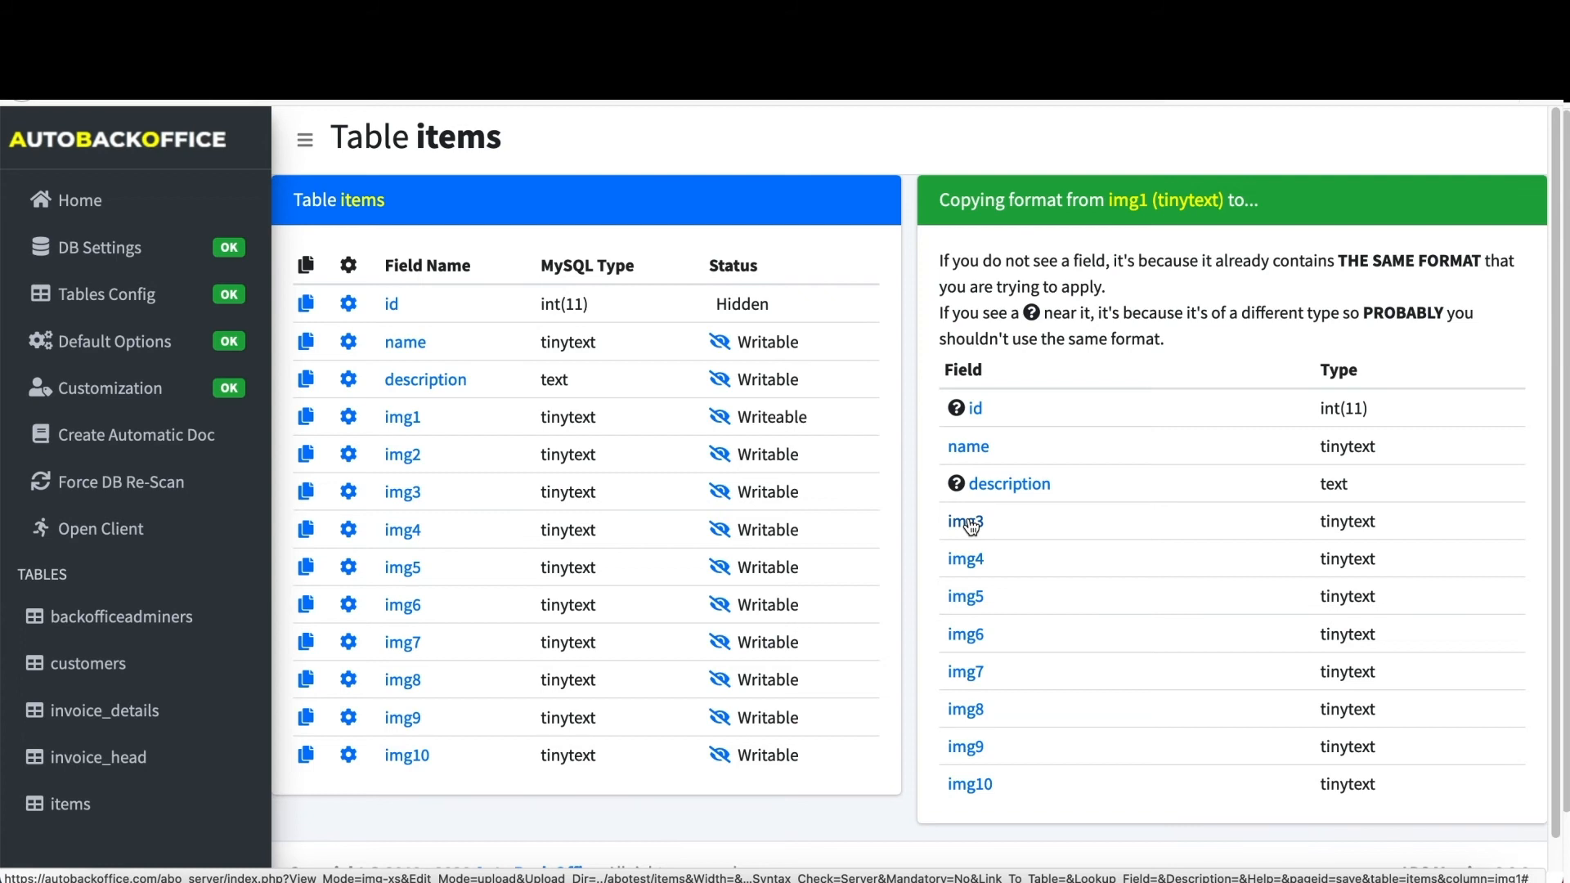
{"action": "left_click", "coordinate": [966, 521]}
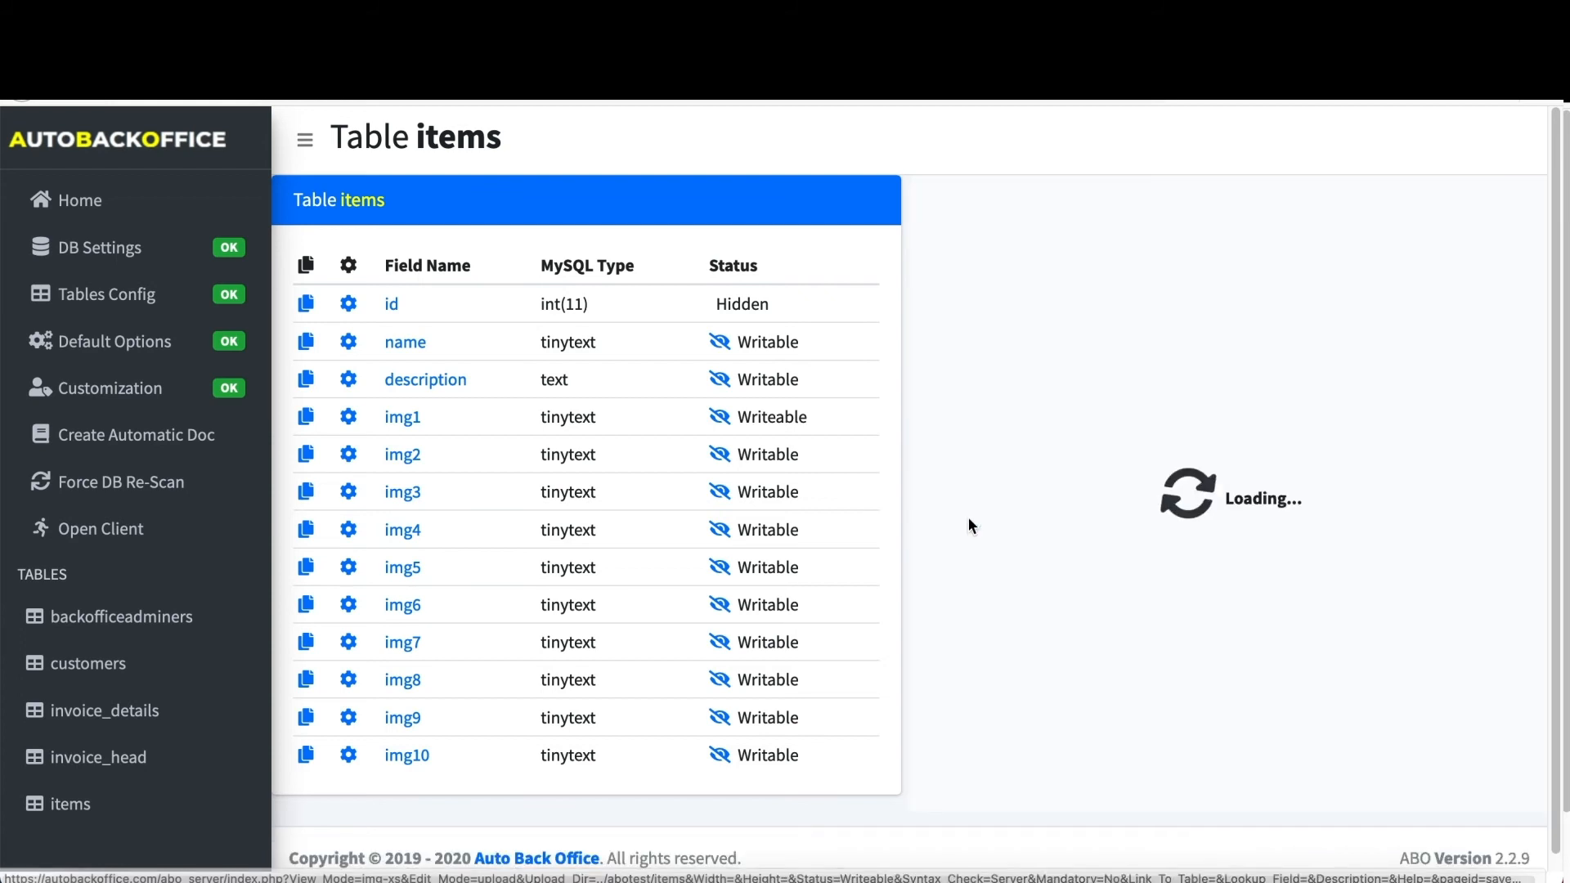
{"action": "left_click", "coordinate": [969, 522]}
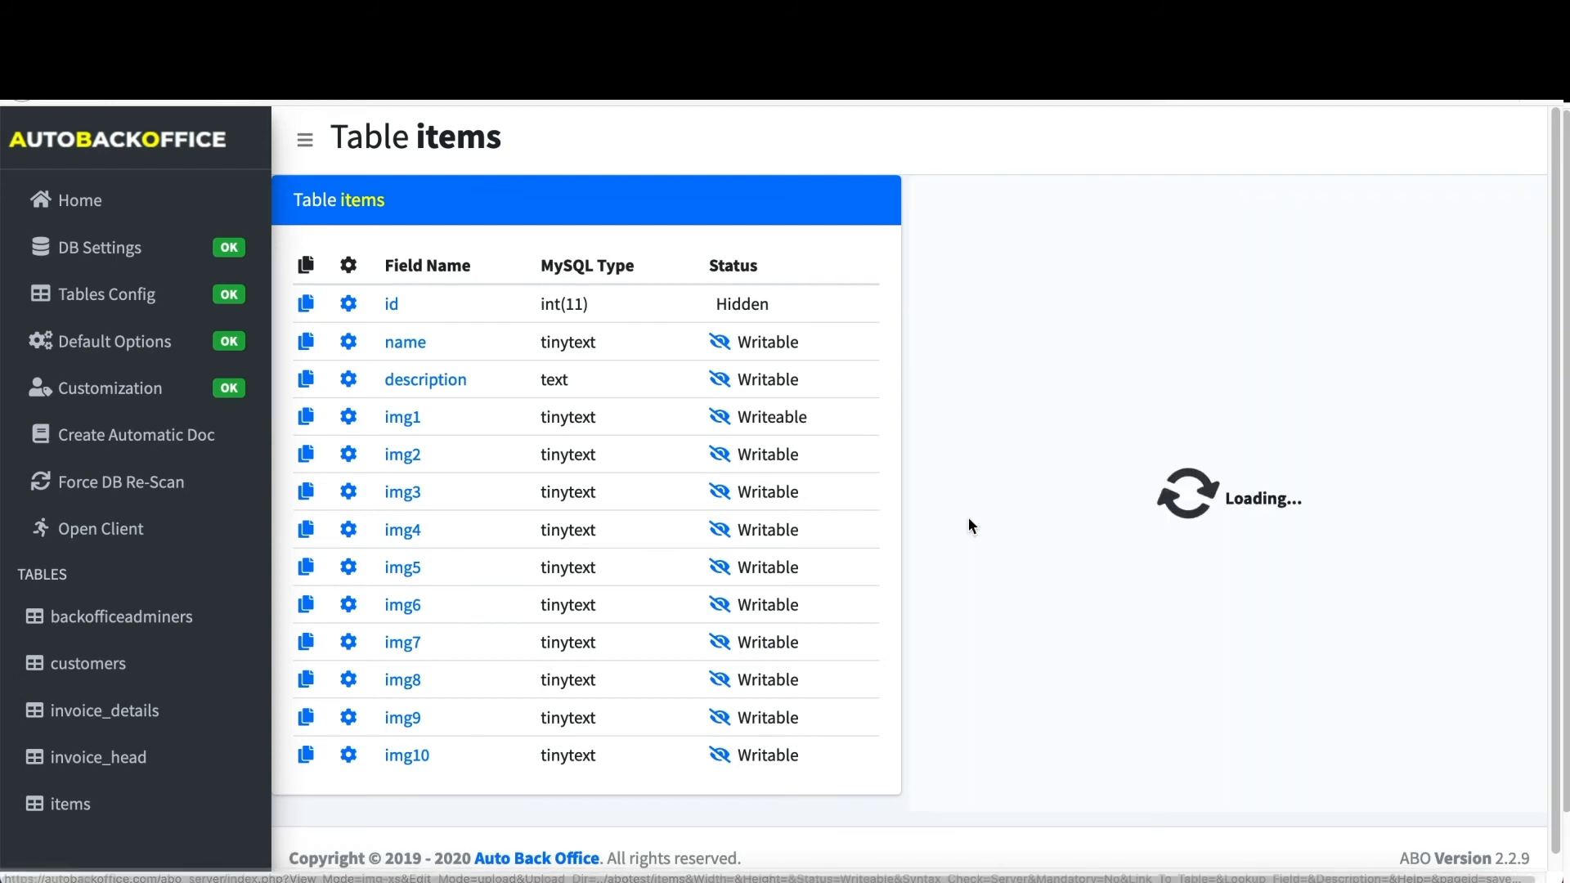
{"action": "left_click", "coordinate": [969, 522]}
{"action": "left_click", "coordinate": [969, 522]}
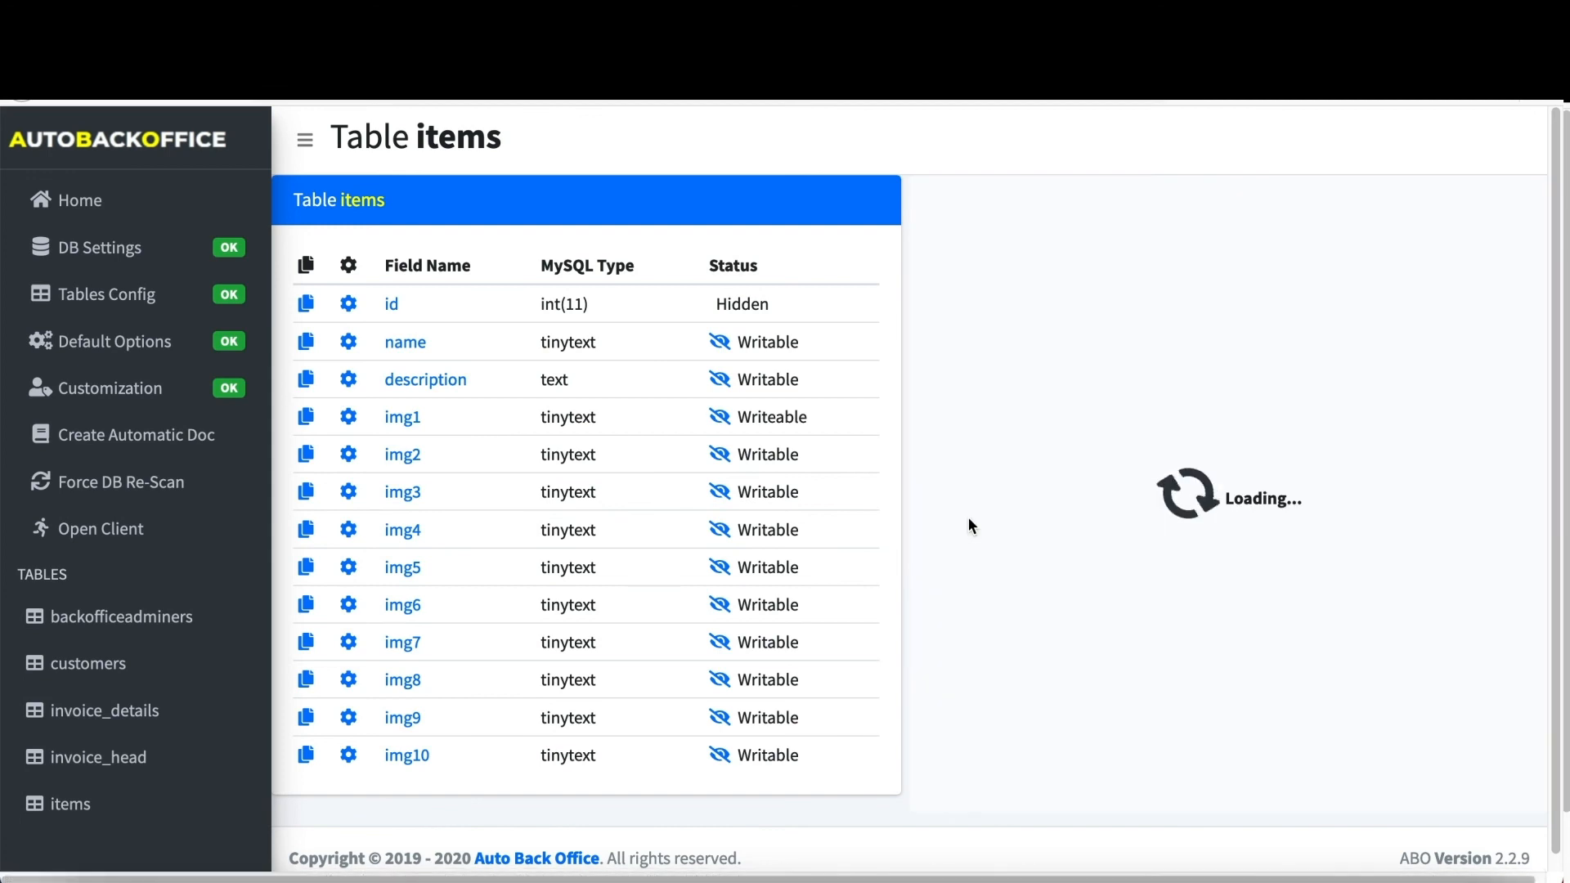
{"action": "left_click", "coordinate": [969, 522]}
{"action": "left_click", "coordinate": [969, 522]}
{"action": "left_click", "coordinate": [969, 522]}
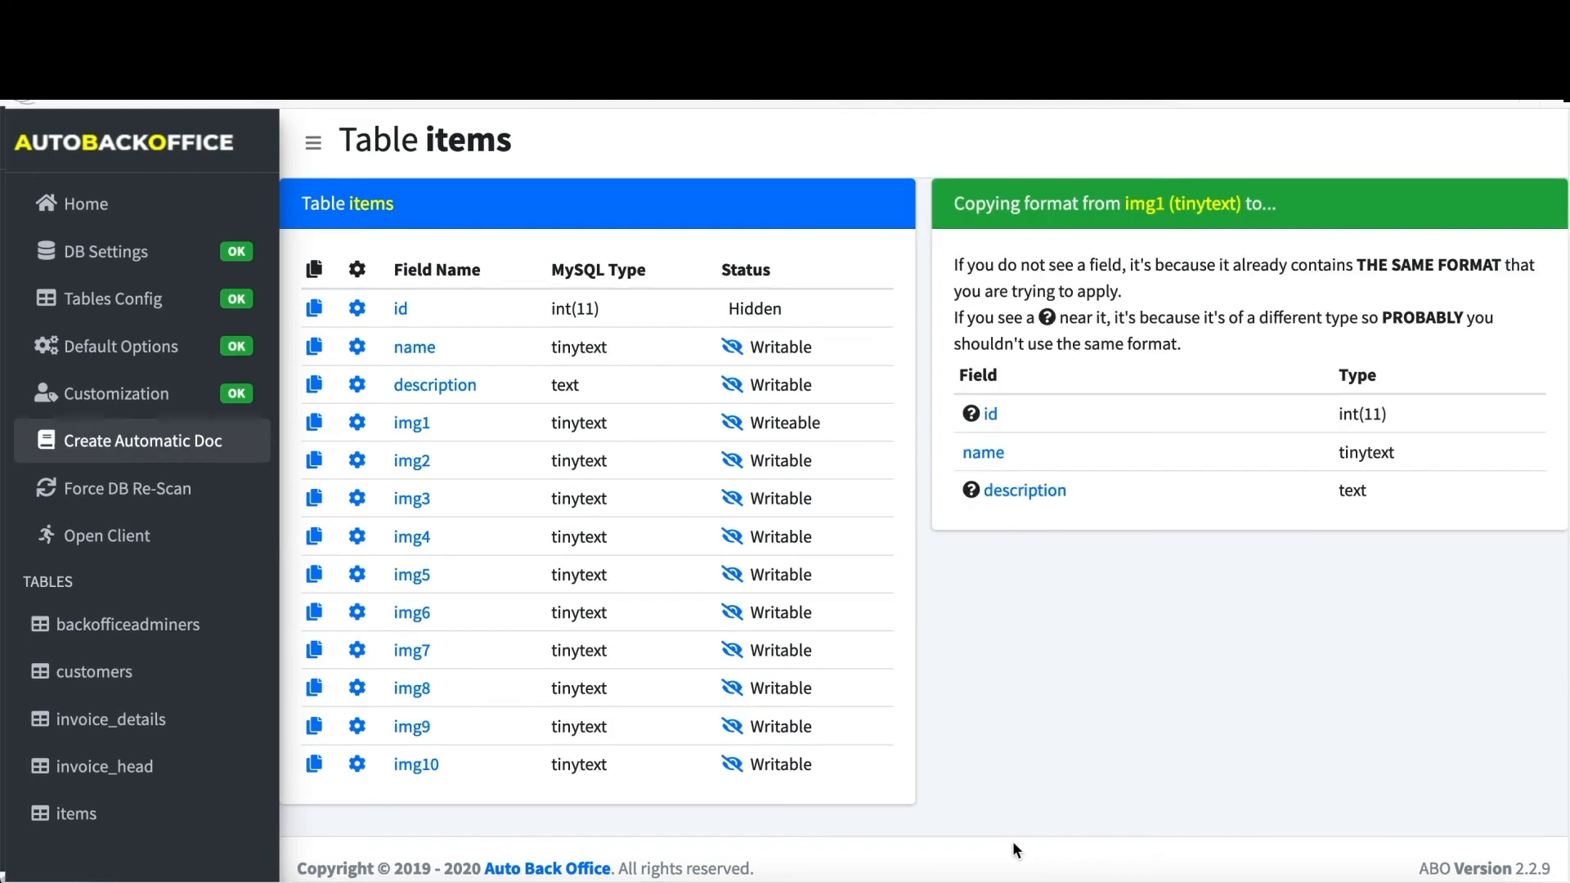
- Generate the automatic documentation PDF and zoom out to see whole pages
{"action": "left_click", "coordinate": [183, 444]}
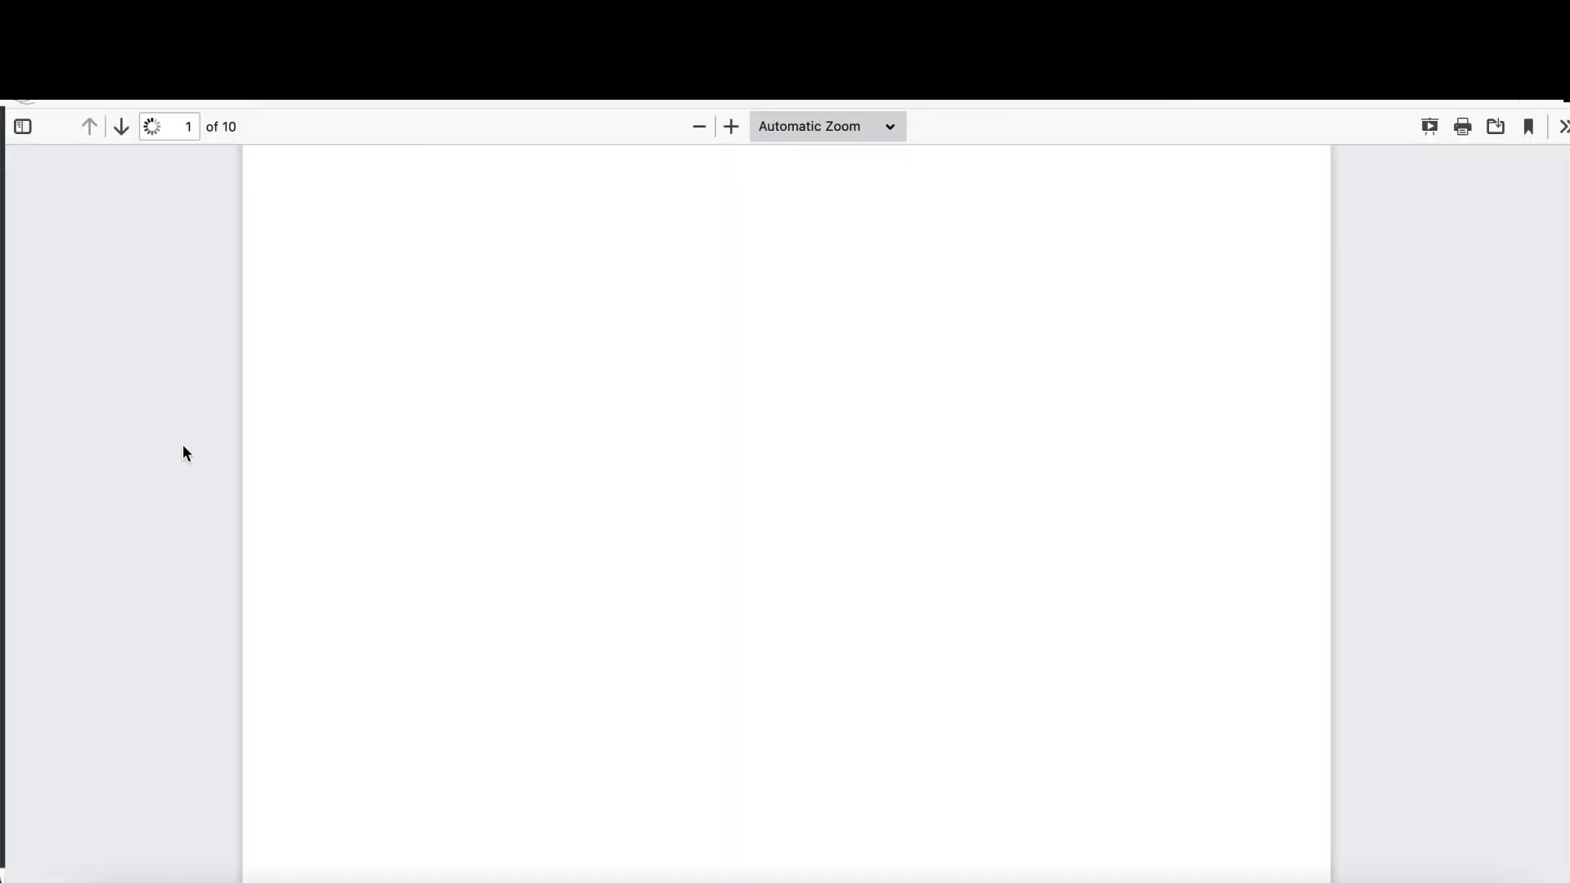
{"action": "scroll", "coordinate": [551, 355], "scroll_direction": "down", "scroll_amount": 5}
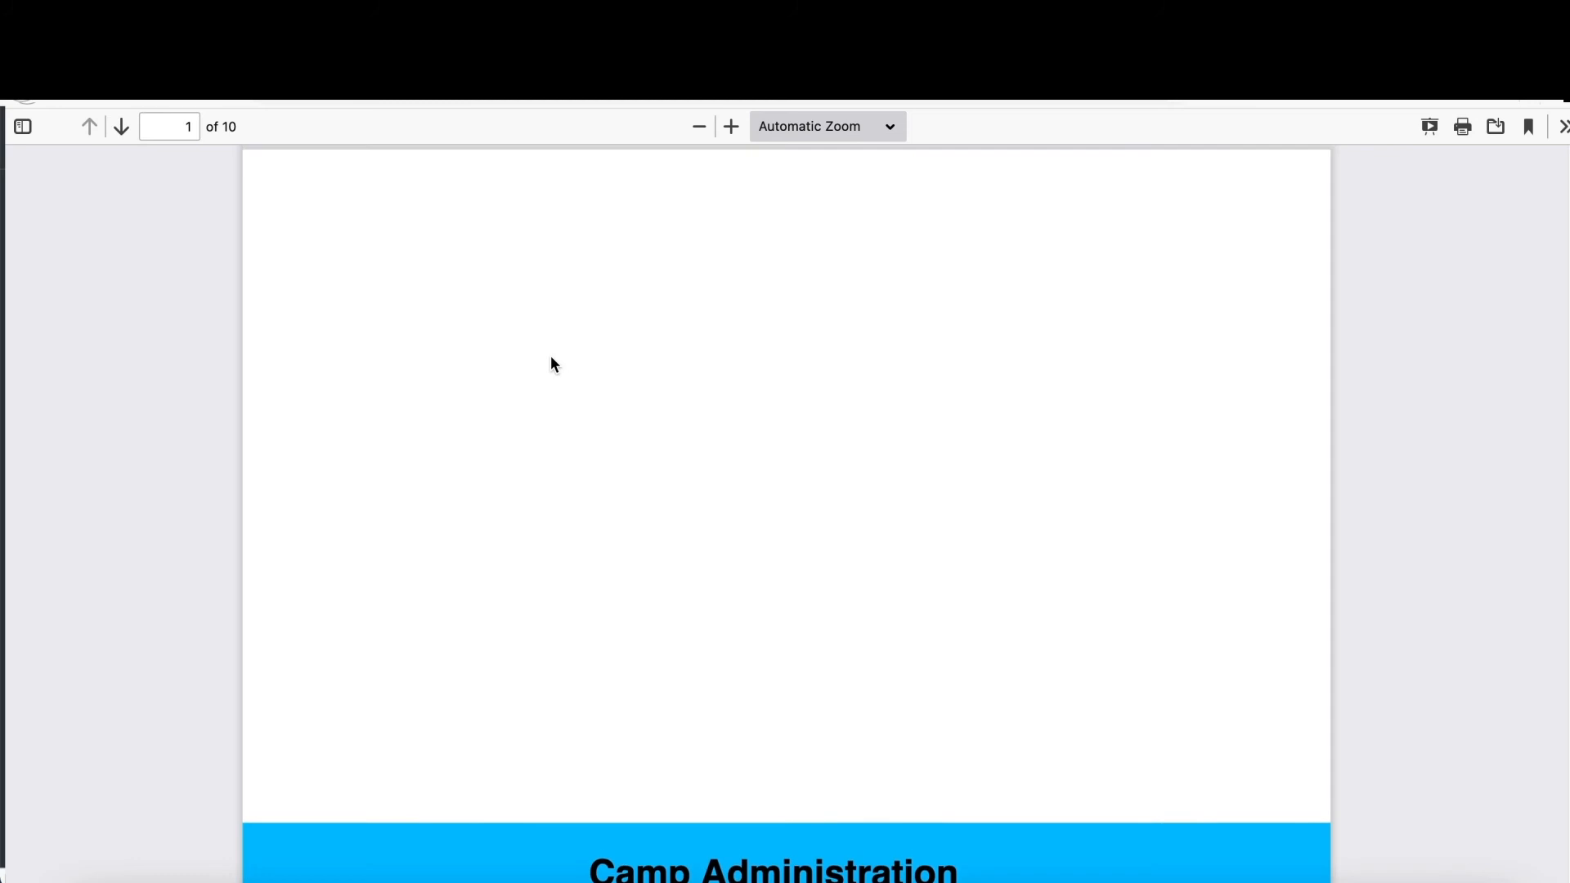
{"action": "left_click", "coordinate": [690, 129]}
{"action": "left_click", "coordinate": [689, 129]}
{"action": "left_click", "coordinate": [689, 129]}
{"action": "left_click", "coordinate": [689, 129]}
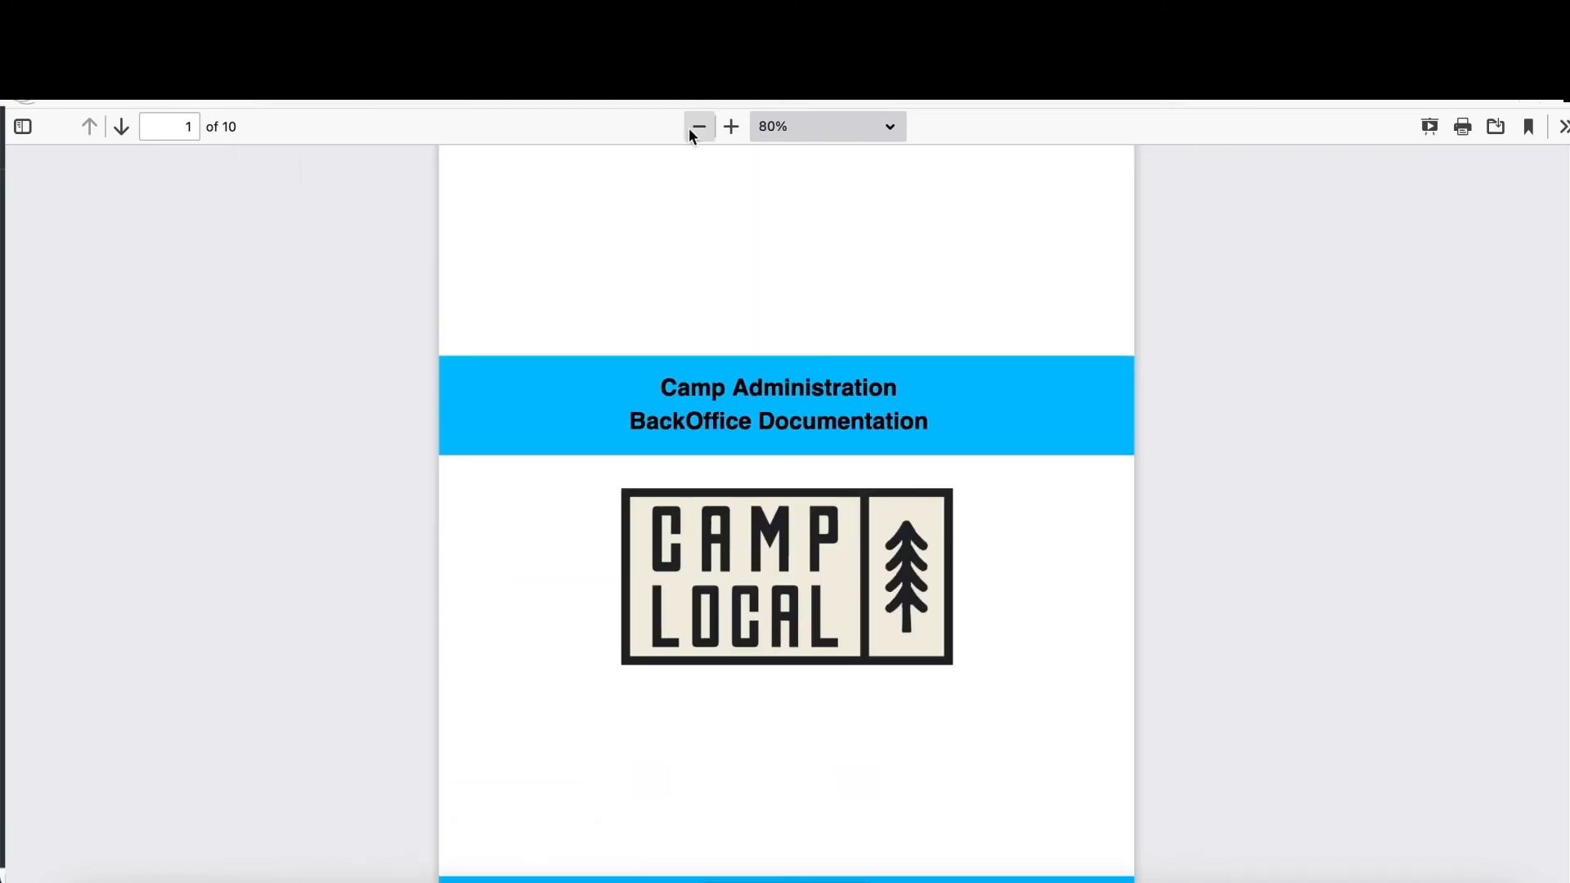
{"action": "left_click", "coordinate": [690, 129]}
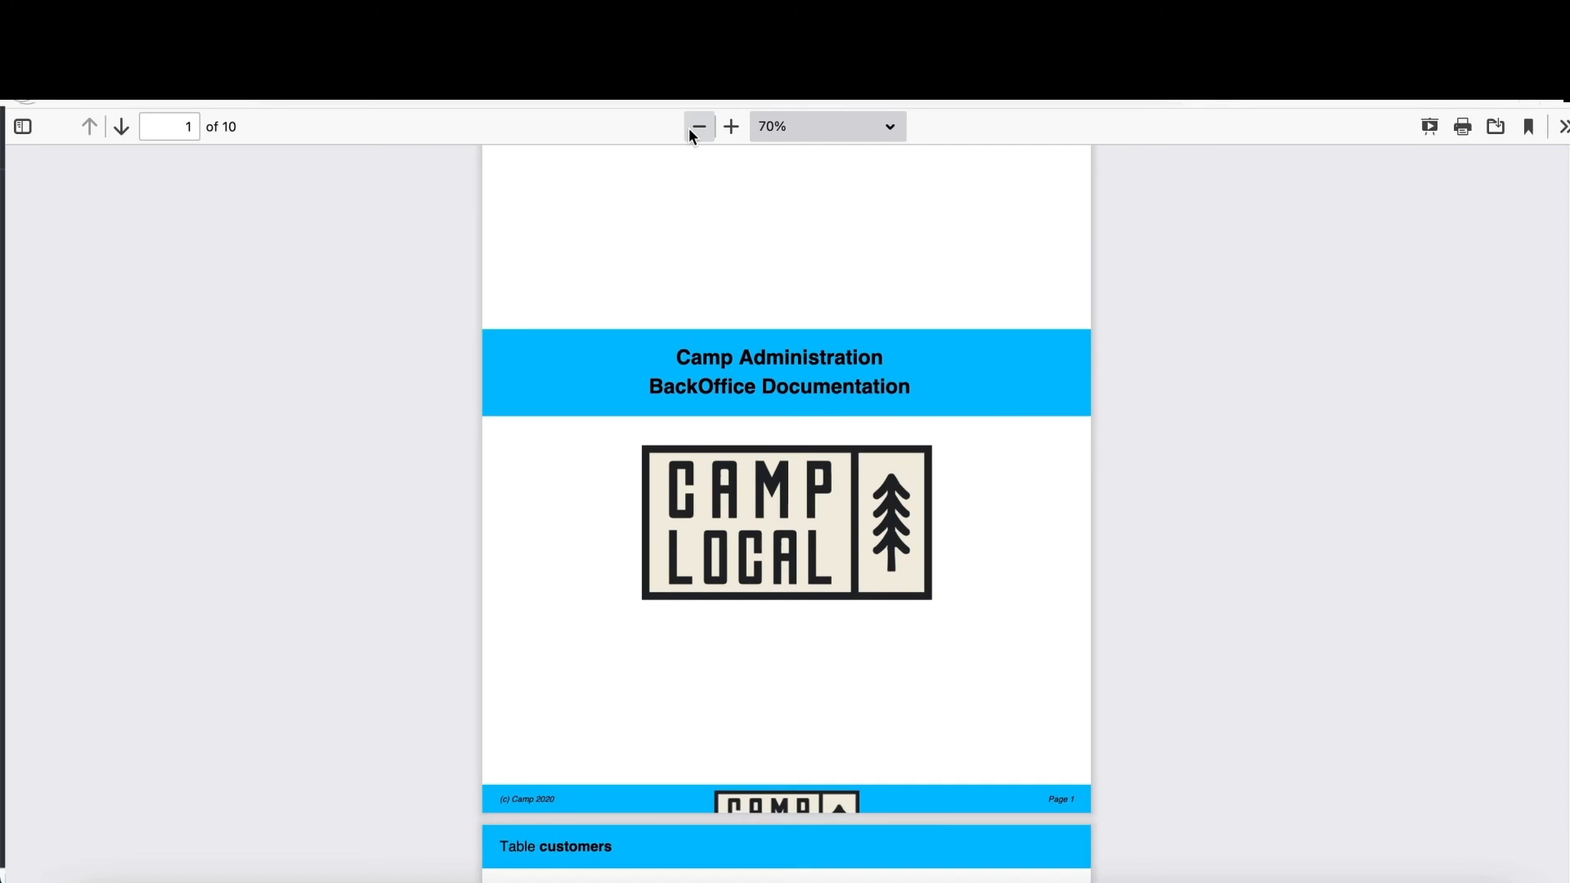
- Switch the PDF viewer to Odd Spreads and look through the 10 documentation pages
{"action": "left_click", "coordinate": [1557, 127]}
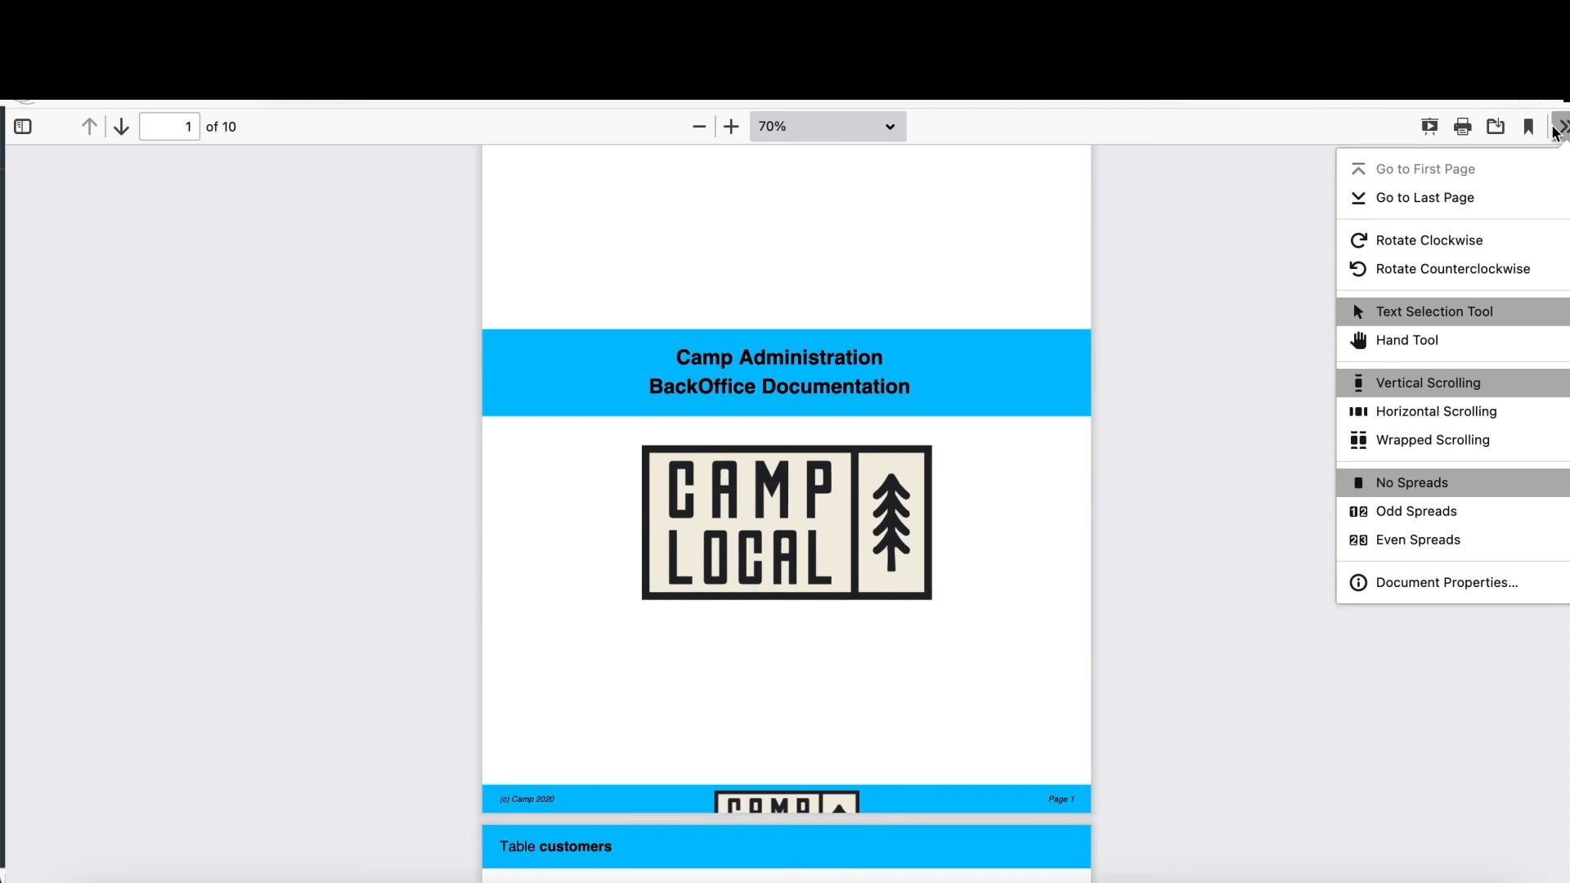
{"action": "left_click", "coordinate": [1453, 518]}
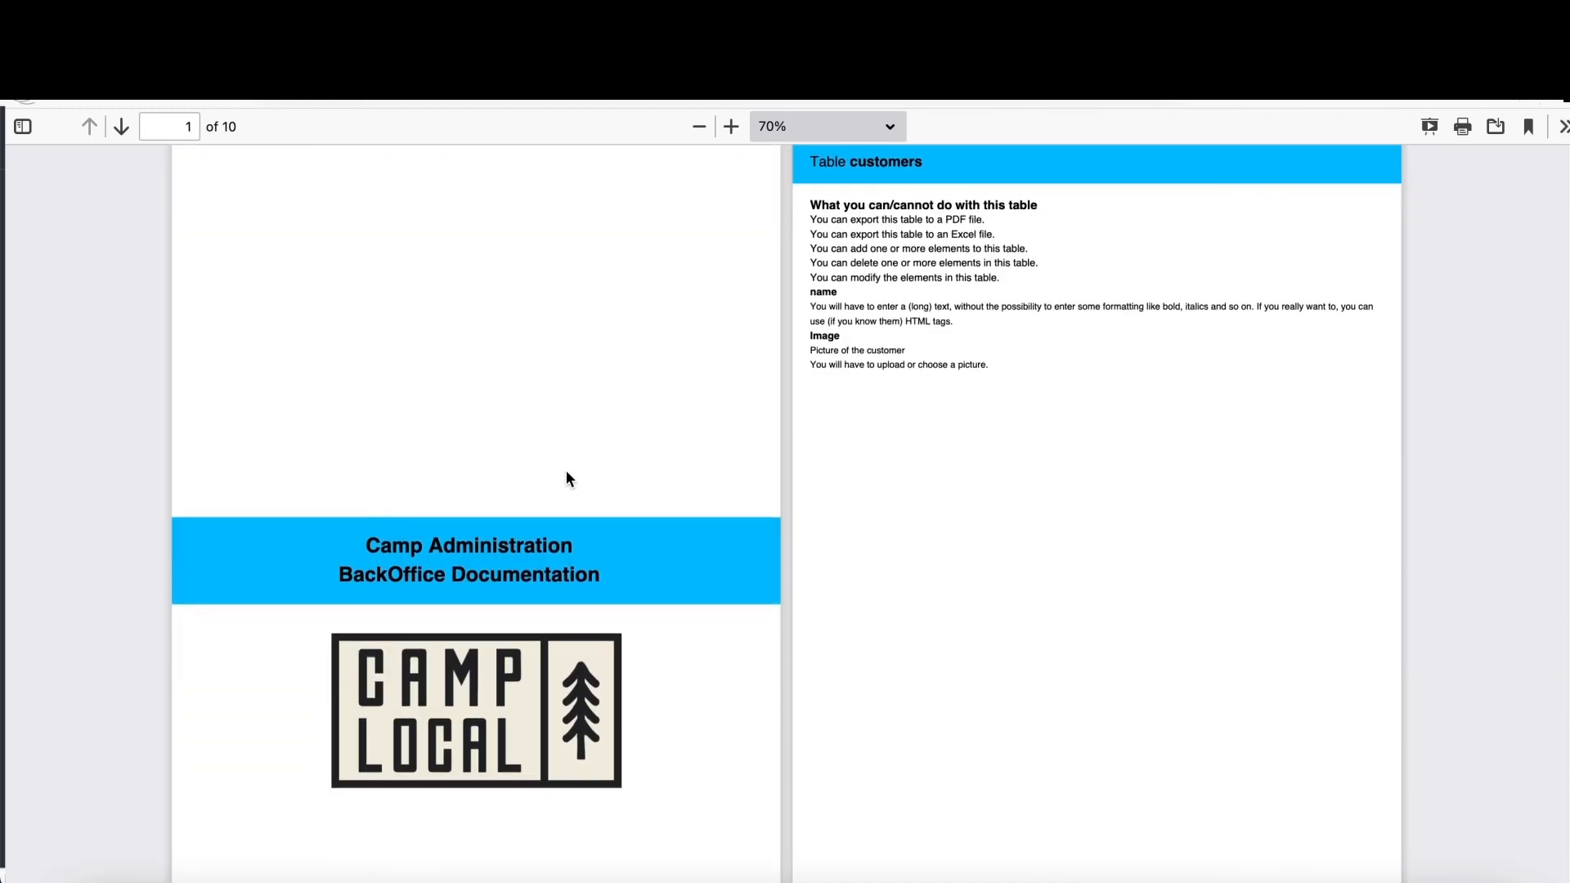
{"action": "scroll", "coordinate": [568, 474], "scroll_direction": "down", "scroll_amount": 3}
{"action": "scroll", "coordinate": [568, 477], "scroll_direction": "down", "scroll_amount": 15}
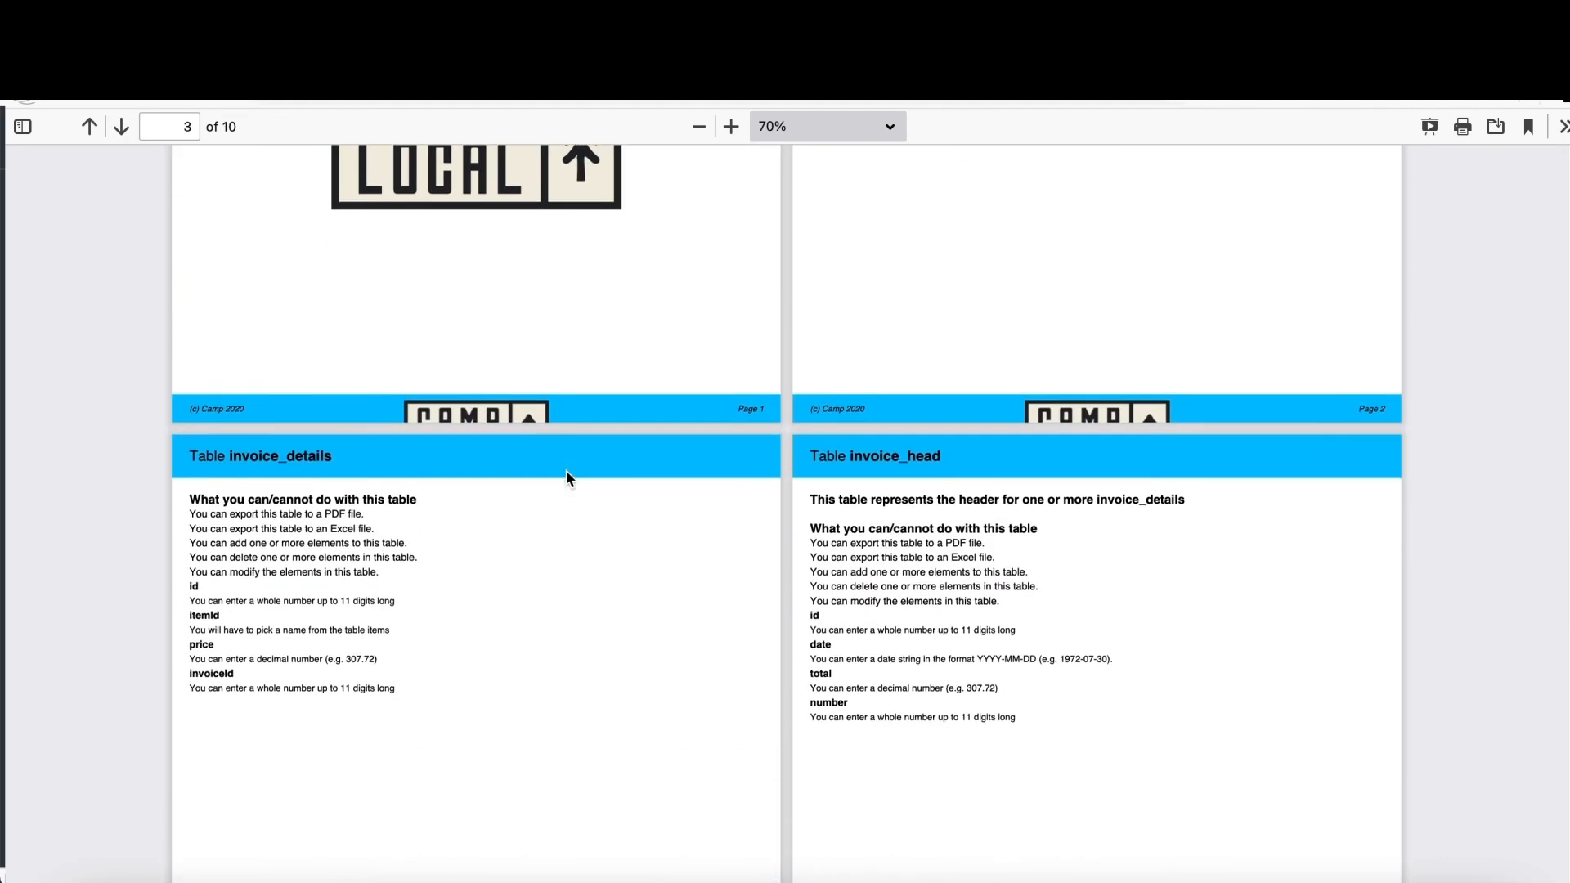
{"action": "scroll", "coordinate": [569, 476], "scroll_direction": "down", "scroll_amount": 8}
{"action": "scroll", "coordinate": [568, 476], "scroll_direction": "up", "scroll_amount": 9}
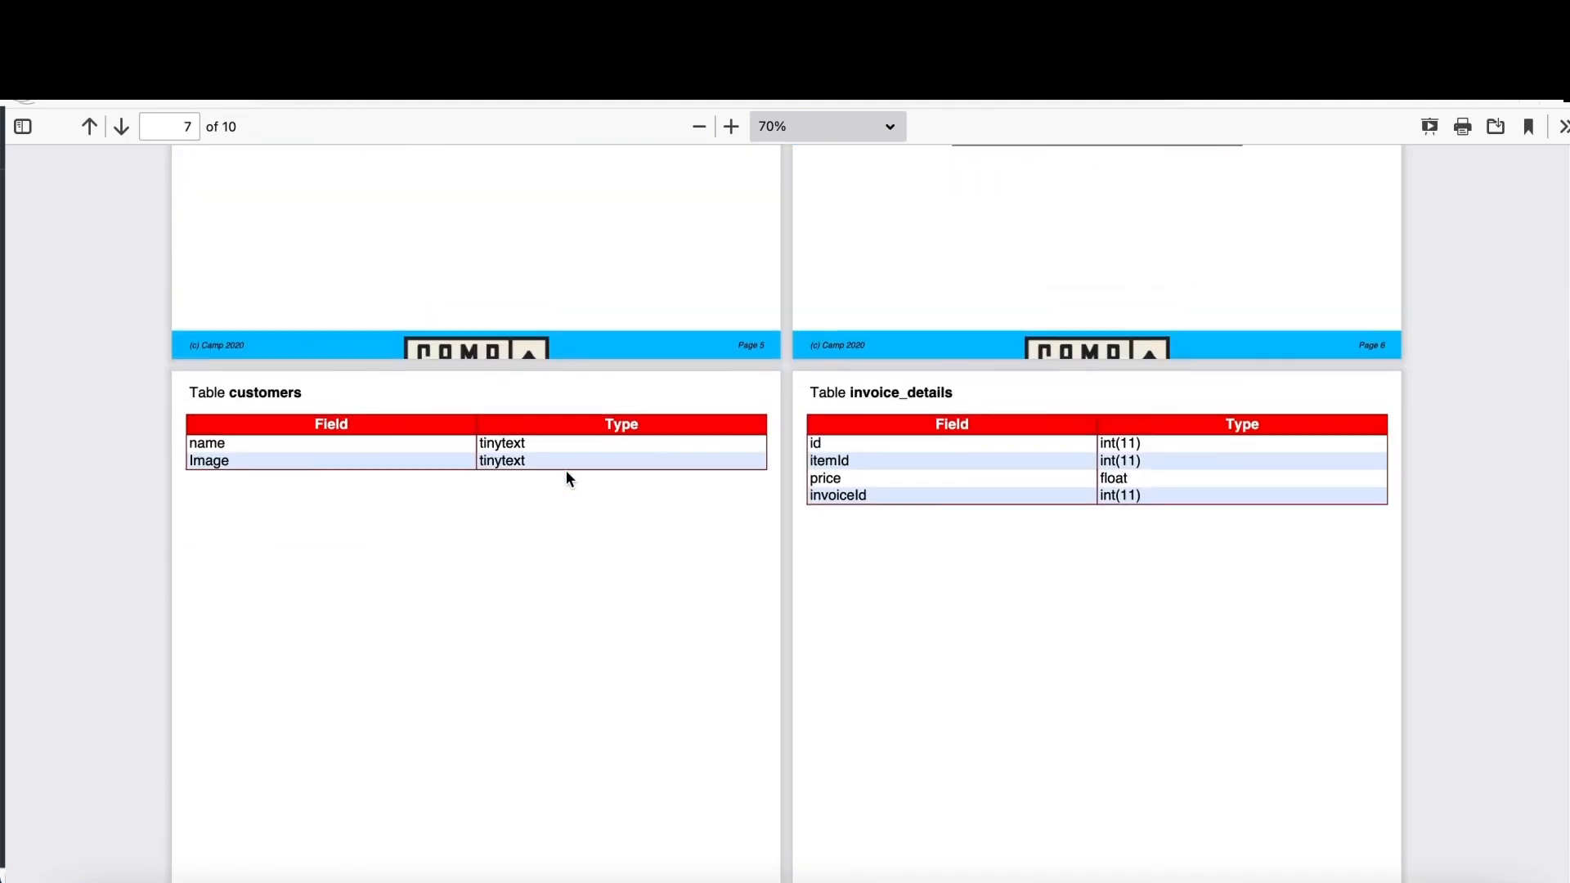
{"action": "scroll", "coordinate": [568, 477], "scroll_direction": "down", "scroll_amount": 8}
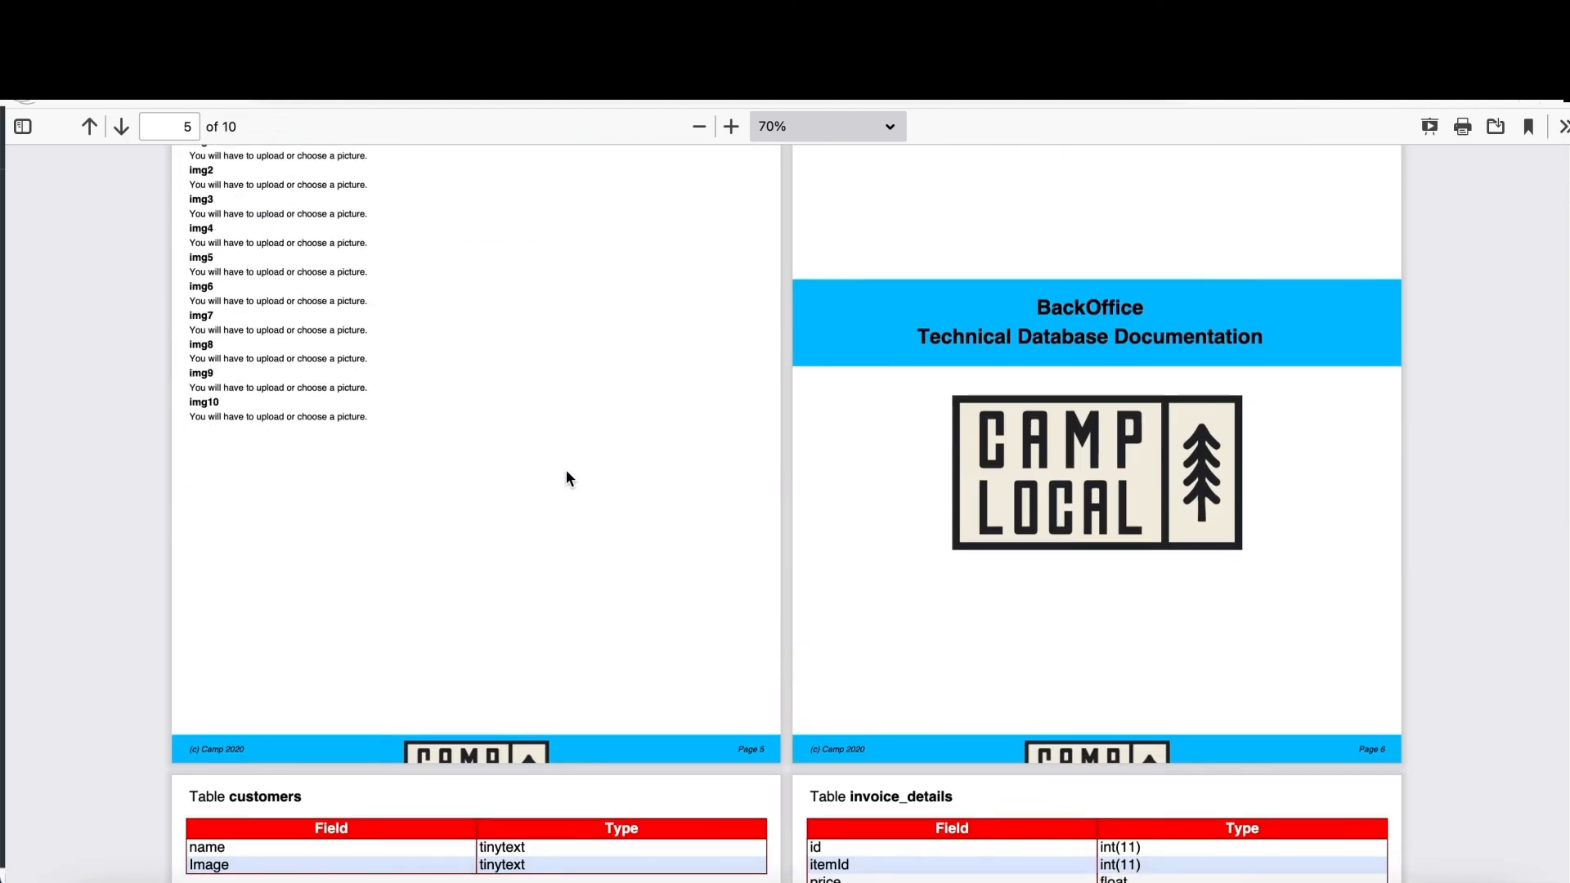
{"action": "scroll", "coordinate": [567, 474], "scroll_direction": "down", "scroll_amount": 17}
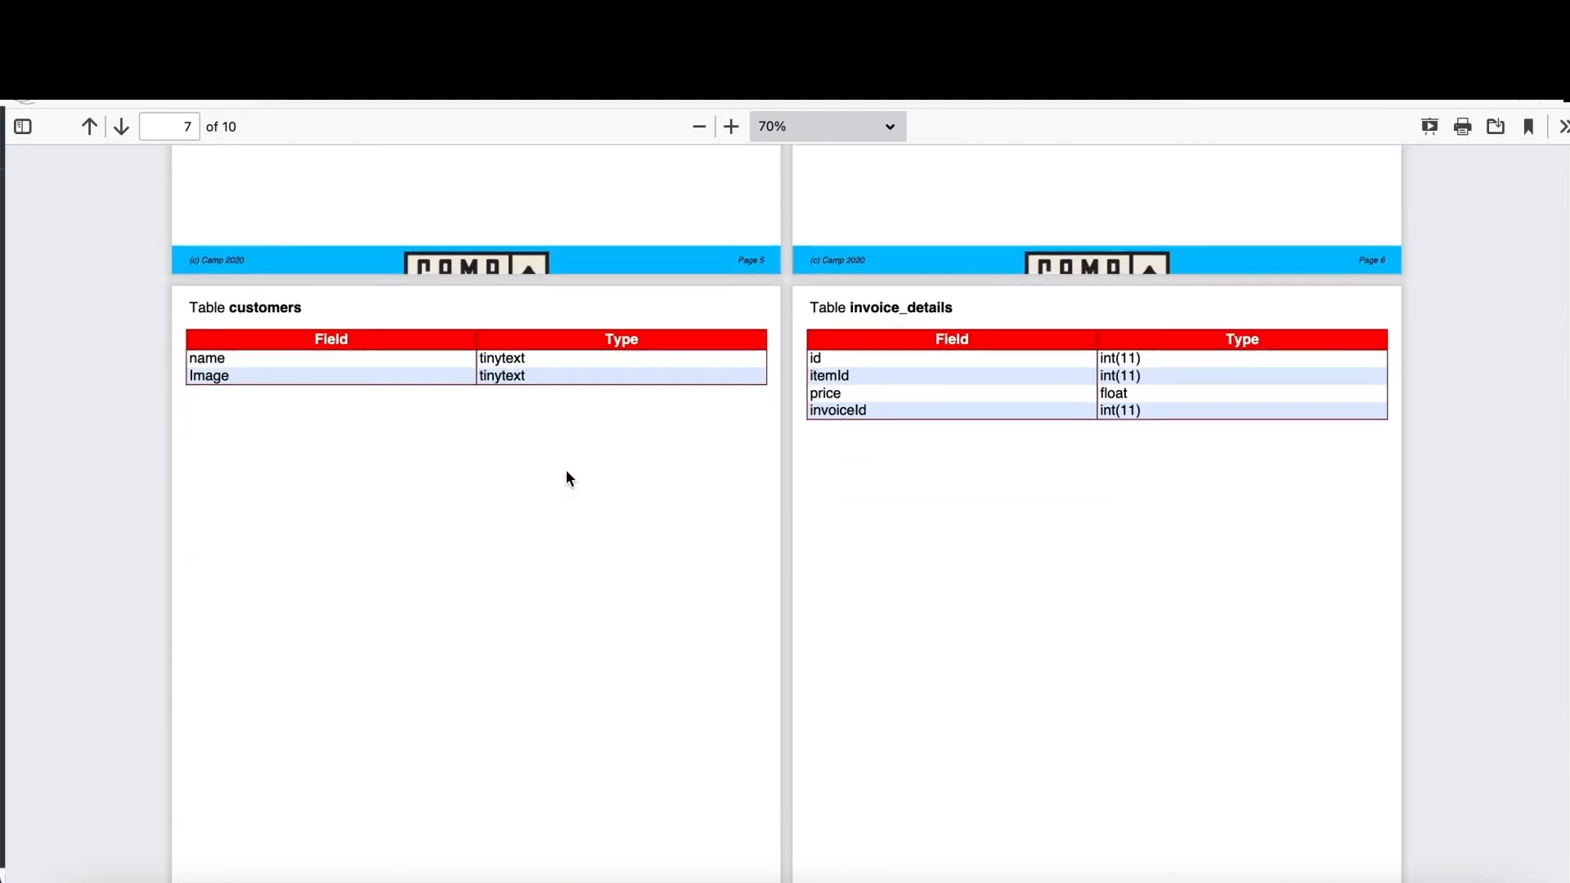
{"action": "scroll", "coordinate": [567, 474], "scroll_direction": "down", "scroll_amount": 5}
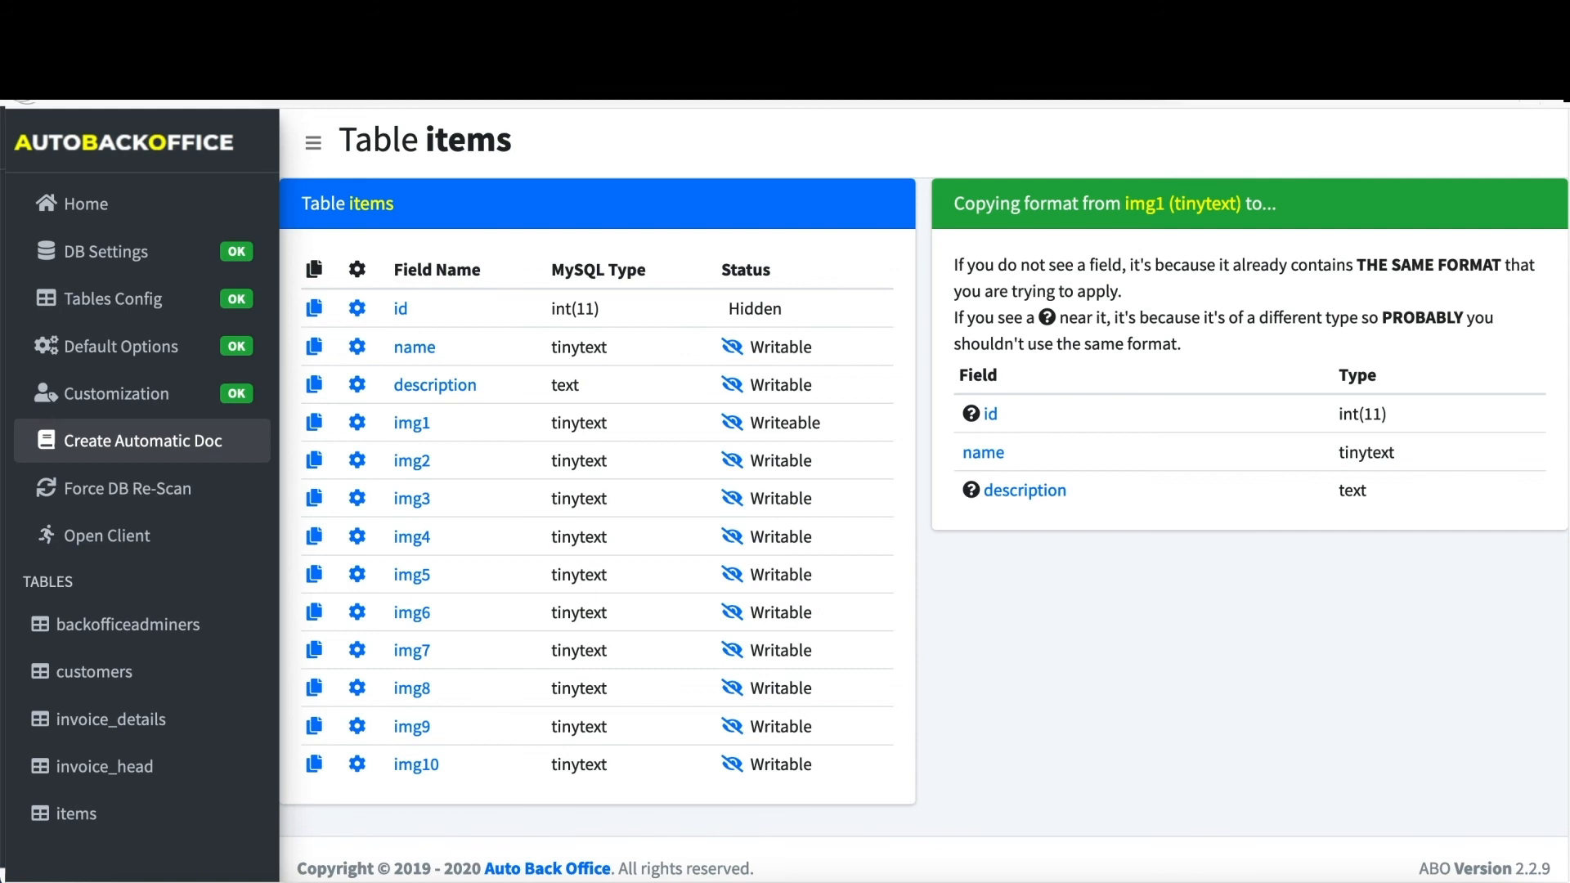
{"action": "left_click", "coordinate": [143, 490]}
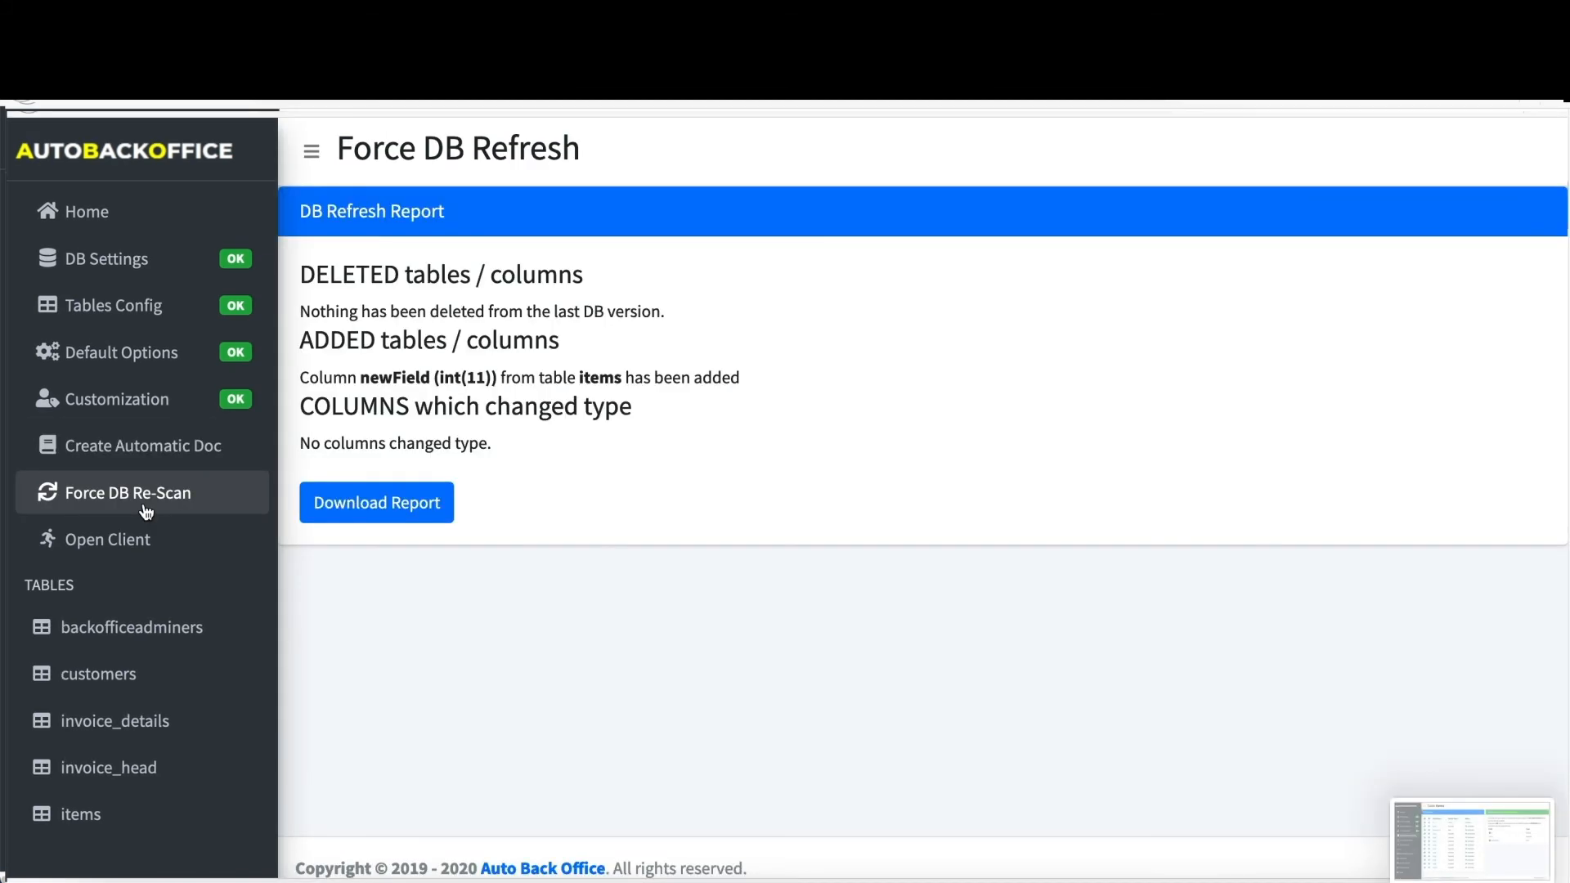
- Highlight the re-scan report line for newField (int(11)) added to items, then launch the client
{"action": "left_click_drag", "start_coordinate": [297, 377], "coordinate": [789, 375]}
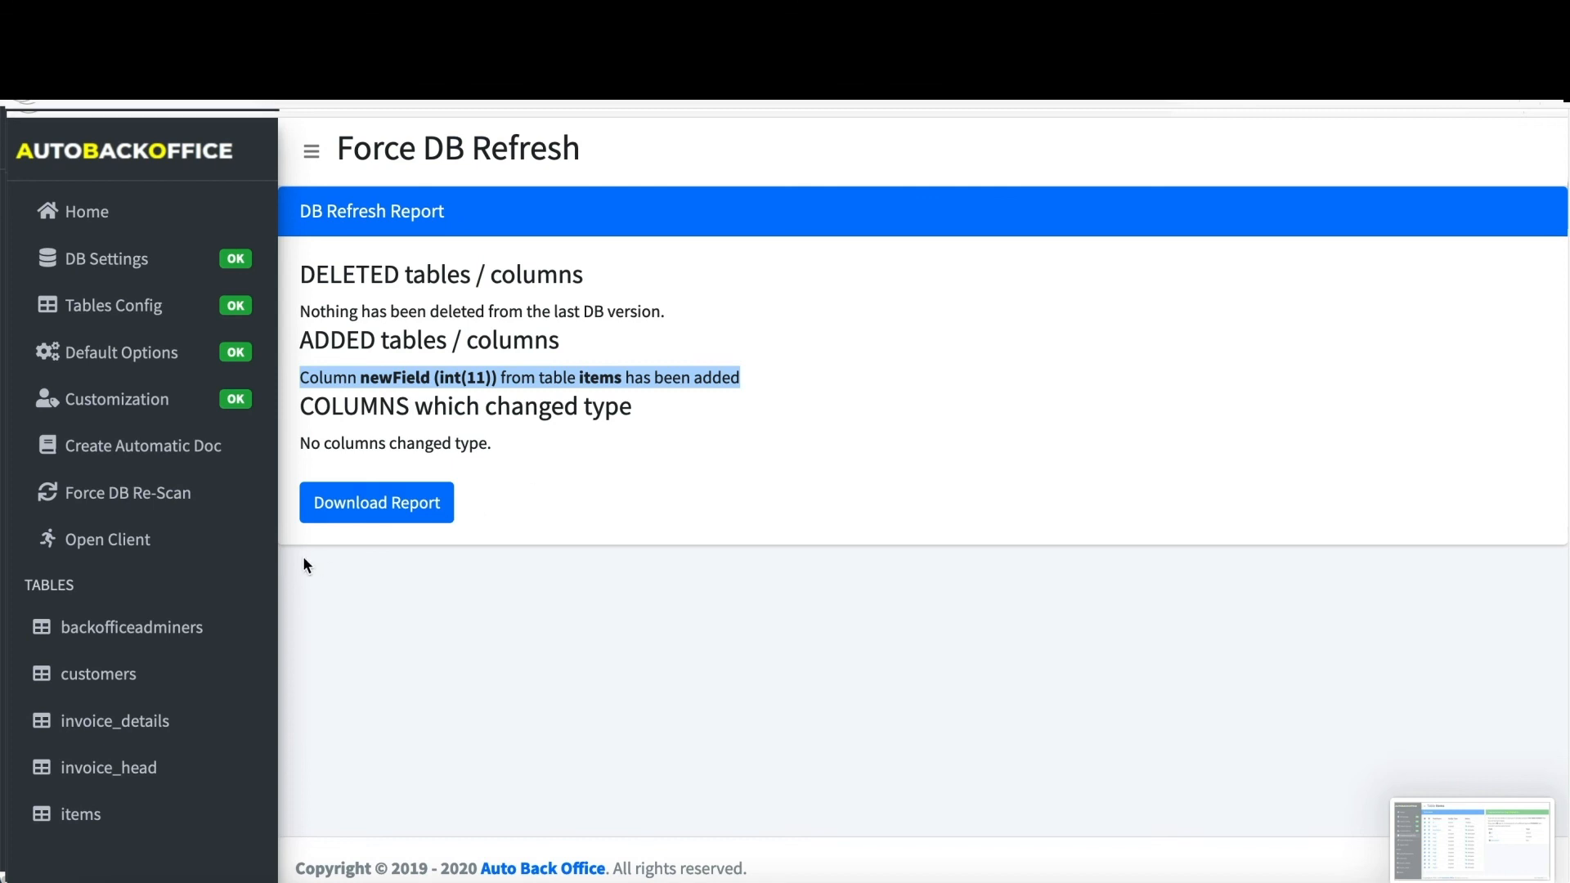
{"action": "left_click", "coordinate": [131, 539]}
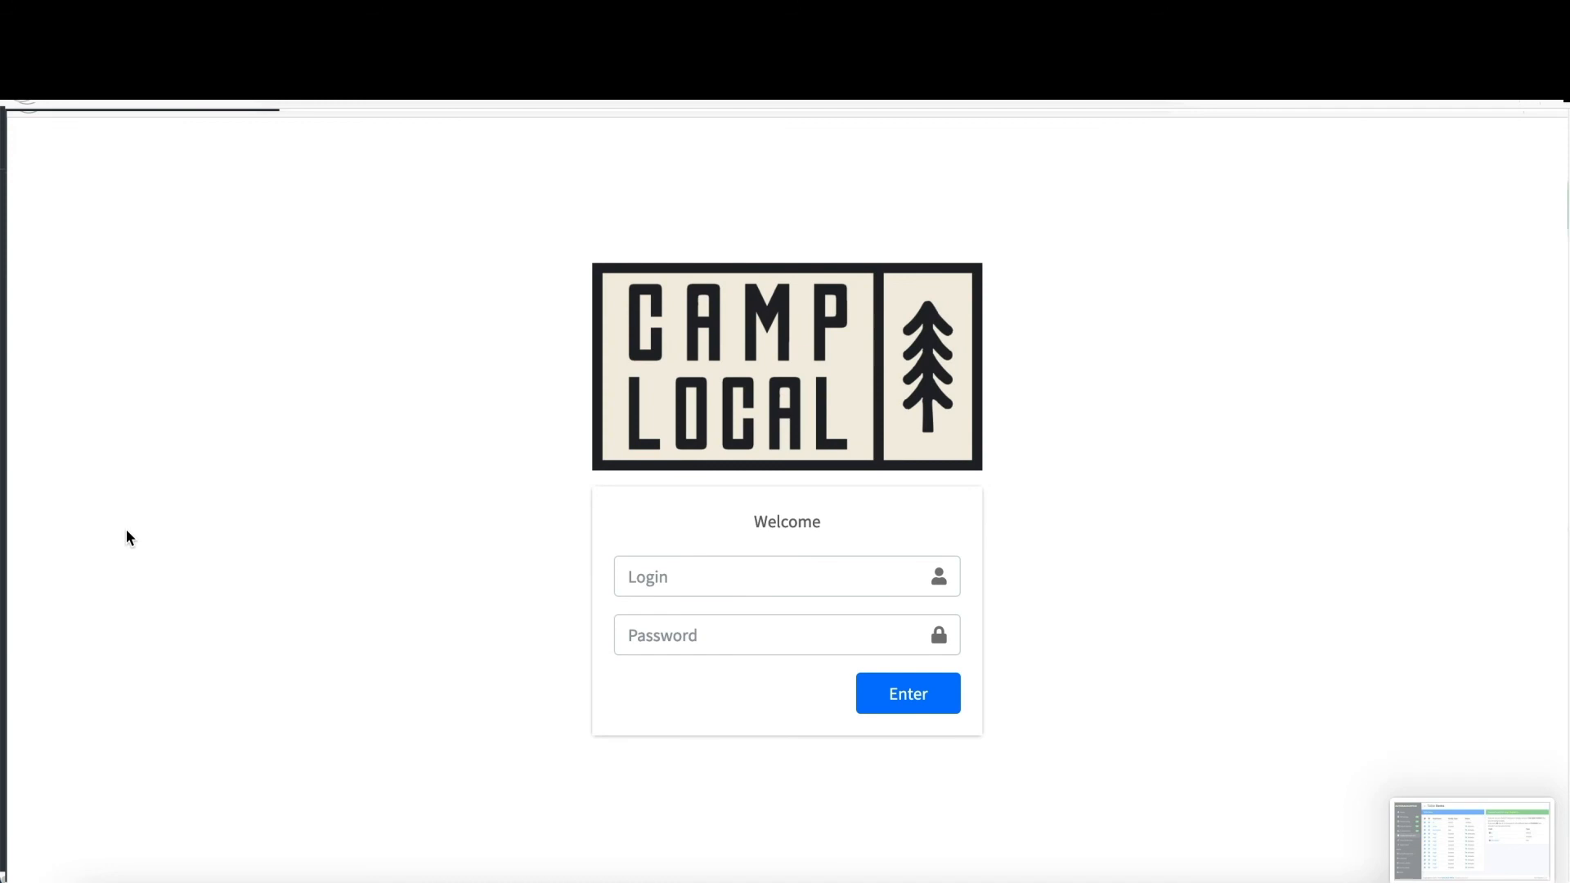
- In the Camp Local client, open items and view the first item's img1 almond picture
{"action": "key", "text": "super+w"}
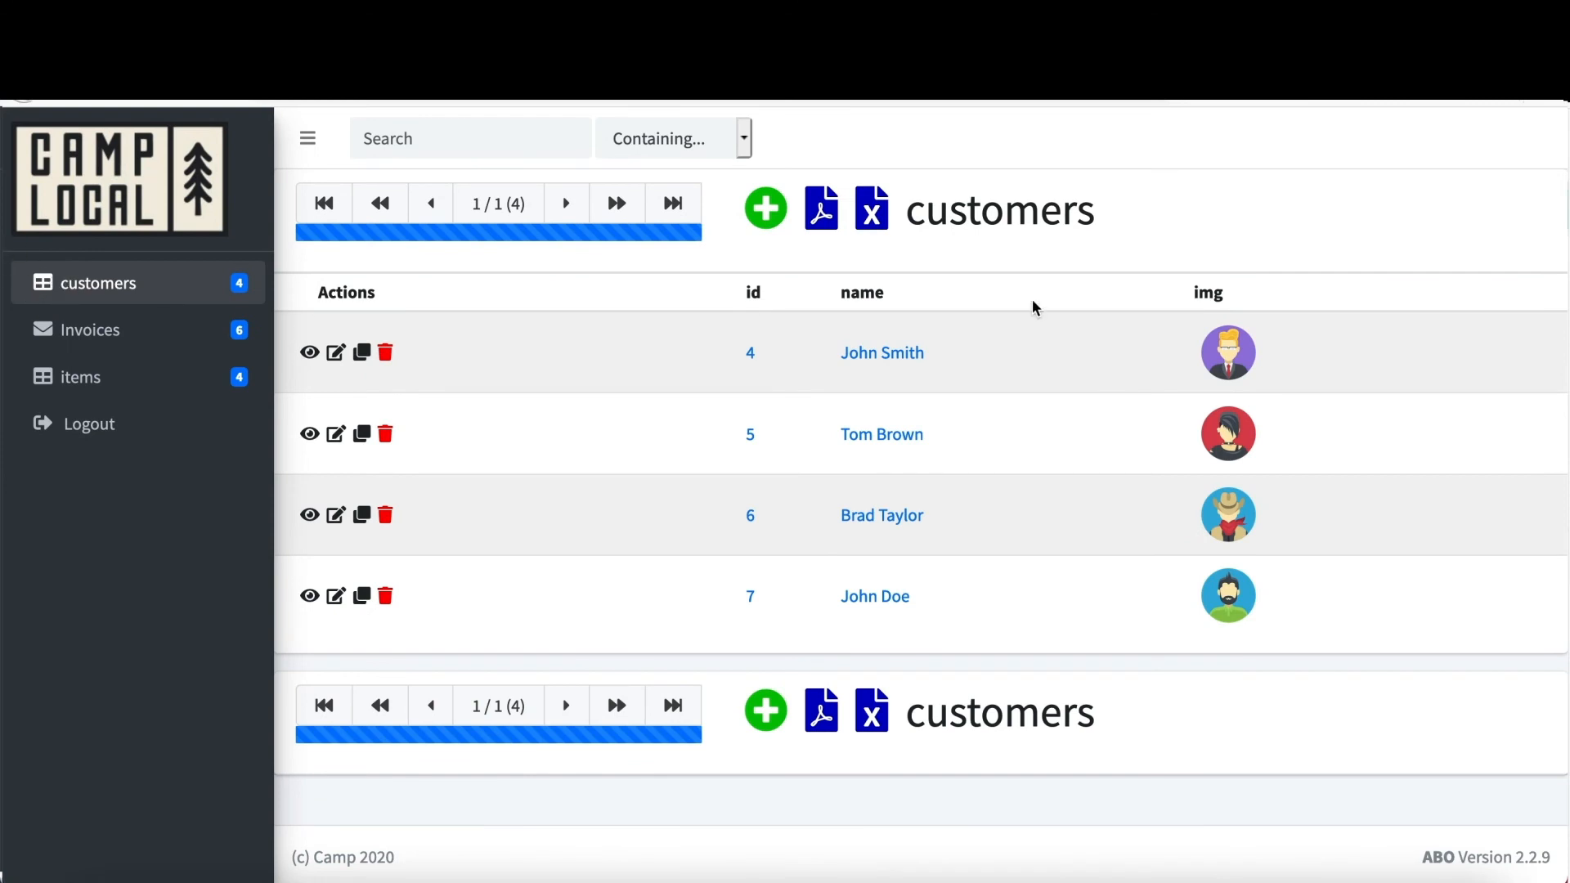
{"action": "left_click", "coordinate": [74, 379]}
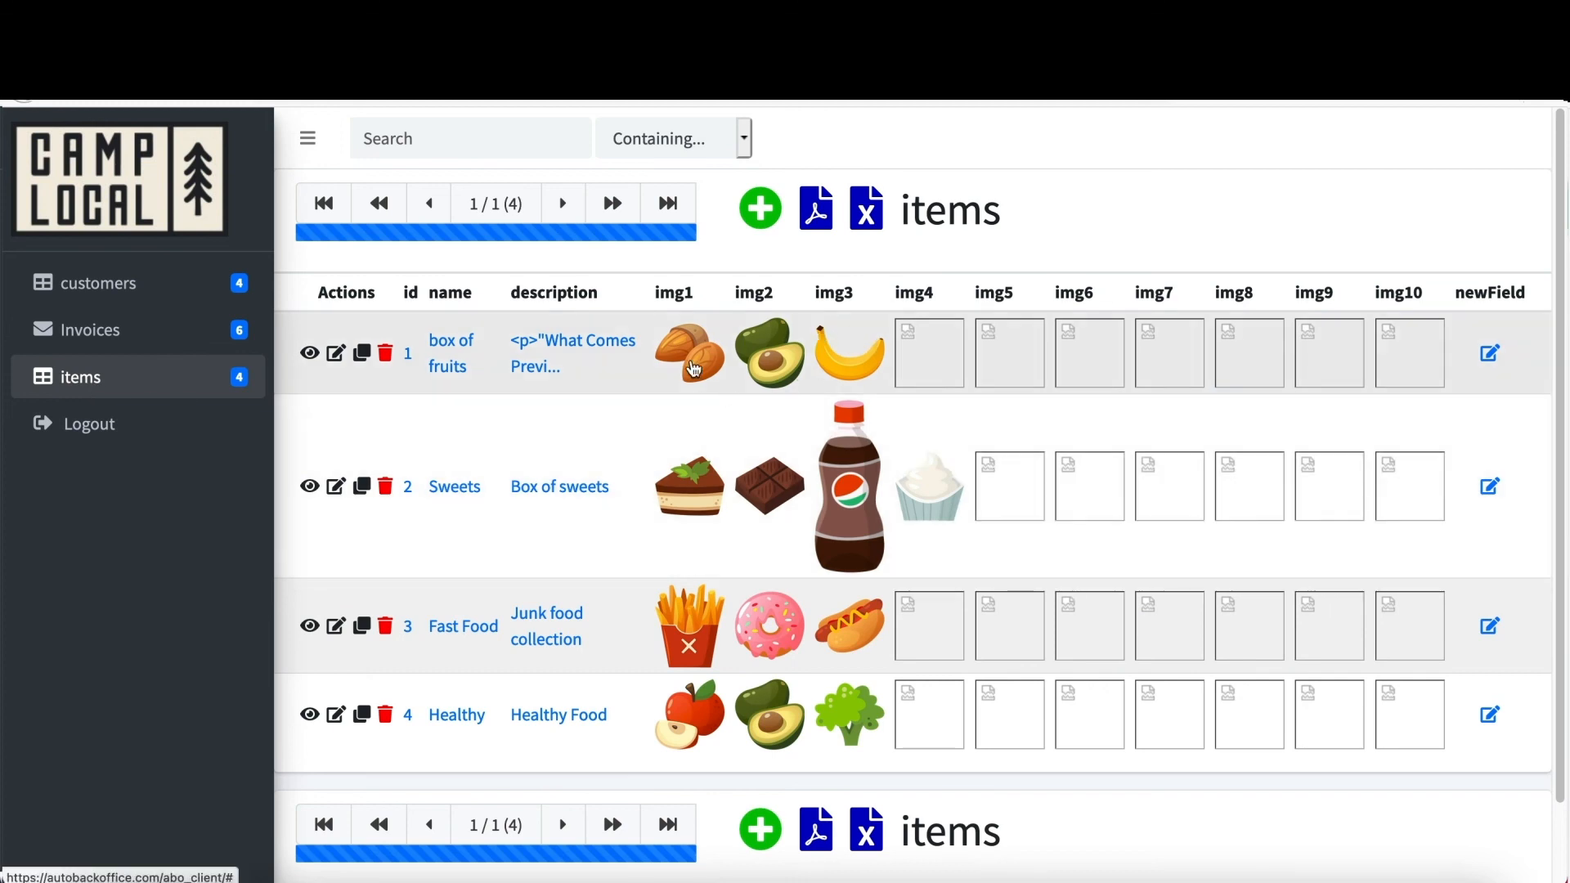
{"action": "left_click", "coordinate": [692, 362]}
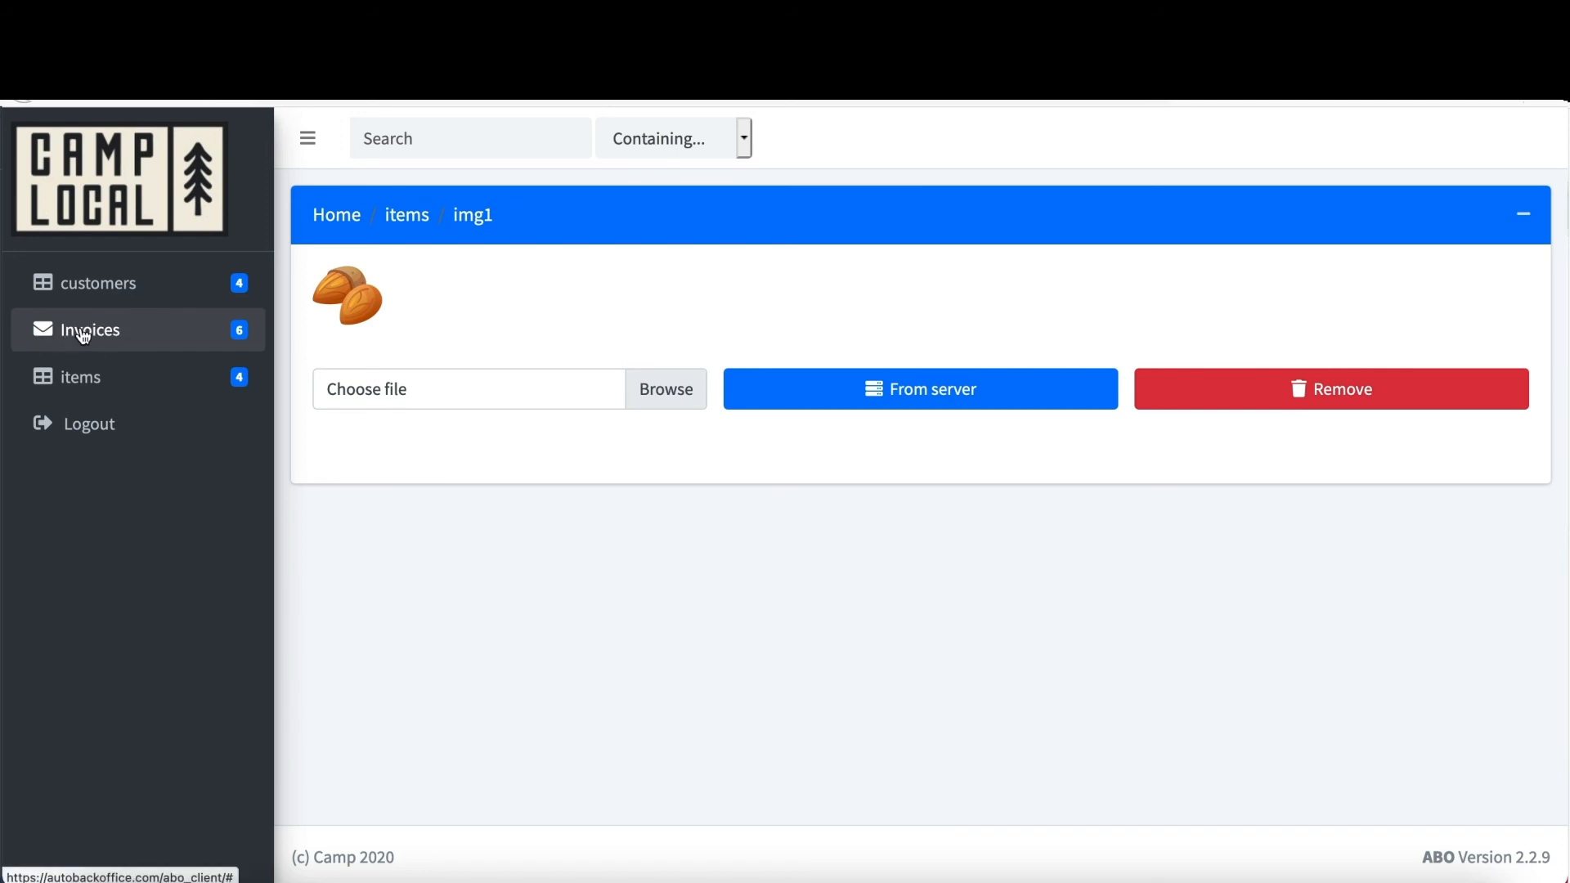
- Expand invoice 101 in the Invoices list and check its date without changing it
{"action": "left_click", "coordinate": [84, 335]}
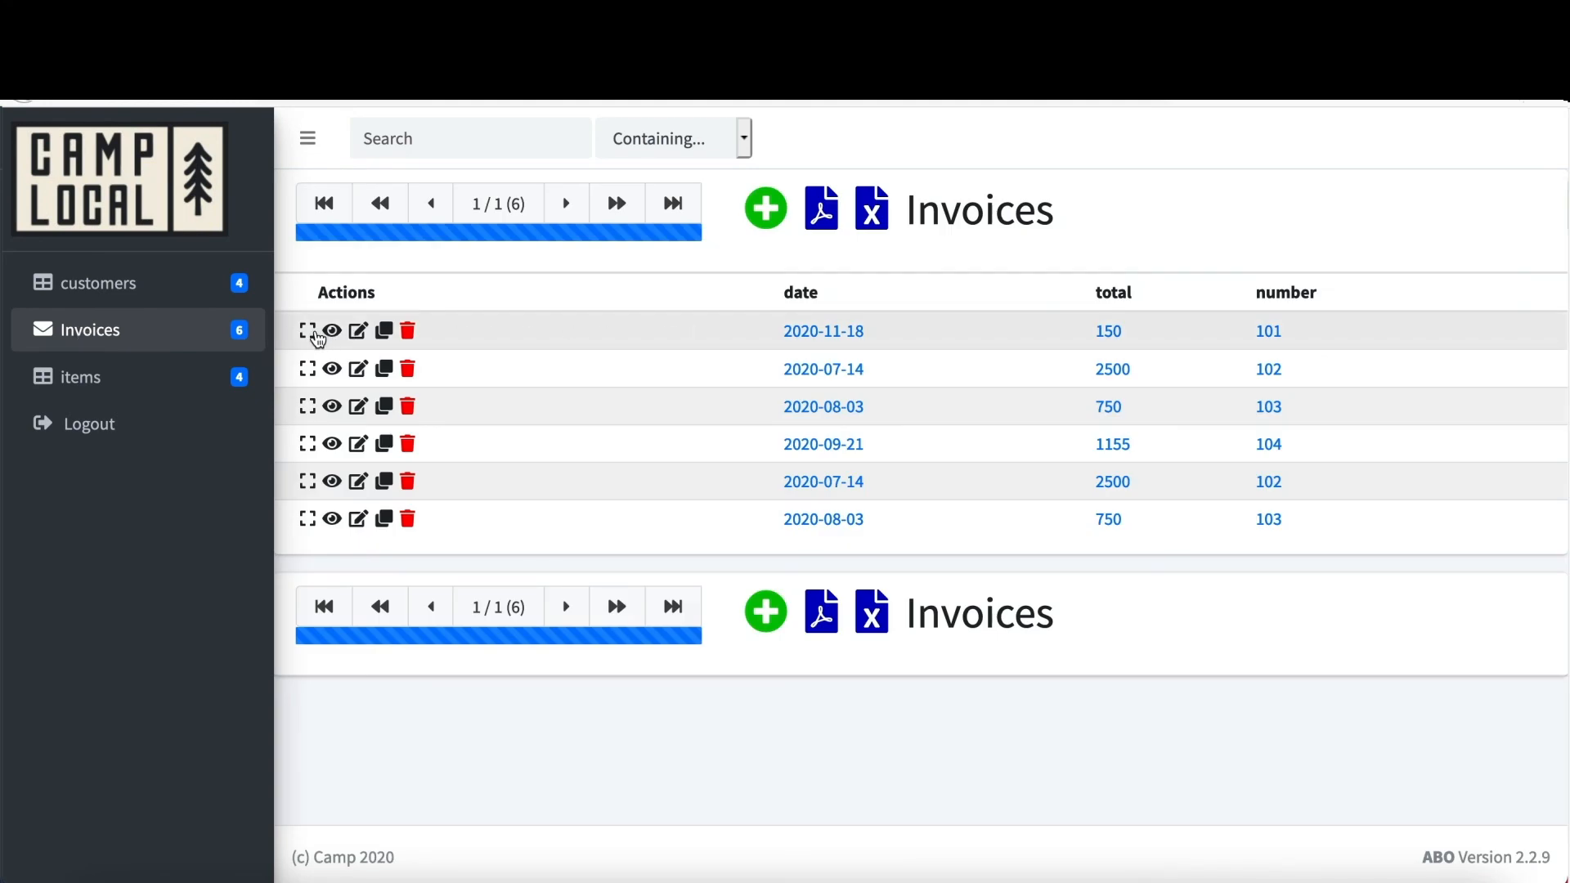
{"action": "left_click", "coordinate": [311, 332]}
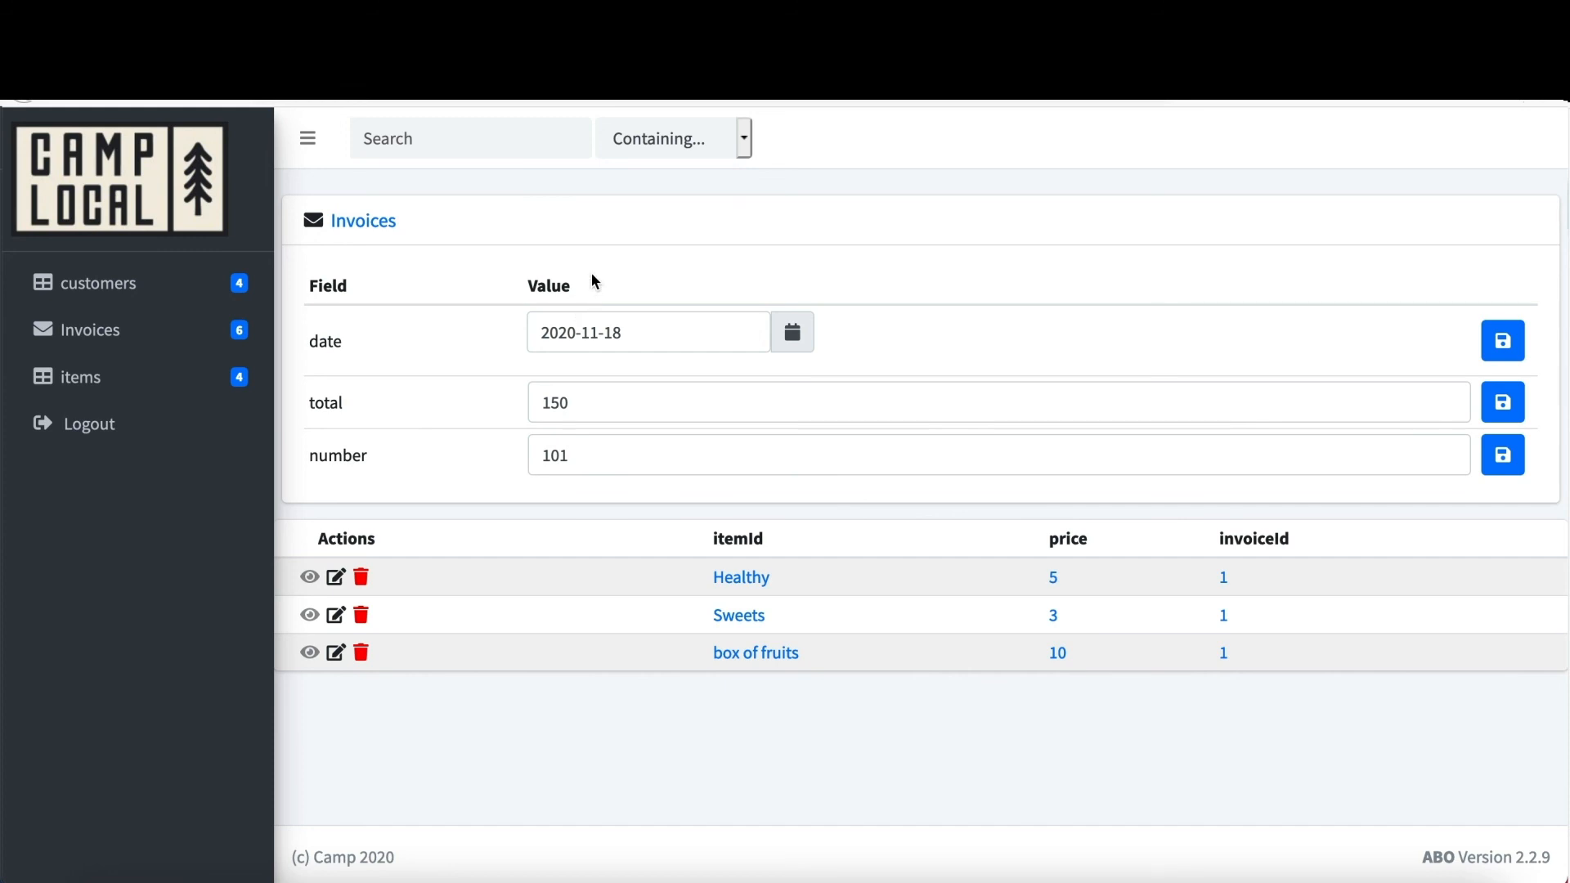
{"action": "left_click", "coordinate": [694, 342]}
{"action": "left_click", "coordinate": [694, 252]}
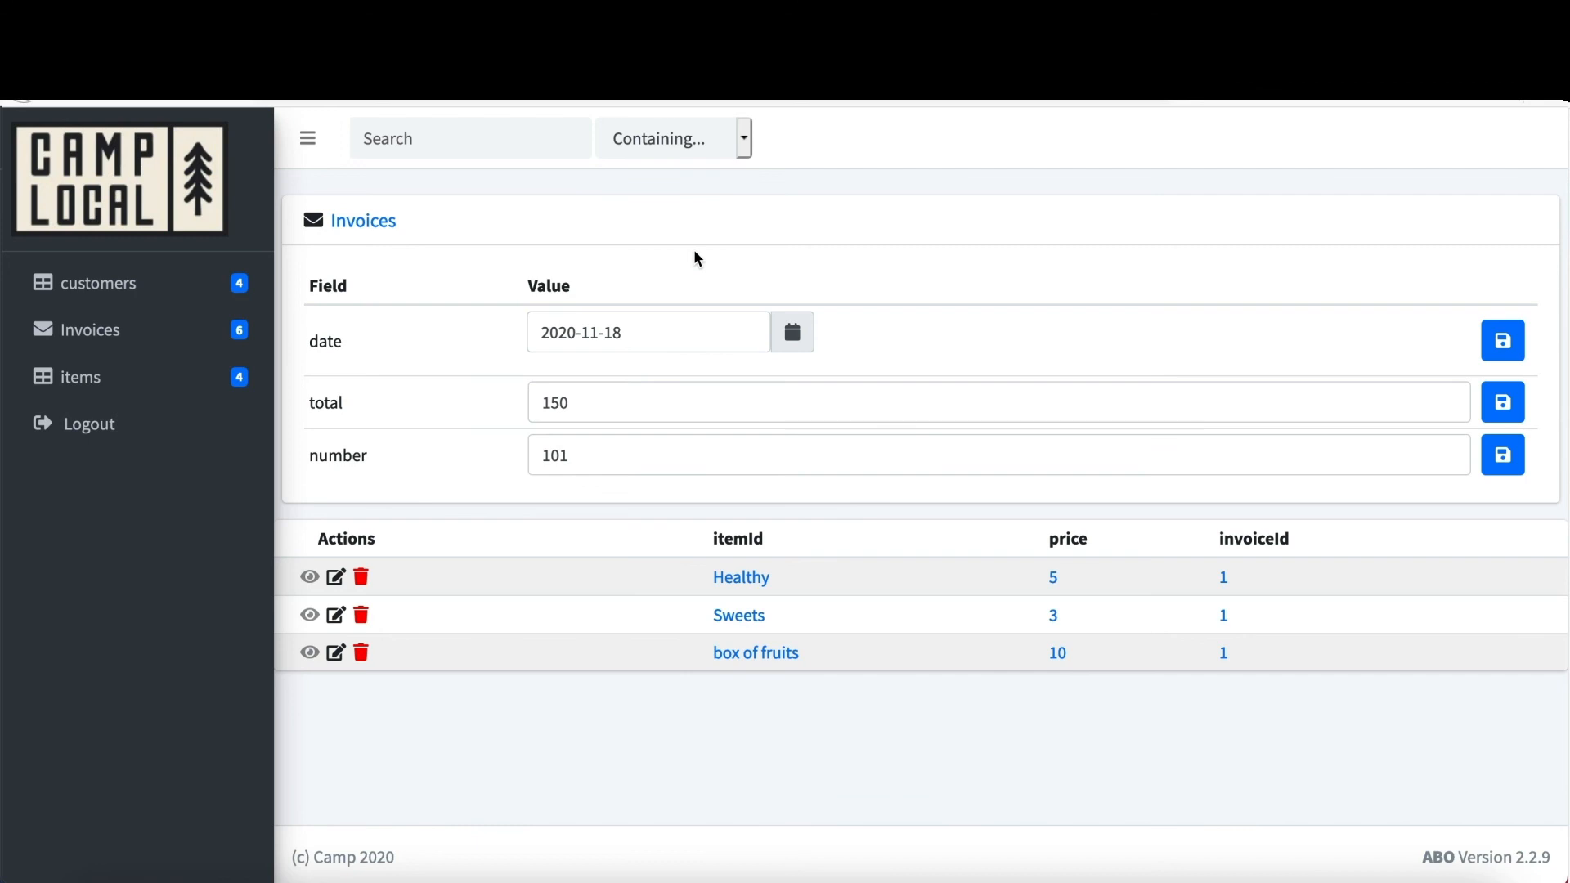